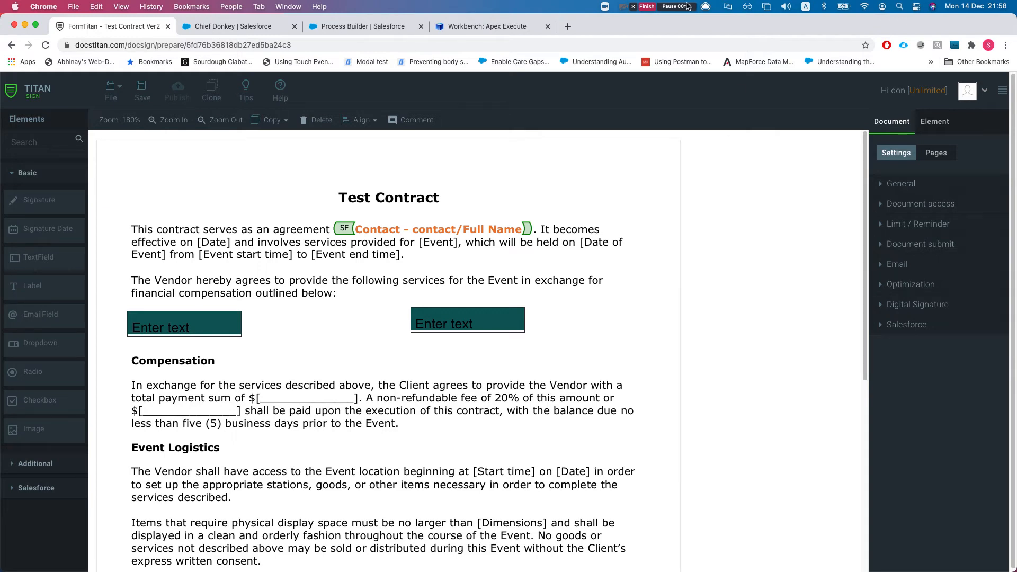
Expand the Test Contract's Document access settings and open its Salesforce Configuration
{"action": "scroll", "coordinate": [294, 301], "scroll_direction": "down", "scroll_amount": 1}
{"action": "scroll", "coordinate": [294, 299], "scroll_direction": "down", "scroll_amount": 2}
{"action": "scroll", "coordinate": [259, 361], "scroll_direction": "down", "scroll_amount": 6}
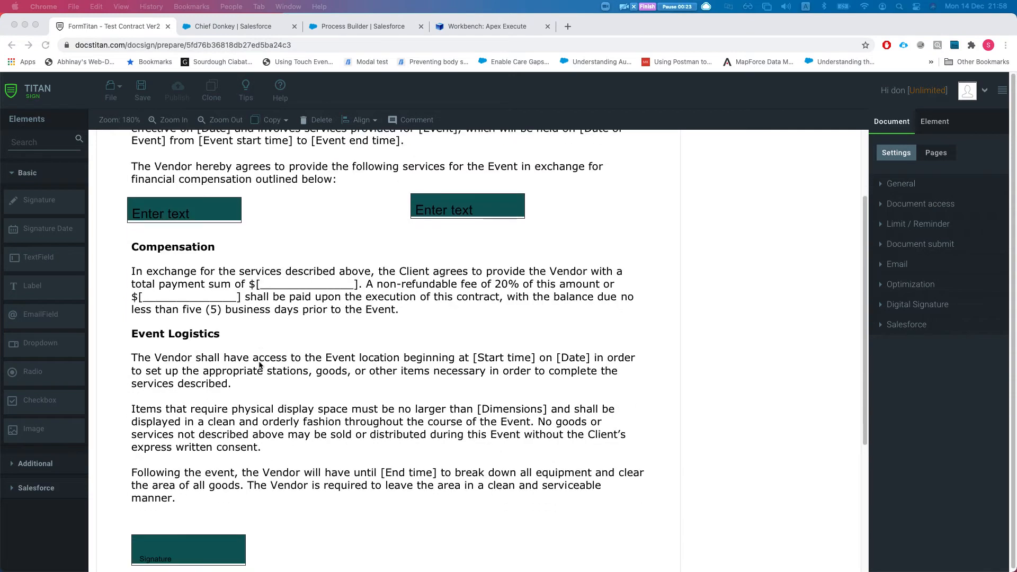
{"action": "scroll", "coordinate": [341, 392], "scroll_direction": "up", "scroll_amount": 7}
{"action": "scroll", "coordinate": [341, 392], "scroll_direction": "up", "scroll_amount": 1}
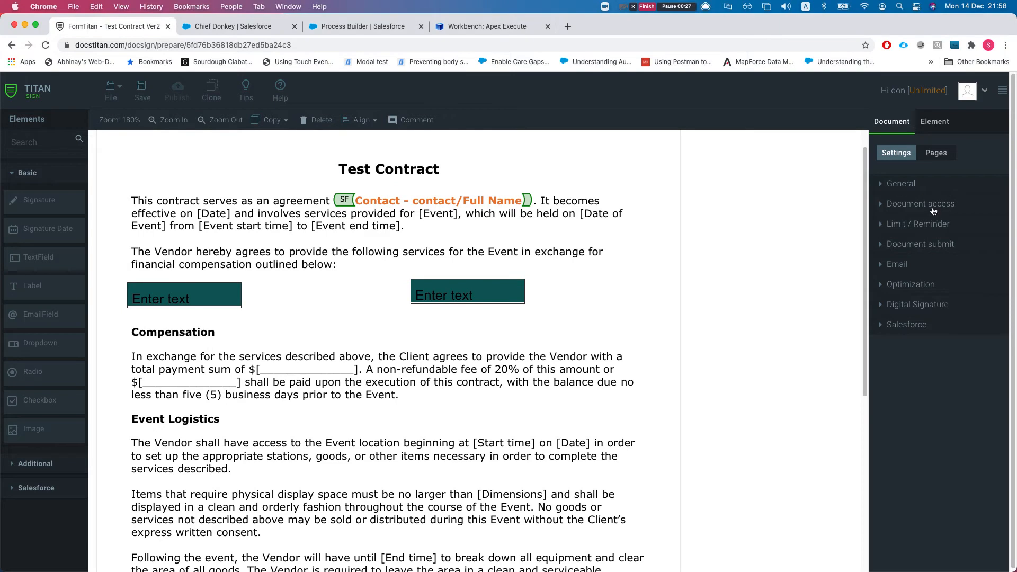
{"action": "left_click", "coordinate": [925, 205]}
{"action": "scroll", "coordinate": [925, 333], "scroll_direction": "down", "scroll_amount": 1}
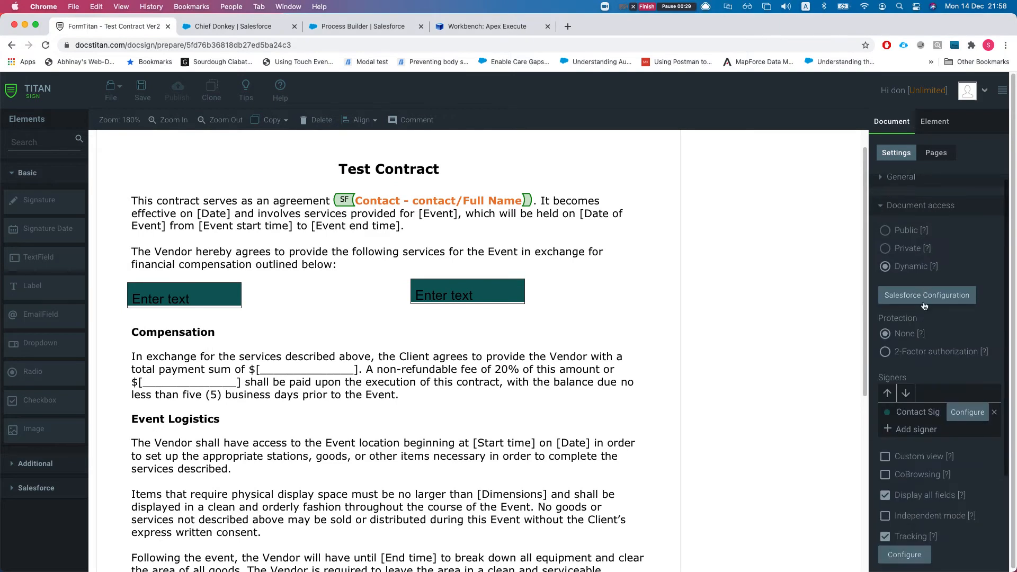
{"action": "left_click", "coordinate": [926, 298]}
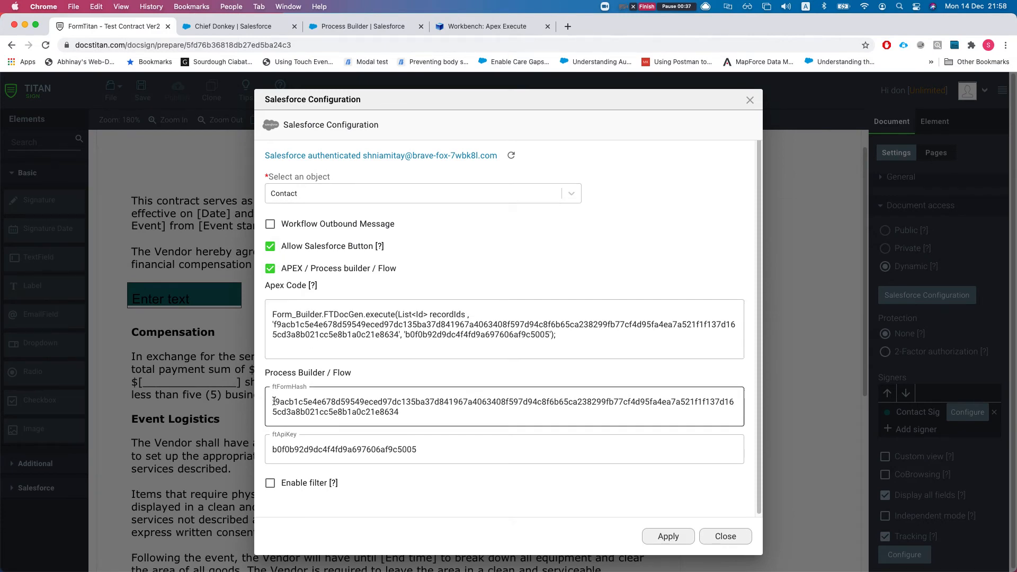
Select the ftFormHash value, then close the Salesforce Configuration
{"action": "left_click_drag", "start_coordinate": [273, 398], "coordinate": [456, 413]}
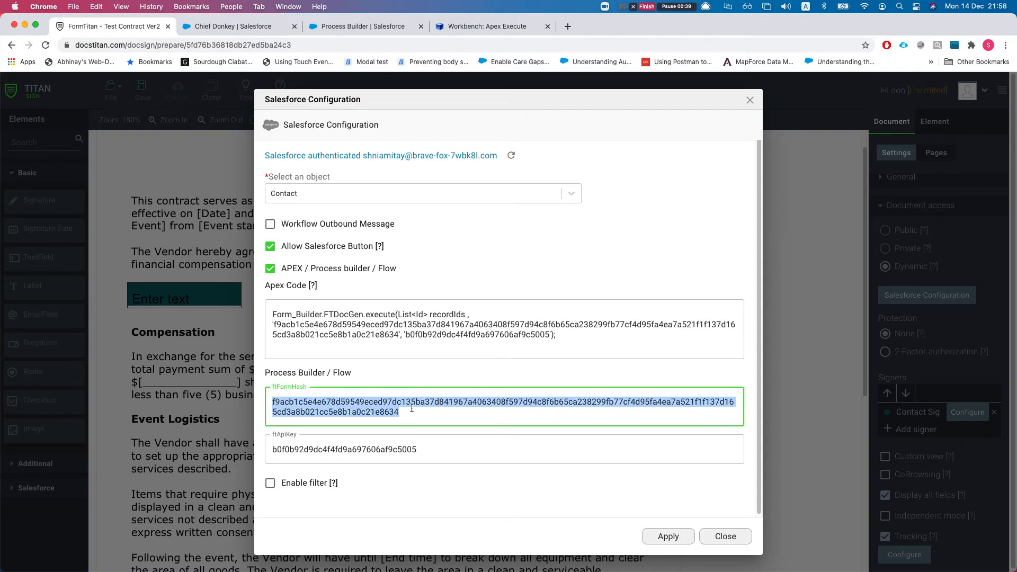
{"action": "left_click", "coordinate": [734, 537]}
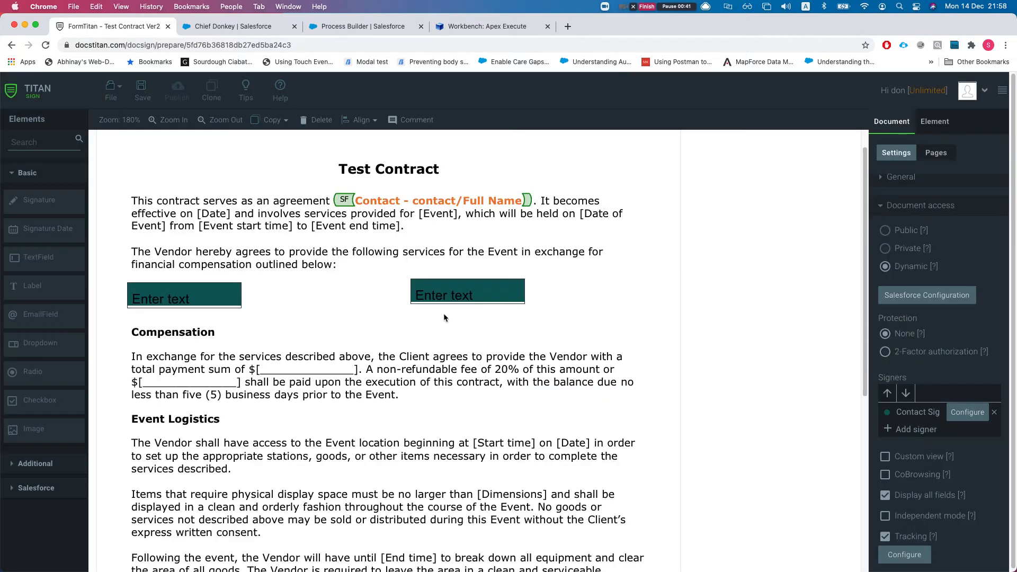
{"action": "scroll", "coordinate": [373, 311], "scroll_direction": "down", "scroll_amount": 1}
{"action": "scroll", "coordinate": [900, 437], "scroll_direction": "down", "scroll_amount": 1}
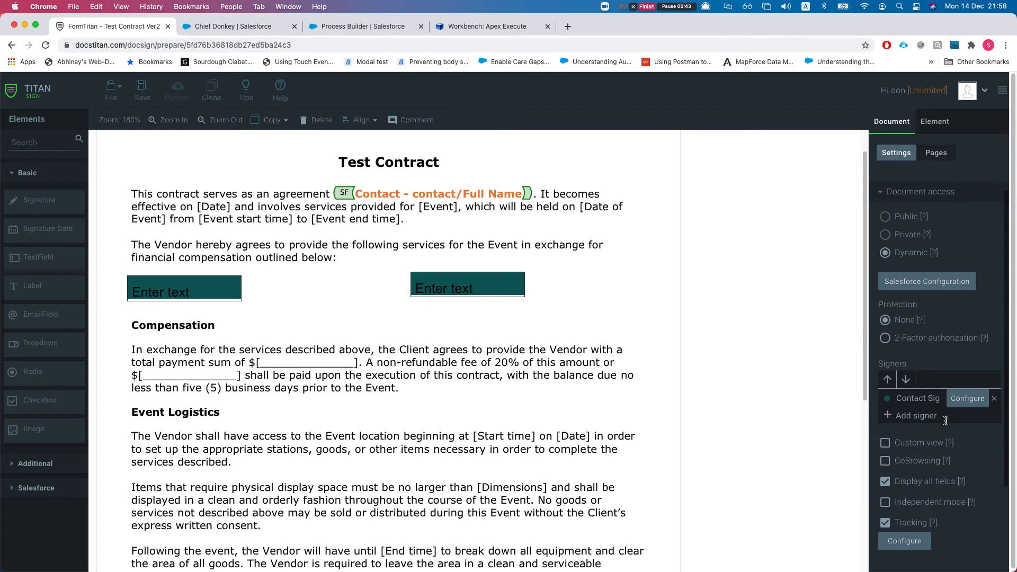
{"action": "scroll", "coordinate": [323, 339], "scroll_direction": "down", "scroll_amount": 3}
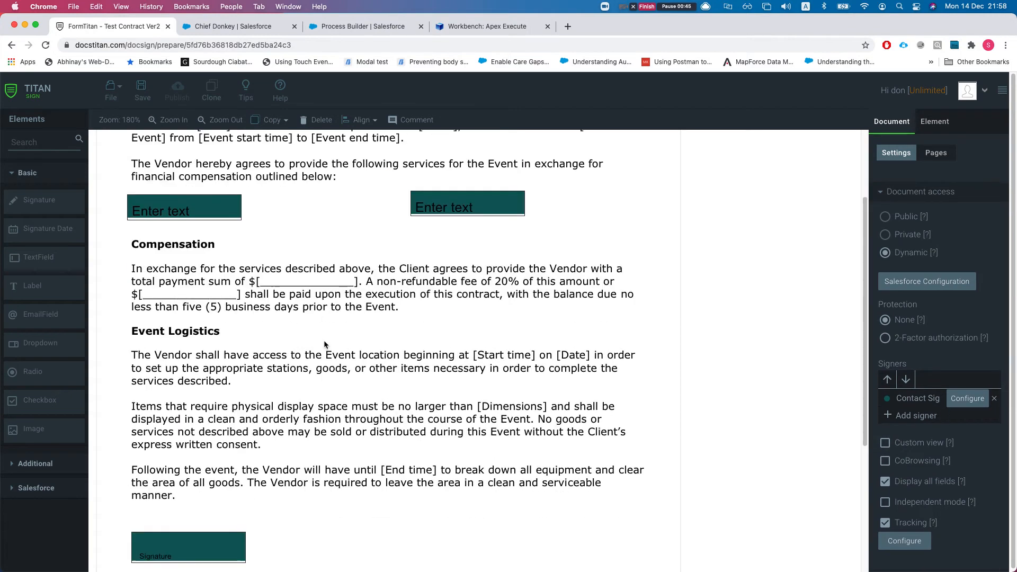
{"action": "scroll", "coordinate": [419, 342], "scroll_direction": "up", "scroll_amount": 3}
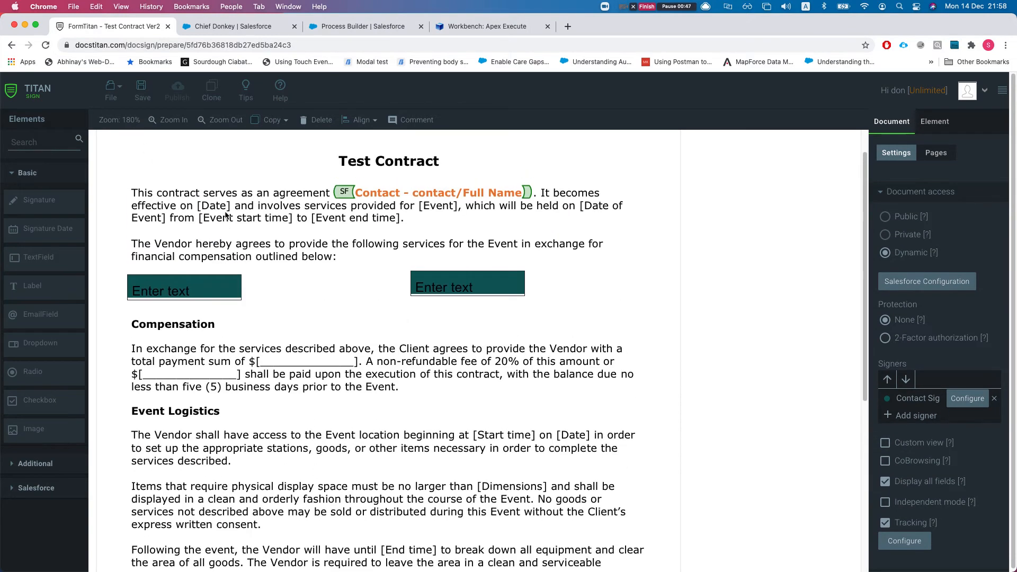
Start a new document, then open the saved Test Contract Ver2
{"action": "left_click", "coordinate": [109, 88]}
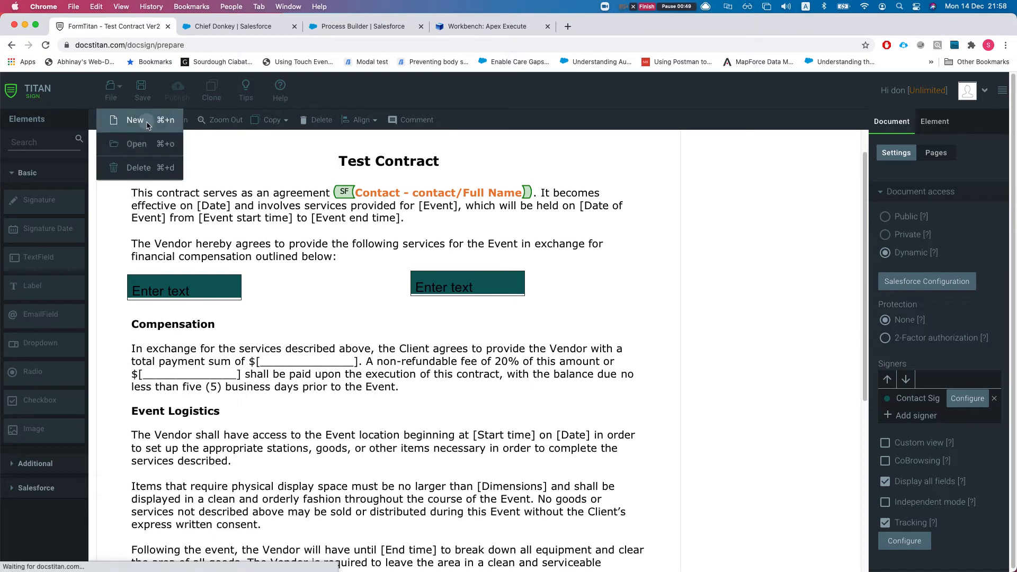
{"action": "left_click", "coordinate": [127, 117]}
{"action": "left_click", "coordinate": [122, 85]}
{"action": "left_click", "coordinate": [144, 147]}
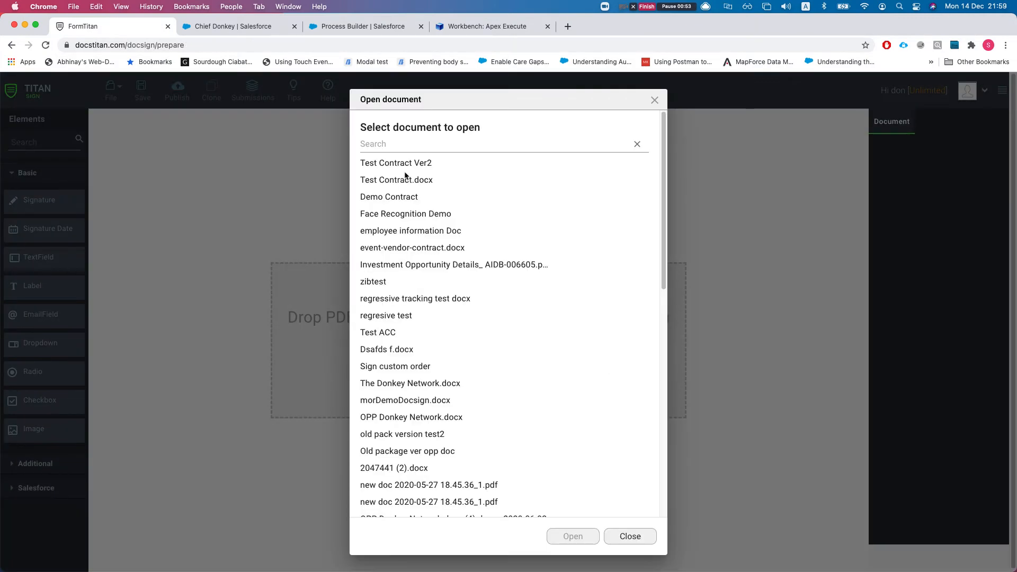
{"action": "left_click", "coordinate": [410, 163]}
{"action": "left_click", "coordinate": [567, 536]}
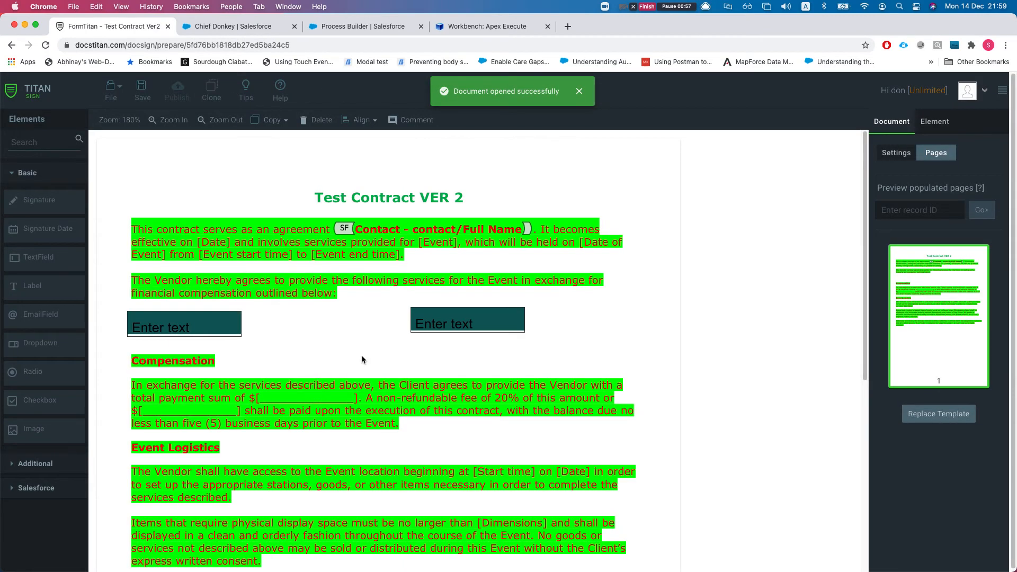
Go to the Chief Donkey contact record in Salesforce
{"action": "scroll", "coordinate": [361, 354], "scroll_direction": "down", "scroll_amount": 5}
{"action": "scroll", "coordinate": [352, 389], "scroll_direction": "up", "scroll_amount": 3}
{"action": "scroll", "coordinate": [353, 389], "scroll_direction": "up", "scroll_amount": 2}
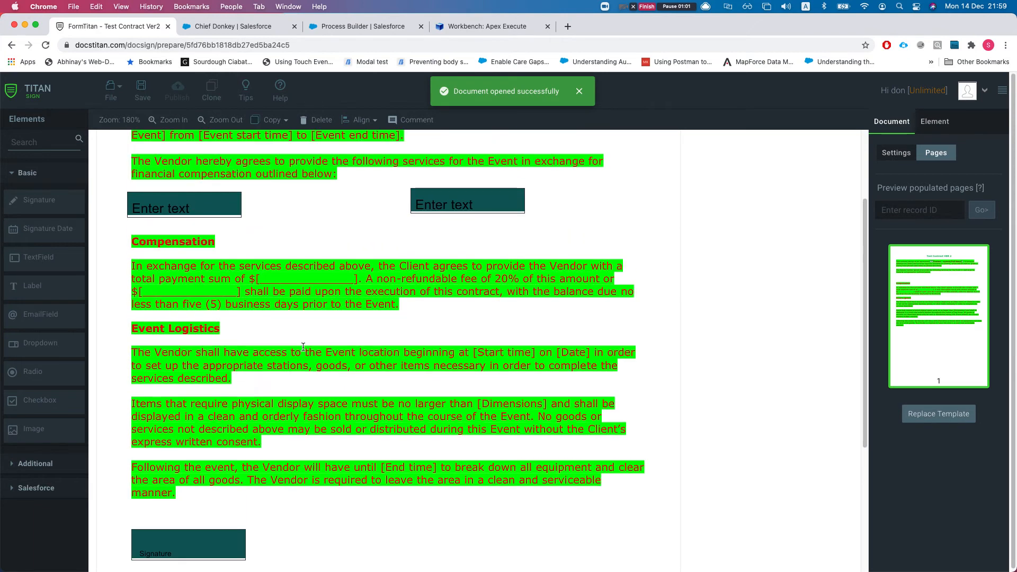
{"action": "scroll", "coordinate": [303, 352], "scroll_direction": "up", "scroll_amount": 2}
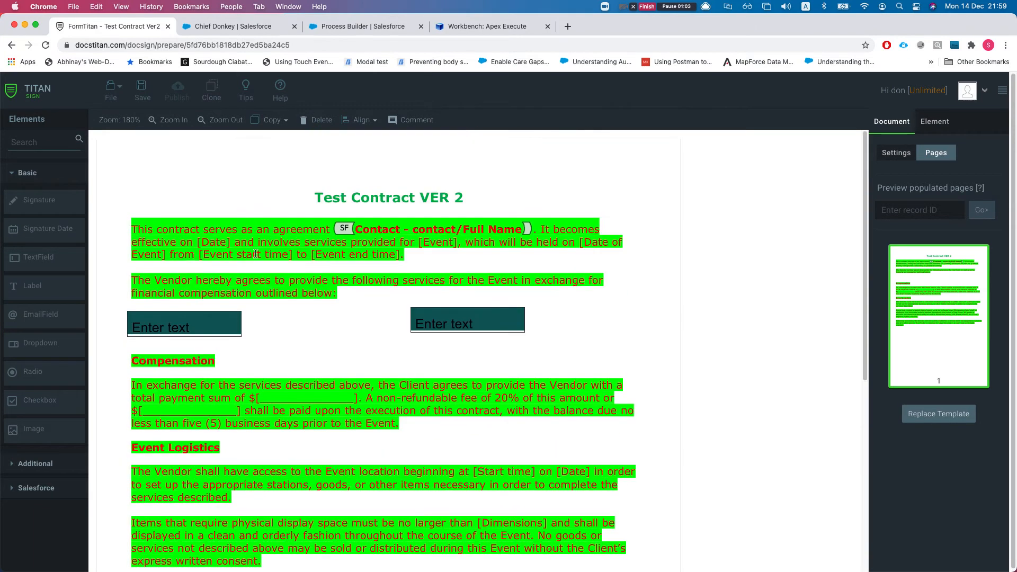
{"action": "left_click", "coordinate": [243, 32]}
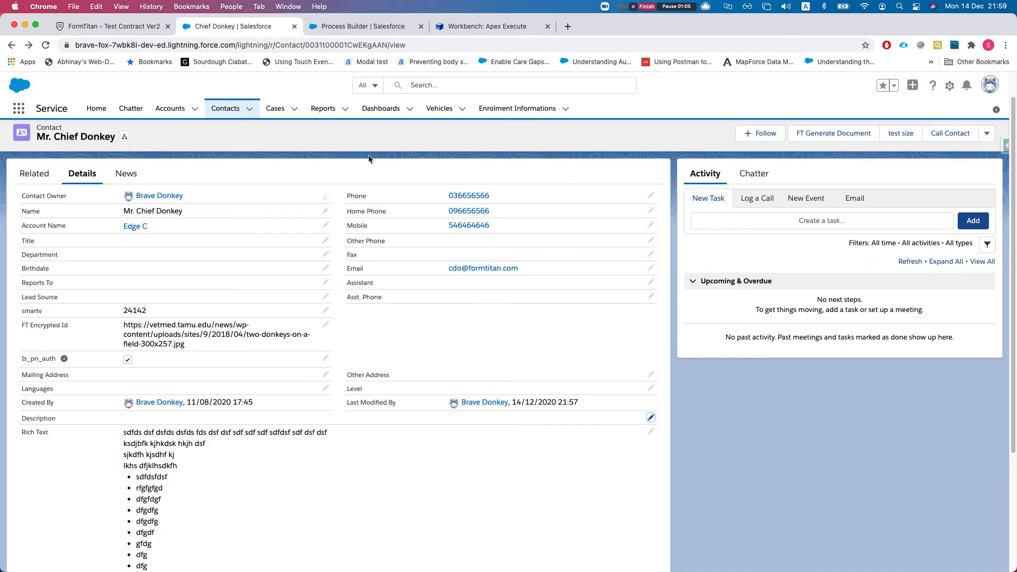
Run FT Generate Document, tick Test Contract Ver2 alongside Test Contract.docx, and start Bulk Sign
{"action": "left_click", "coordinate": [810, 134]}
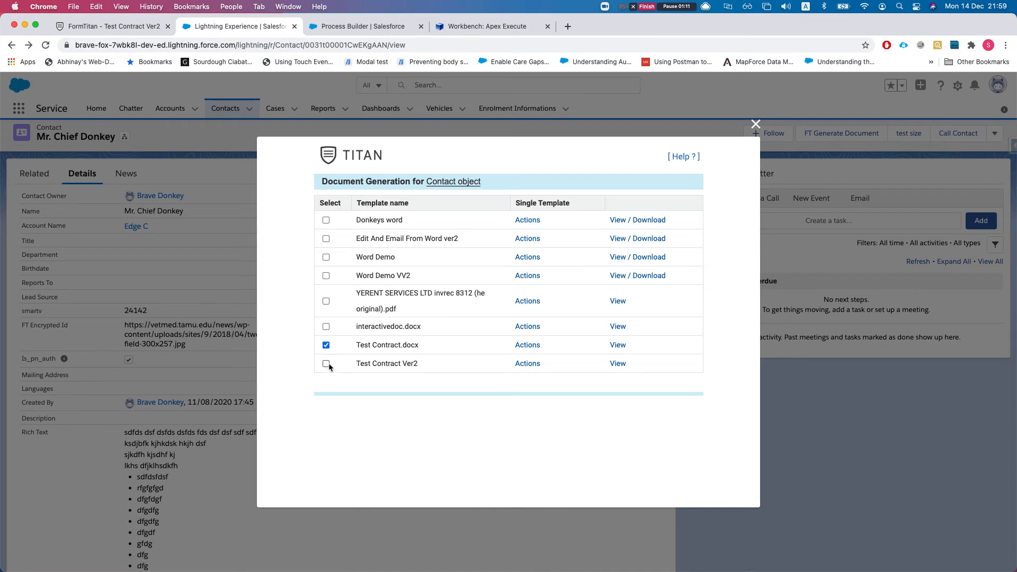
{"action": "left_click", "coordinate": [327, 365]}
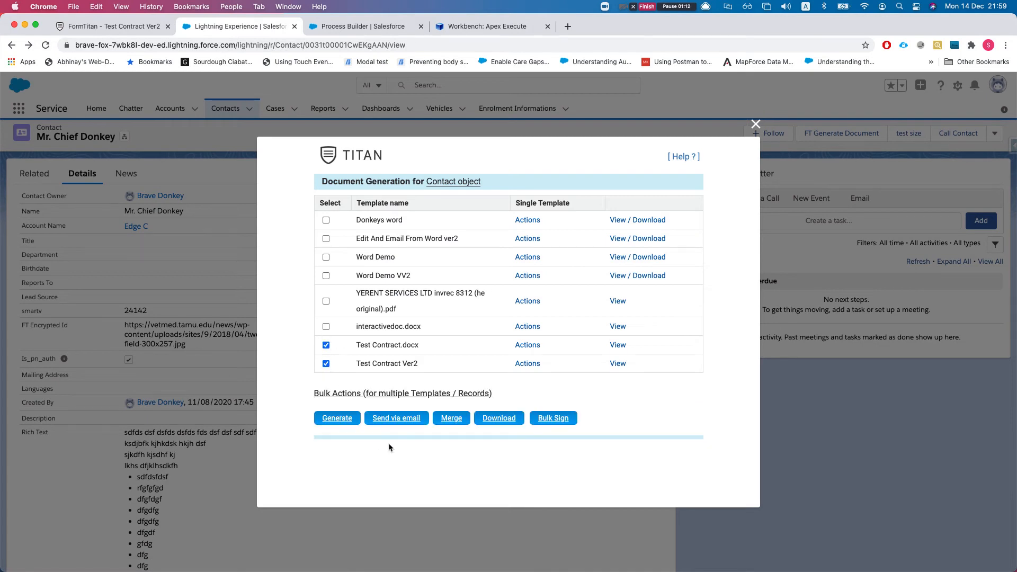
{"action": "left_click", "coordinate": [553, 419]}
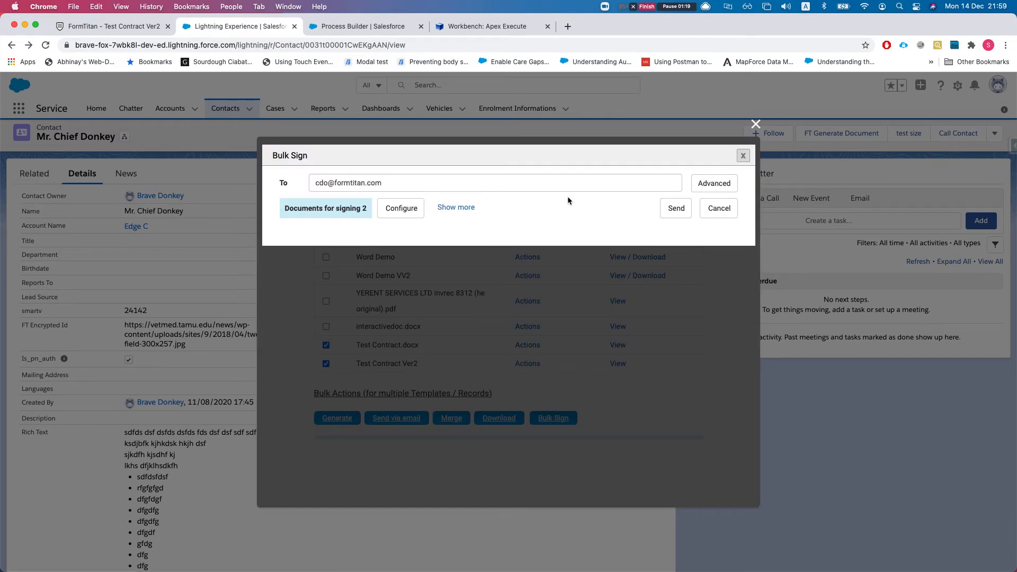
Review the signing order and advanced recipient options, discarding any changes
{"action": "left_click", "coordinate": [401, 208]}
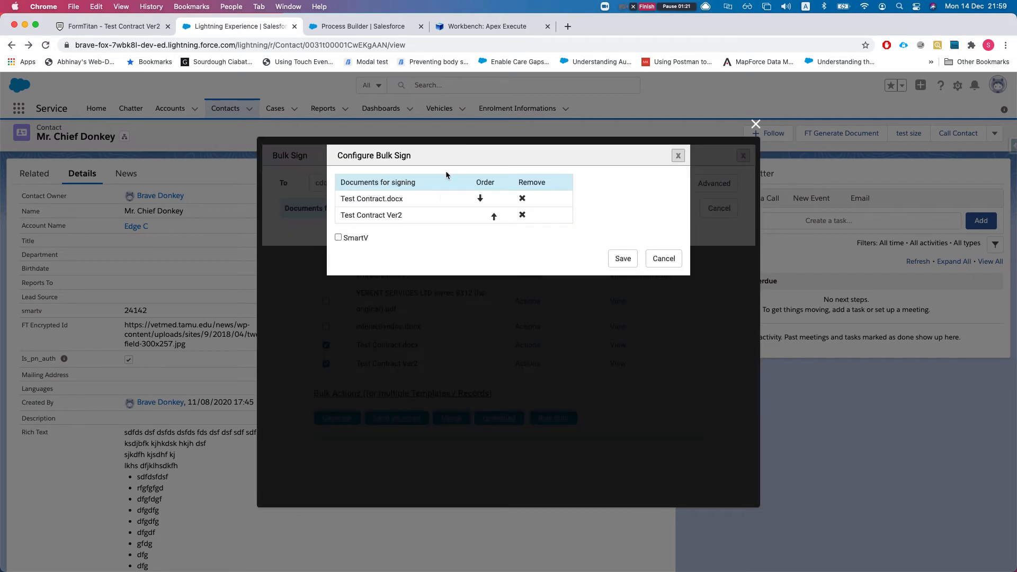
{"action": "left_click", "coordinate": [493, 217]}
{"action": "left_click", "coordinate": [481, 199]}
{"action": "left_click", "coordinate": [663, 258]}
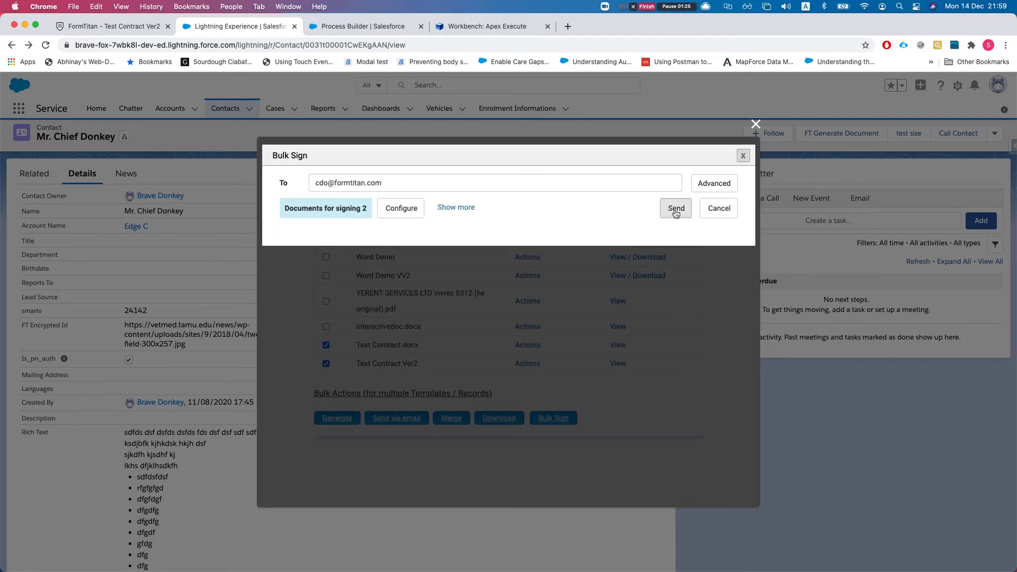
{"action": "left_click", "coordinate": [706, 187]}
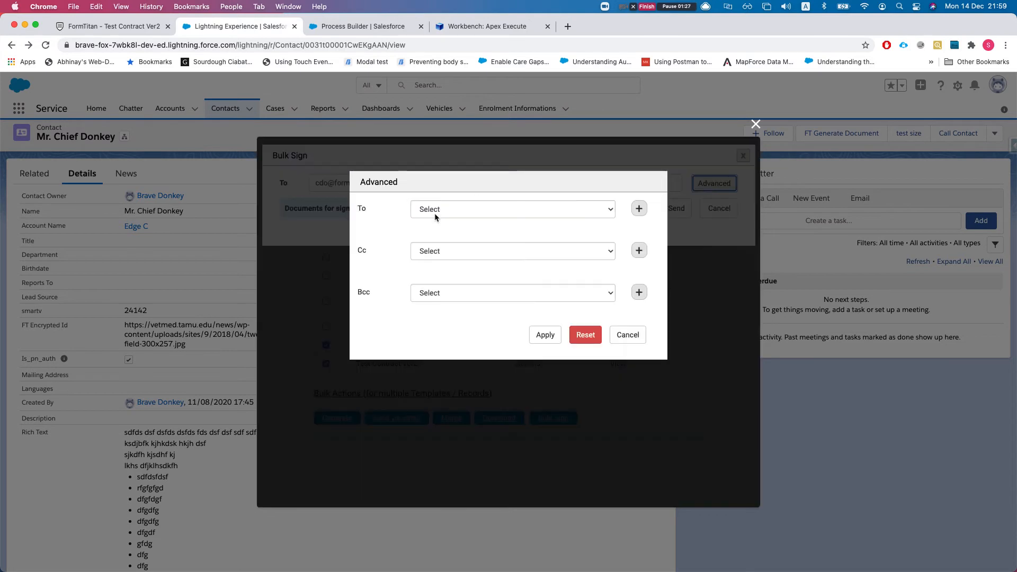
{"action": "left_click", "coordinate": [627, 335]}
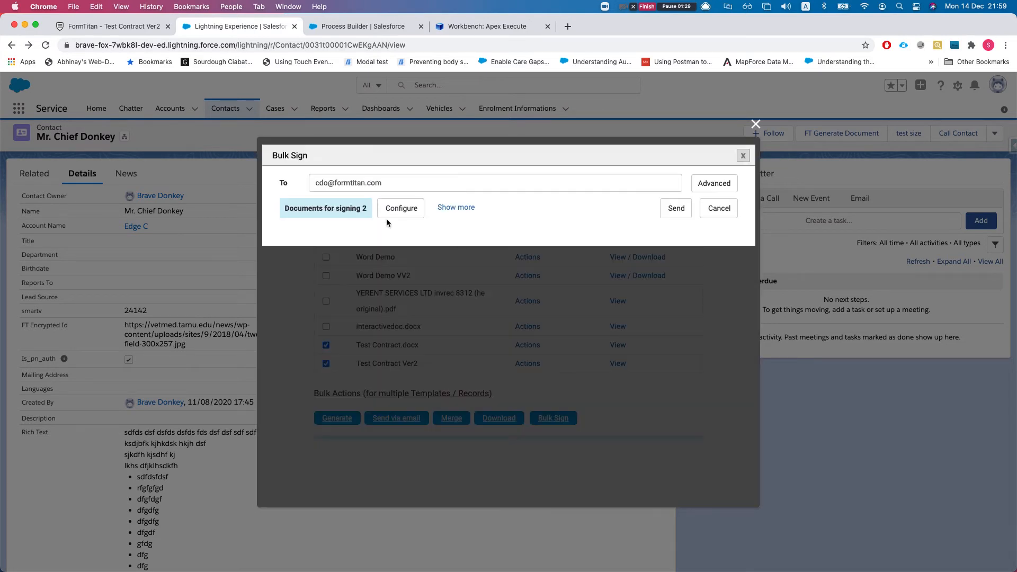
Expand Bulk Sign into the full e-mail form and inspect the message's Document URL placeholder
{"action": "left_click_drag", "start_coordinate": [315, 183], "coordinate": [372, 185]}
{"action": "left_click", "coordinate": [455, 207]}
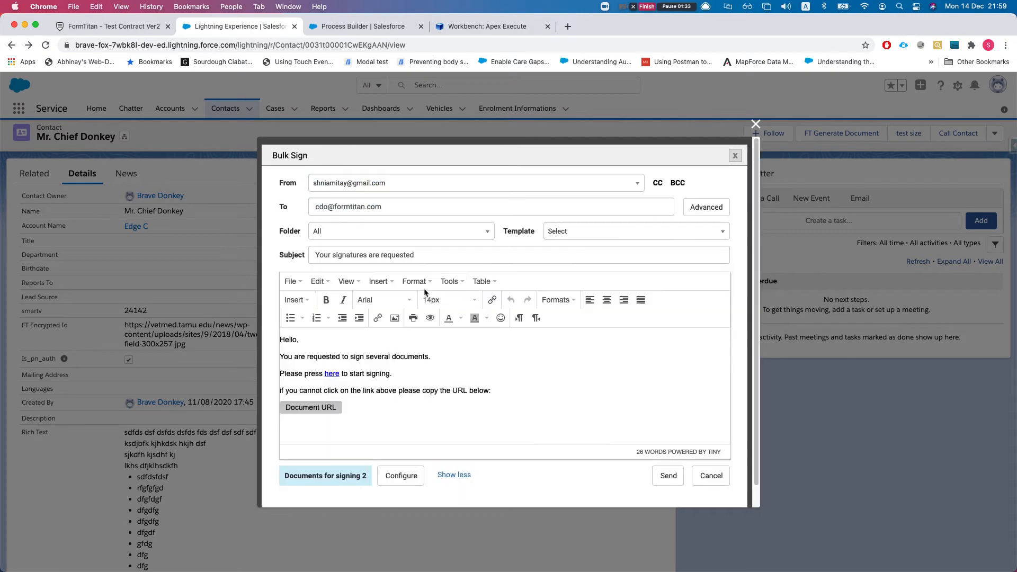
{"action": "scroll", "coordinate": [339, 386], "scroll_direction": "down", "scroll_amount": 1}
{"action": "left_click_drag", "start_coordinate": [493, 380], "coordinate": [275, 320]}
{"action": "left_click", "coordinate": [320, 322]}
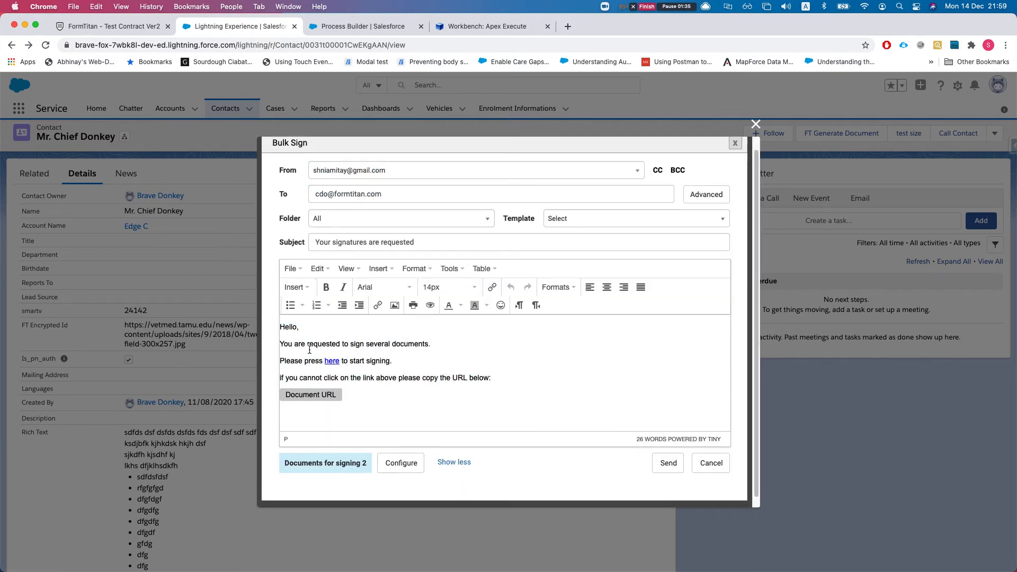
{"action": "left_click_drag", "start_coordinate": [285, 395], "coordinate": [335, 395]}
{"action": "left_click", "coordinate": [358, 399]}
Cancel bulk signing, close document generation, and go to the Process Builder list
{"action": "left_click", "coordinate": [710, 463]}
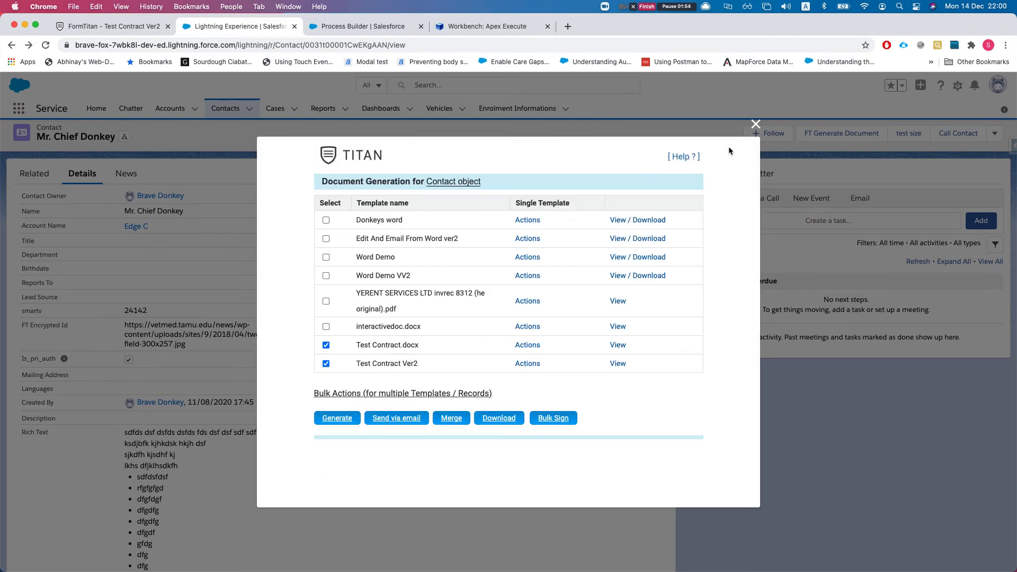
{"action": "left_click", "coordinate": [756, 124]}
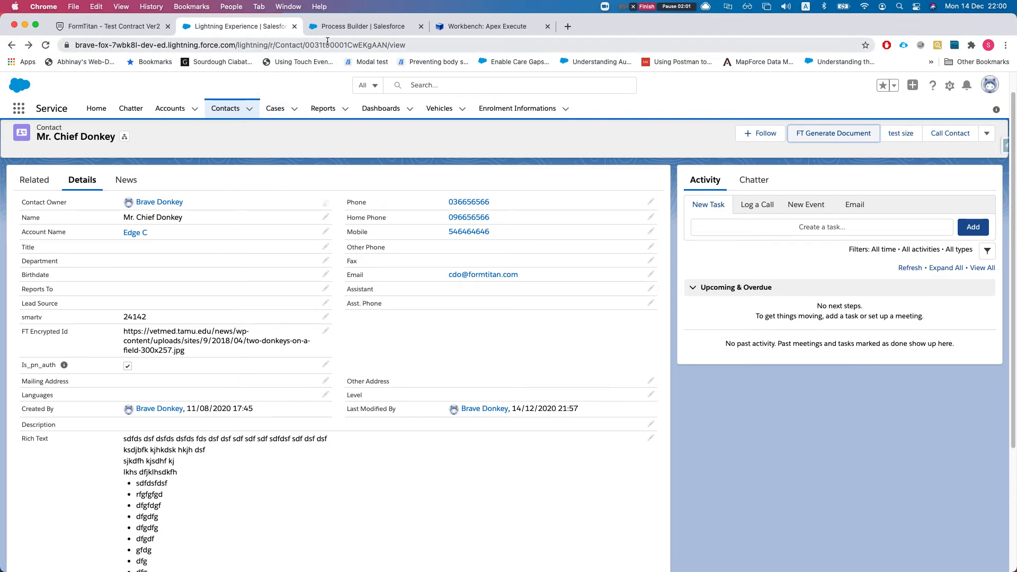
{"action": "left_click", "coordinate": [339, 27]}
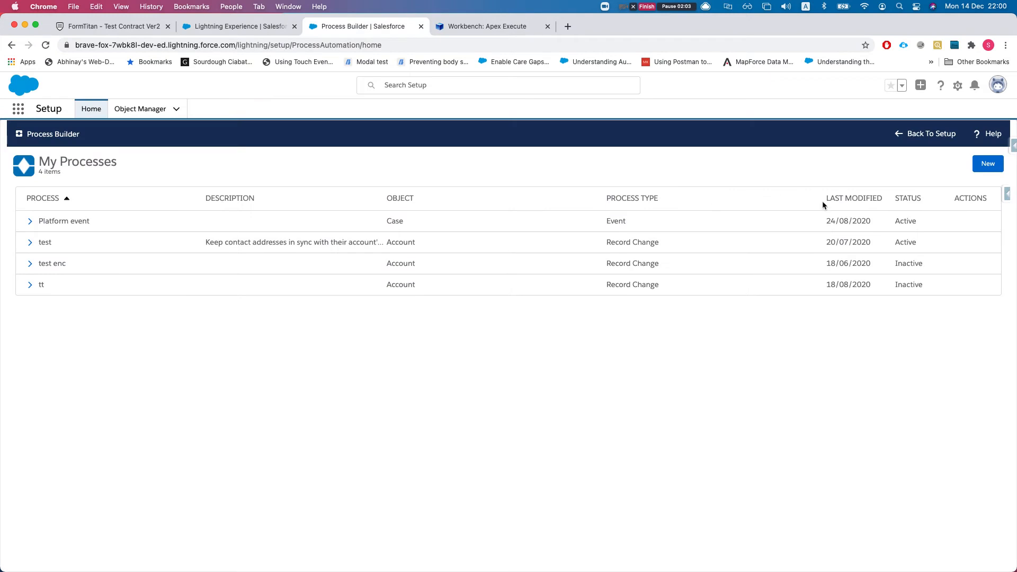
Start a new process named 'Get titansign bulk instant url'
{"action": "left_click", "coordinate": [987, 163]}
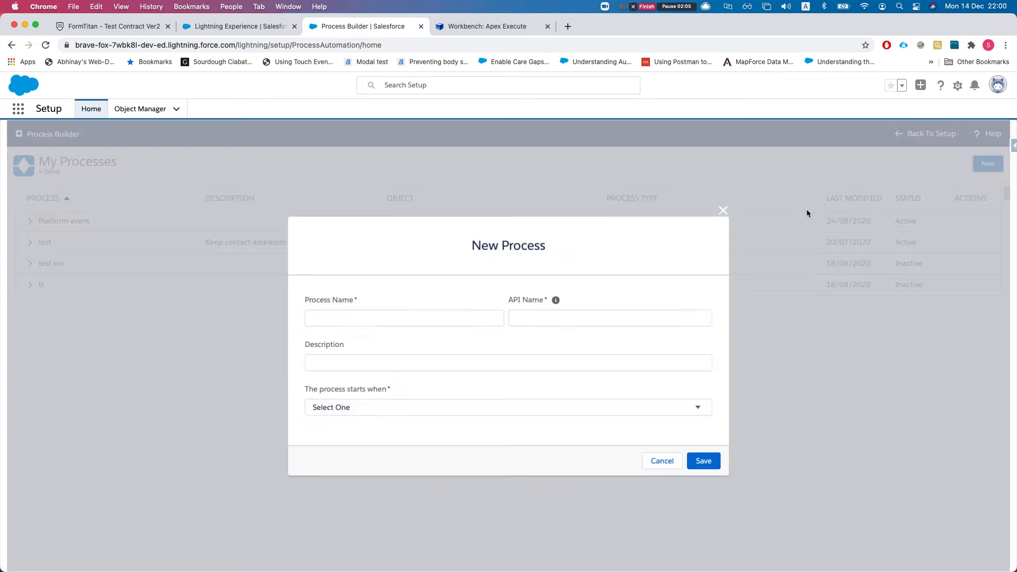
{"action": "left_click", "coordinate": [351, 321]}
{"action": "type", "text": "Ge"}
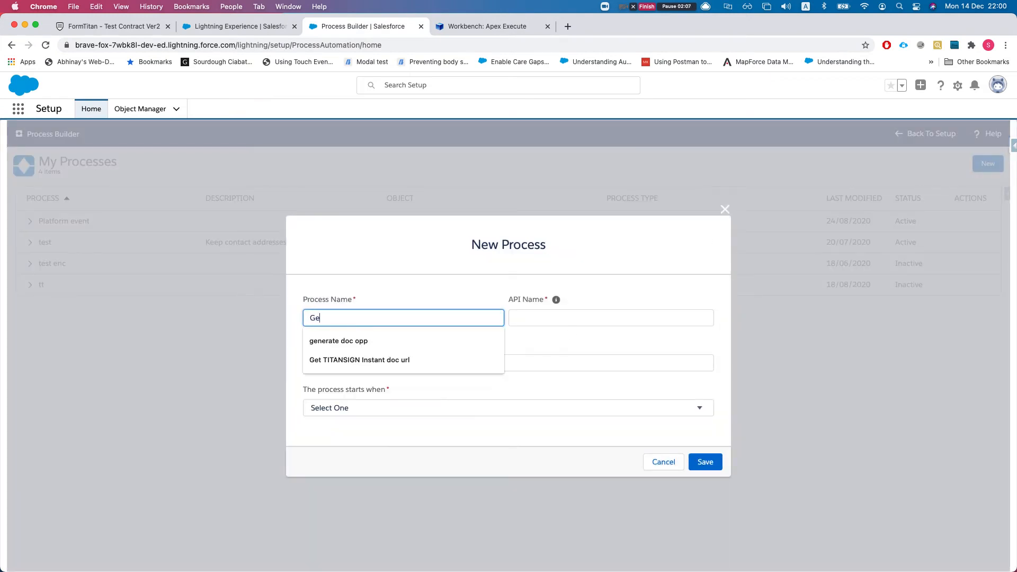
{"action": "type", "text": "t bulik s"}
{"action": "key", "text": "BackSpace"}
{"action": "key", "text": "BackSpace"}
{"action": "key", "text": "BackSpace"}
{"action": "key", "text": "BackSpace"}
{"action": "key", "text": "BackSpace"}
{"action": "key", "text": "BackSpace"}
{"action": "key", "text": "BackSpace"}
{"action": "type", "text": "titan"}
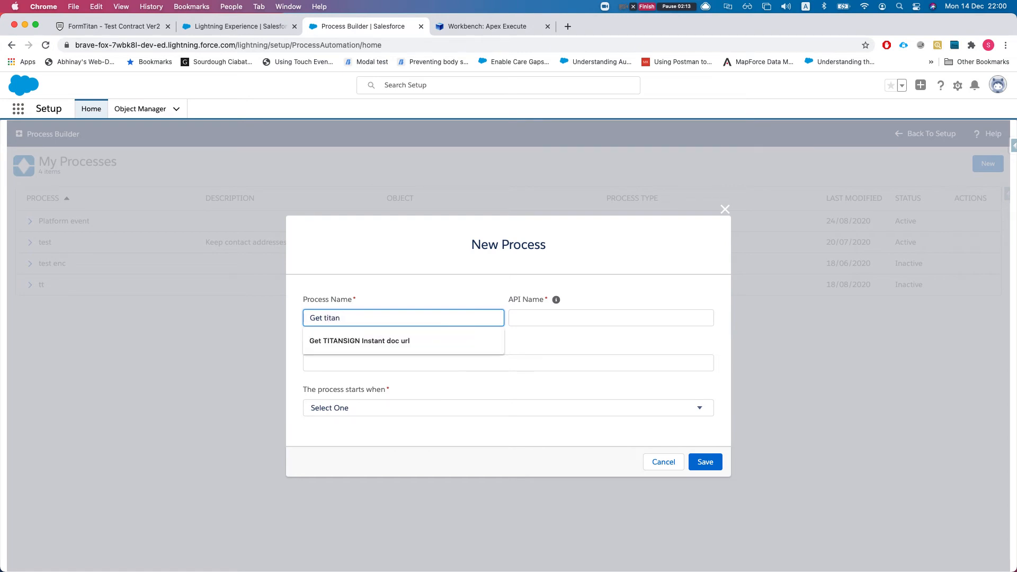
{"action": "type", "text": "s"}
{"action": "type", "text": "ign "}
{"action": "type", "text": "bu"}
{"action": "type", "text": "lk doc"}
{"action": "key", "text": "BackSpace"}
{"action": "key", "text": "BackSpace"}
{"action": "key", "text": "BackSpace"}
{"action": "type", "text": "istan"}
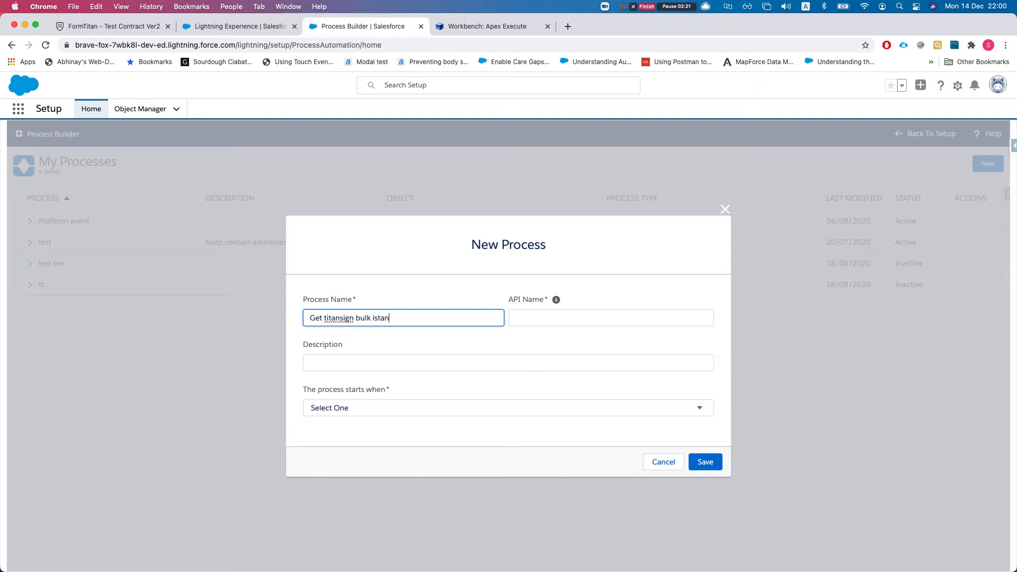
{"action": "key", "text": "BackSpace"}
{"action": "key", "text": "BackSpace"}
{"action": "key", "text": "BackSpace"}
{"action": "type", "text": "nas"}
Set the process to start when a record changes and save it
{"action": "left_click", "coordinate": [453, 395]}
{"action": "left_click", "coordinate": [411, 411]}
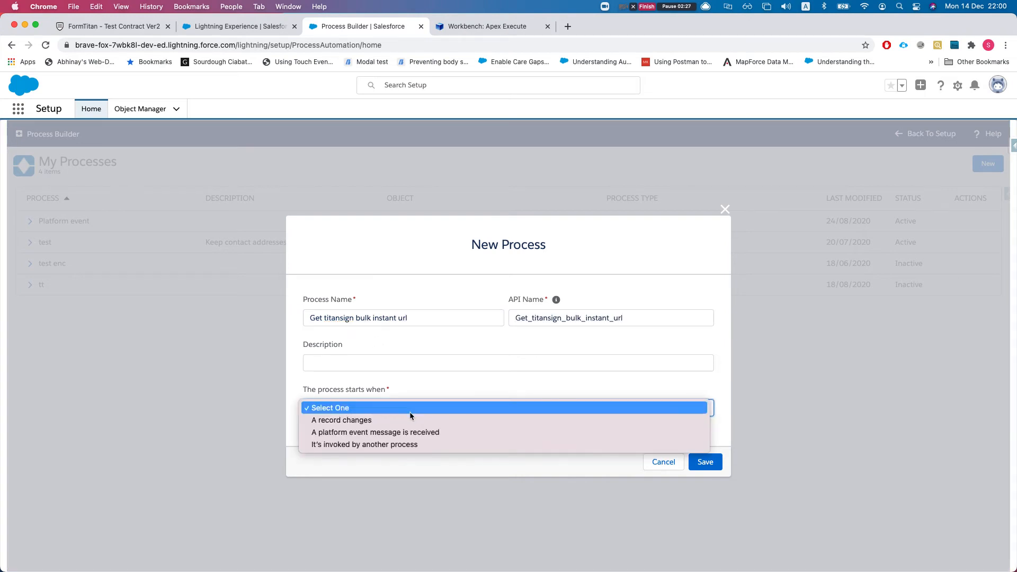
{"action": "left_click", "coordinate": [396, 421]}
{"action": "left_click", "coordinate": [710, 465]}
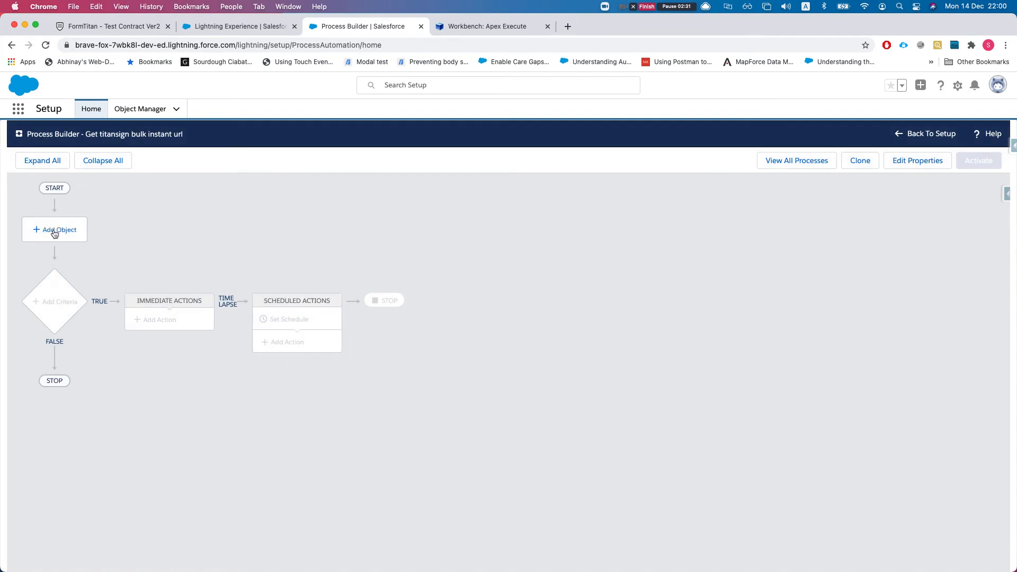
Set the process object to Contact, running when a record is created or edited
{"action": "left_click", "coordinate": [51, 230]}
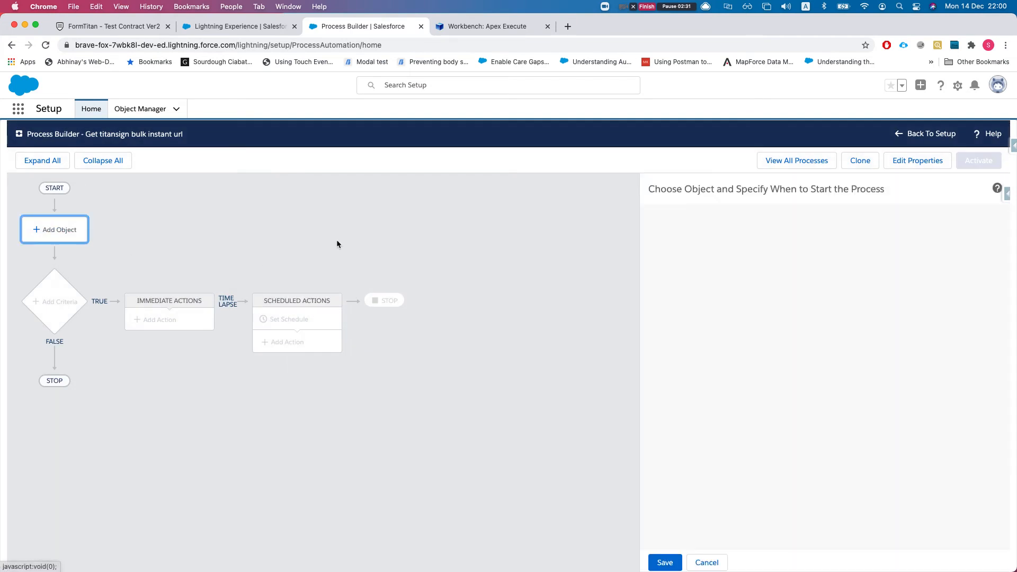
{"action": "left_click", "coordinate": [707, 239]}
{"action": "type", "text": "contact"}
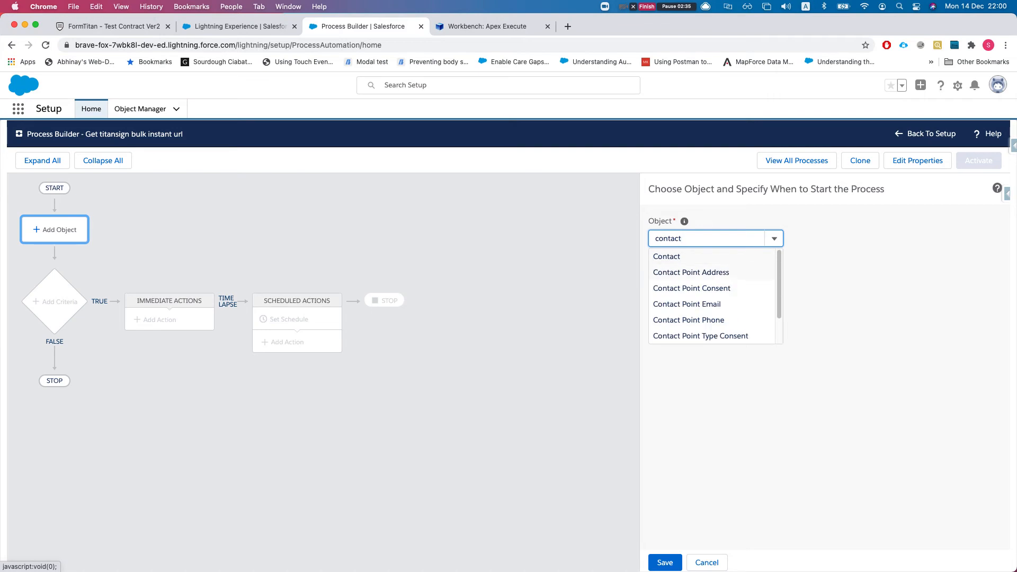
{"action": "key", "text": "Return"}
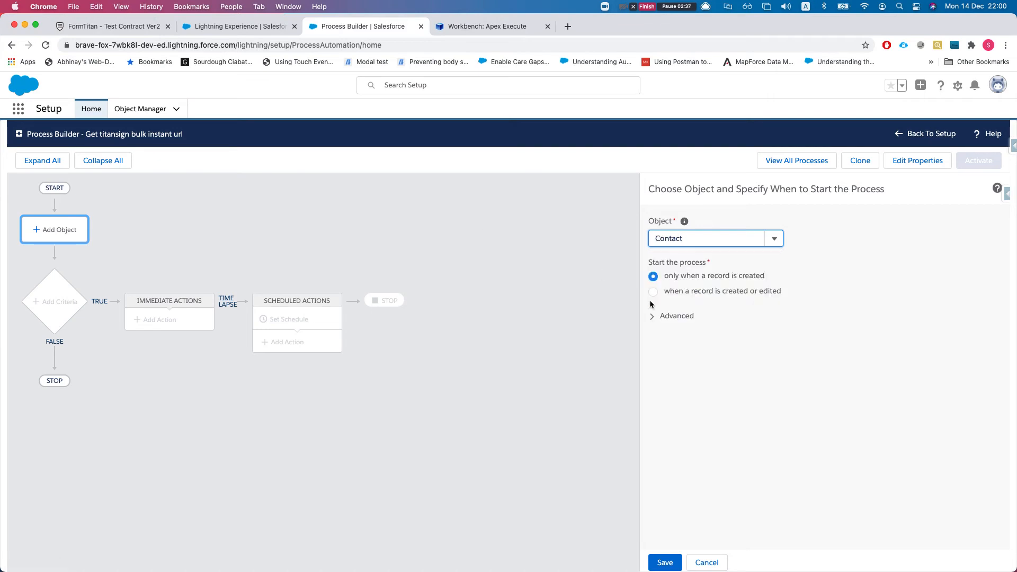
{"action": "left_click", "coordinate": [671, 293]}
{"action": "left_click", "coordinate": [664, 562]}
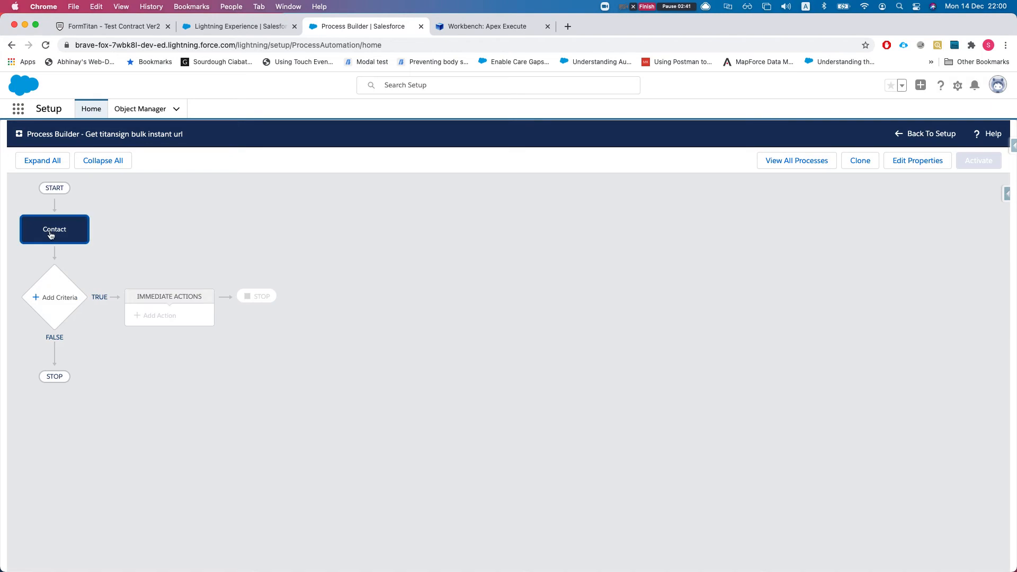
Add criteria 'desc is null' with Contact Description as the condition field
{"action": "left_click", "coordinate": [57, 289]}
{"action": "left_click", "coordinate": [674, 243]}
{"action": "type", "text": "desc is null"}
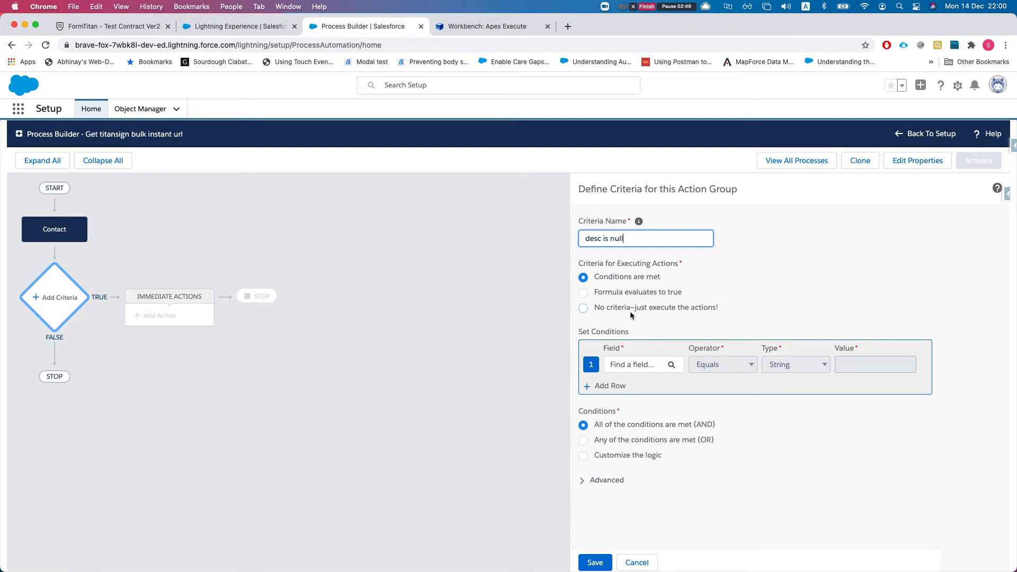
{"action": "left_click", "coordinate": [636, 372]}
{"action": "type", "text": "desc"}
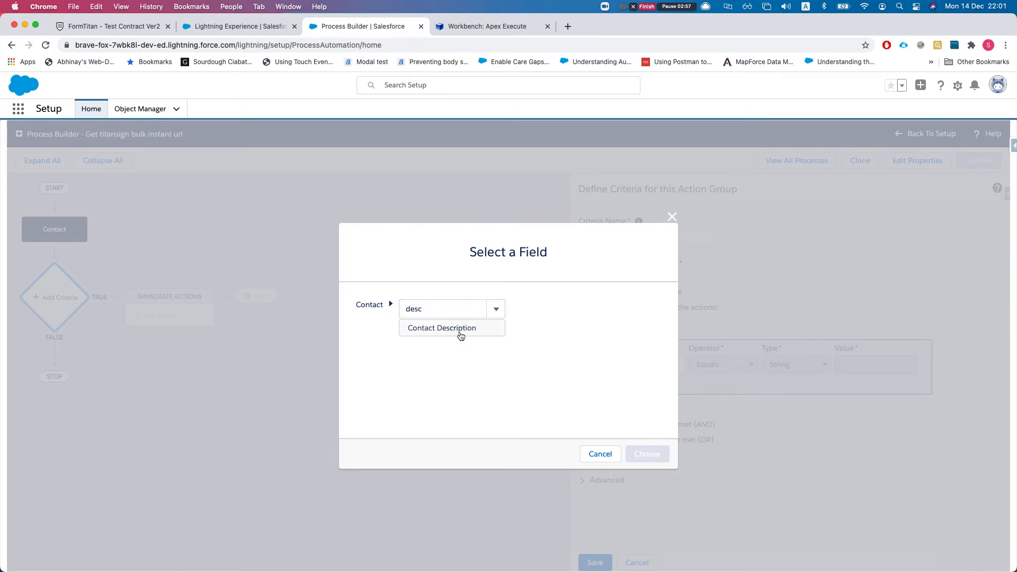
{"action": "left_click", "coordinate": [460, 330]}
{"action": "left_click", "coordinate": [664, 458]}
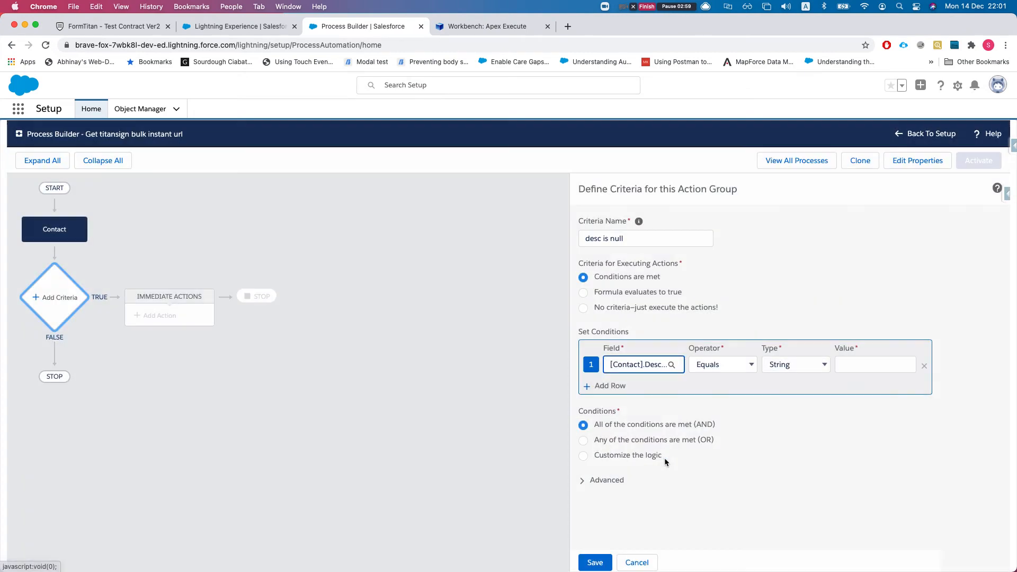
Make the condition Is null with Boolean value True and save the criteria
{"action": "left_click", "coordinate": [792, 365]}
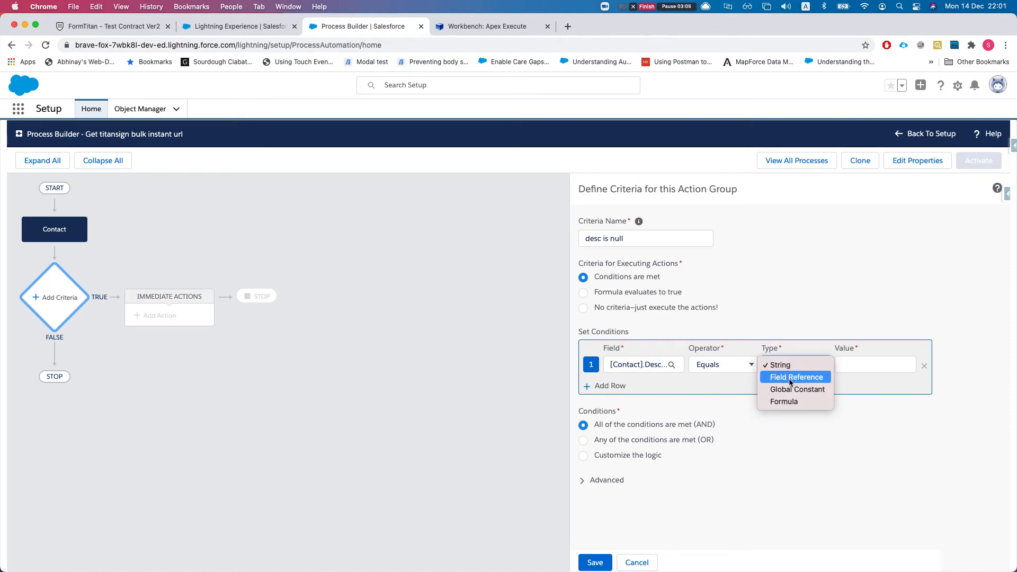
{"action": "left_click", "coordinate": [719, 364]}
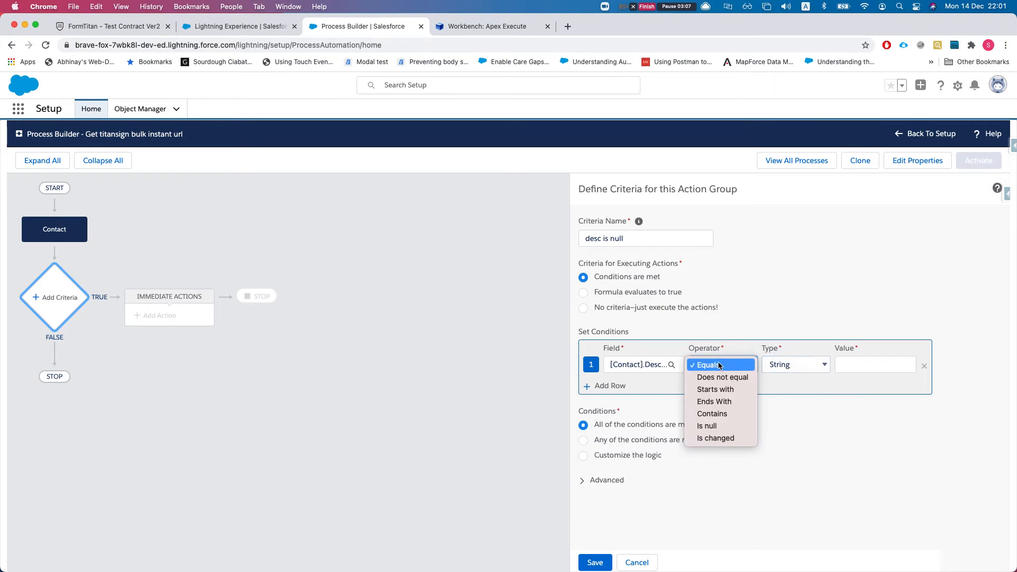
{"action": "left_click", "coordinate": [728, 426]}
{"action": "left_click", "coordinate": [788, 369]}
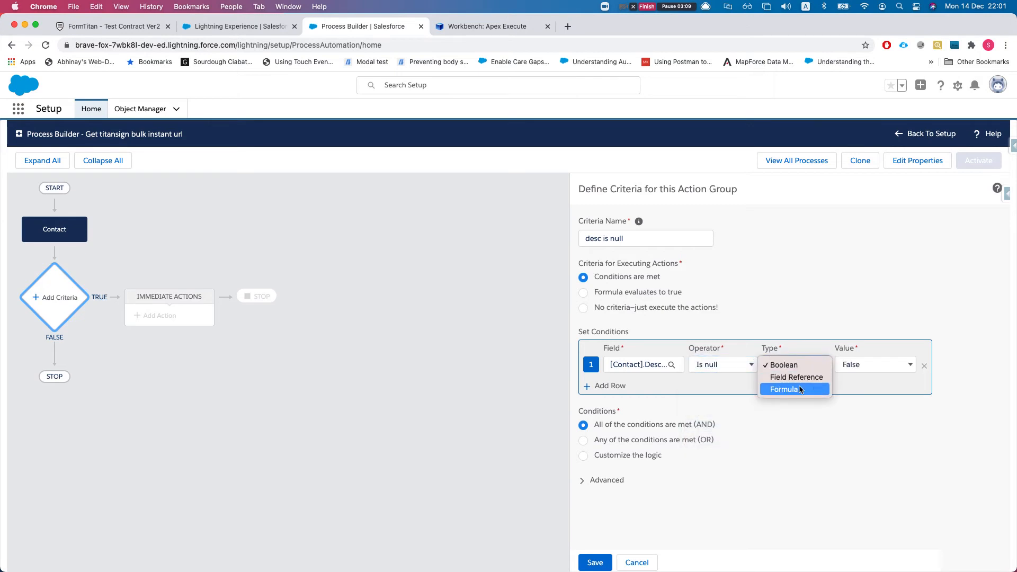
{"action": "left_click", "coordinate": [879, 364]}
{"action": "left_click", "coordinate": [866, 349]}
{"action": "left_click", "coordinate": [594, 561]}
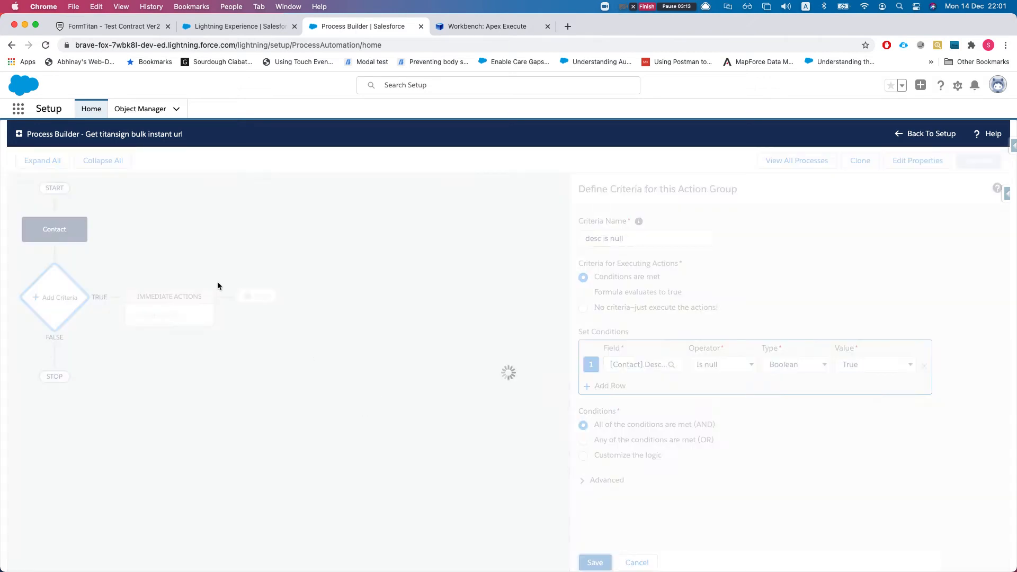
Add an Apex action 'get bulk doc url' using the Form_Builder TitanSignBulk class
{"action": "left_click", "coordinate": [168, 321]}
{"action": "left_click", "coordinate": [706, 237]}
{"action": "left_click", "coordinate": [688, 249]}
{"action": "left_click", "coordinate": [694, 276]}
{"action": "type", "text": "get bulk doc url"}
{"action": "left_click", "coordinate": [725, 321]}
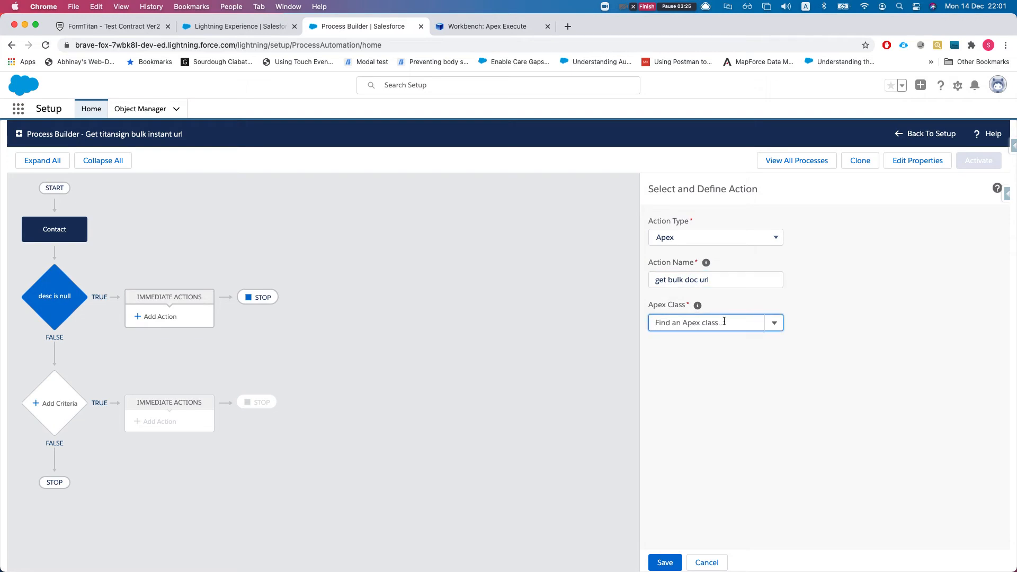
{"action": "type", "text": "form"}
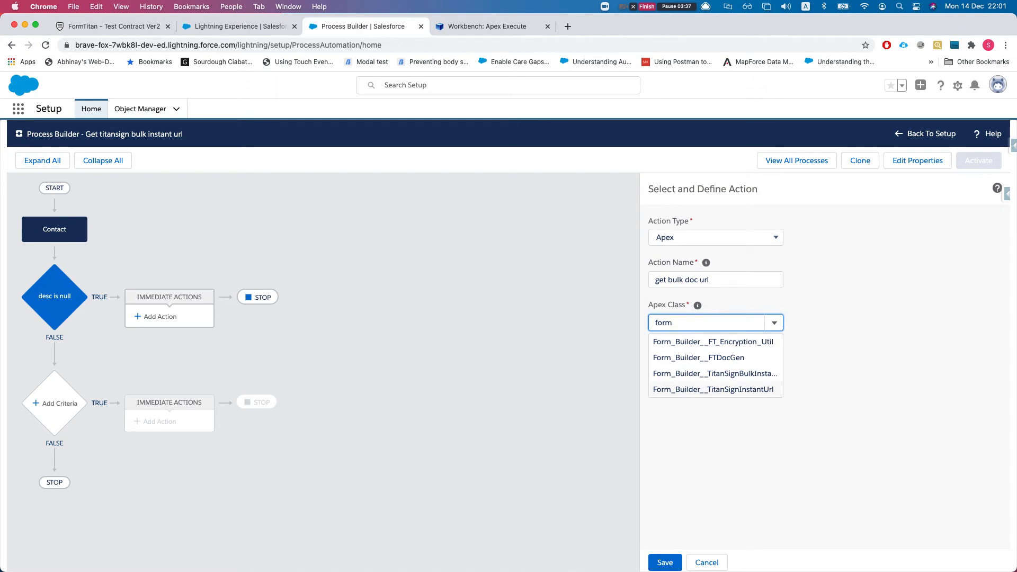
{"action": "left_click", "coordinate": [715, 374]}
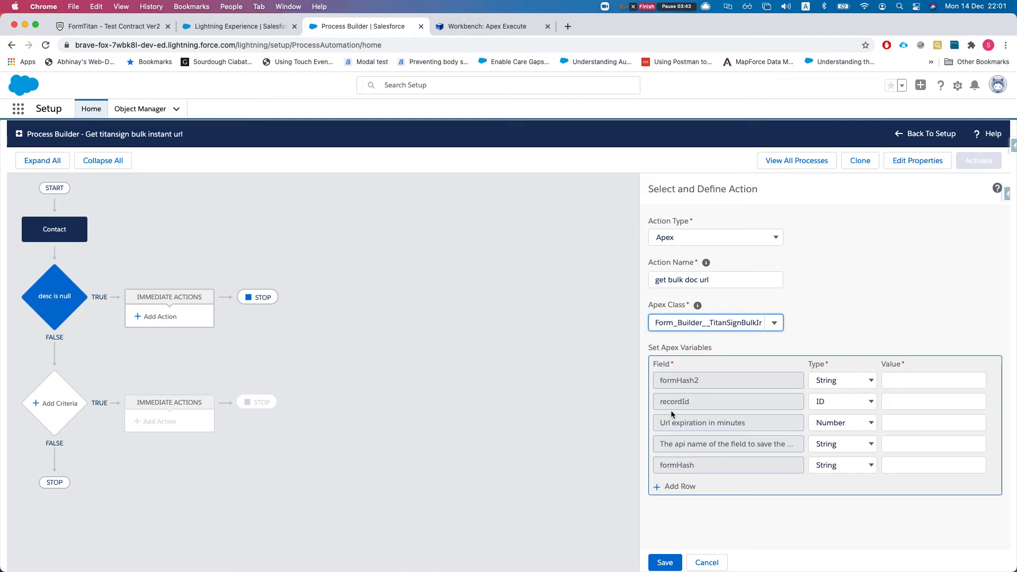
Set recordId to a field reference of the Contact's ID ([Contact].Id)
{"action": "left_click_drag", "start_coordinate": [656, 401], "coordinate": [700, 401]}
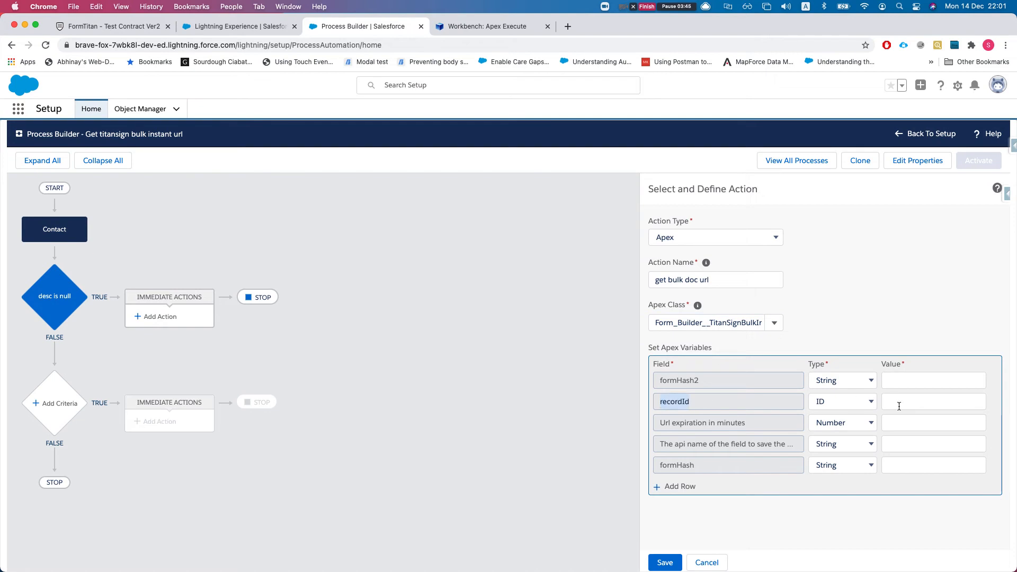
{"action": "left_click", "coordinate": [869, 400]}
{"action": "left_click", "coordinate": [858, 414]}
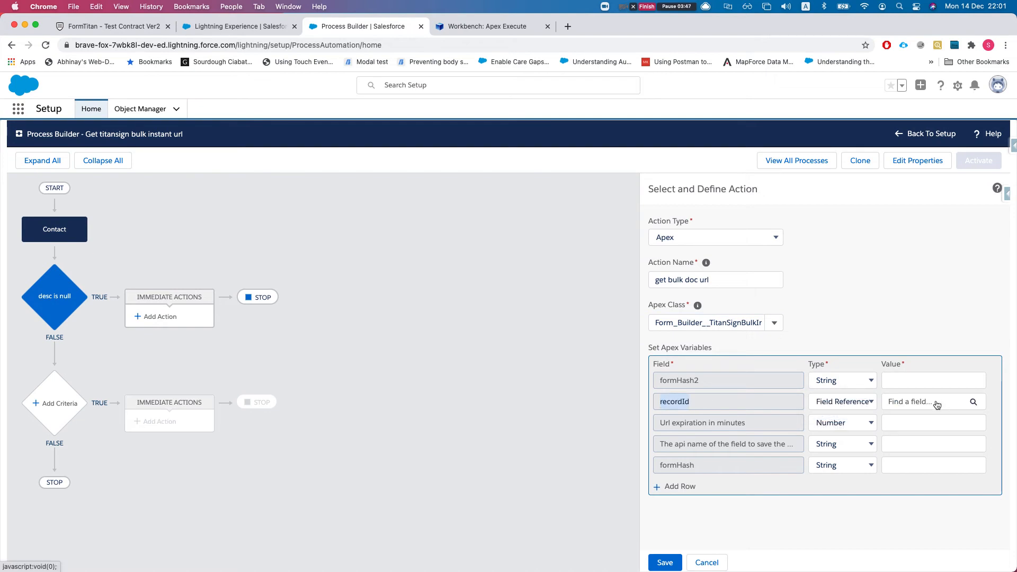
{"action": "left_click", "coordinate": [918, 403]}
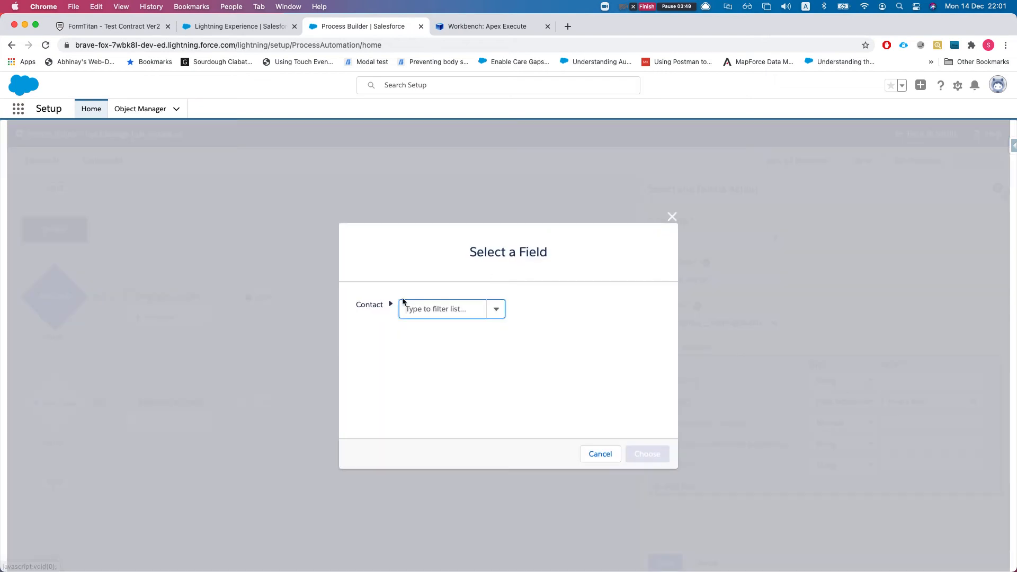
{"action": "left_click", "coordinate": [435, 314]}
{"action": "type", "text": "co"}
{"action": "key", "text": "Down"}
{"action": "key", "text": "Down"}
{"action": "key", "text": "Down"}
{"action": "key", "text": "Down"}
{"action": "key", "text": "Return"}
{"action": "left_click", "coordinate": [641, 451]}
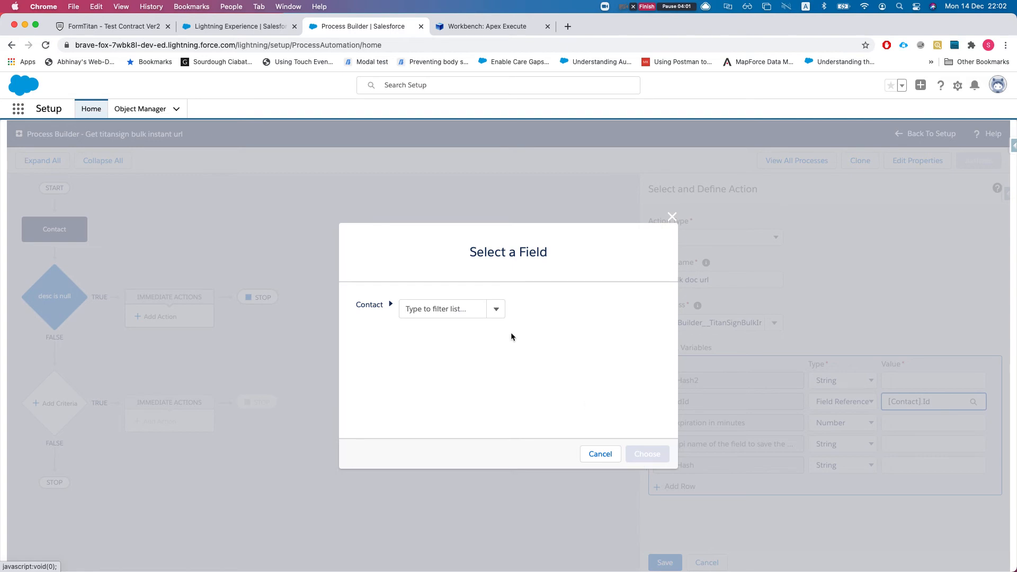
{"action": "left_click", "coordinate": [465, 312]}
{"action": "type", "text": "contac"}
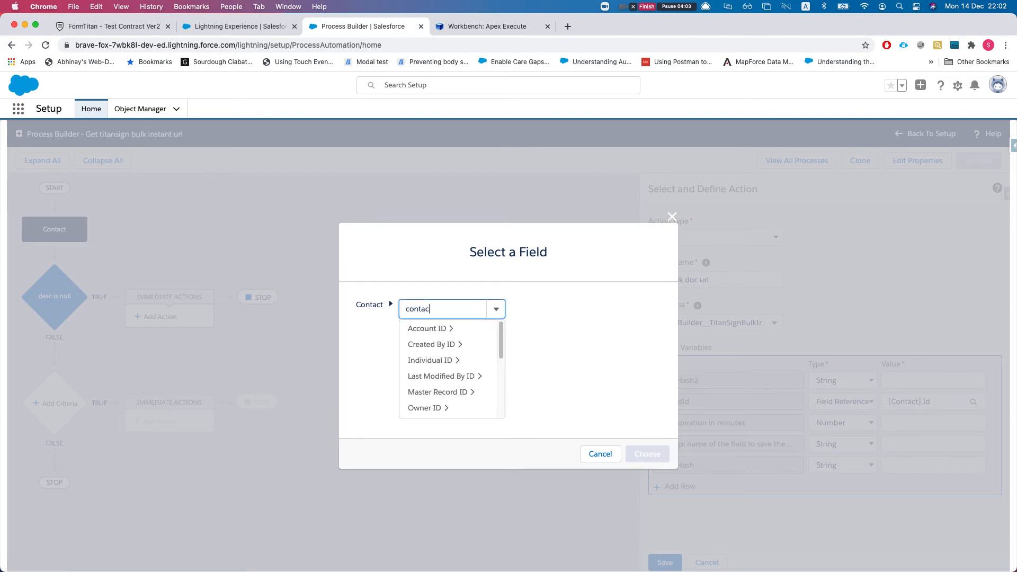
{"action": "left_click", "coordinate": [447, 329]}
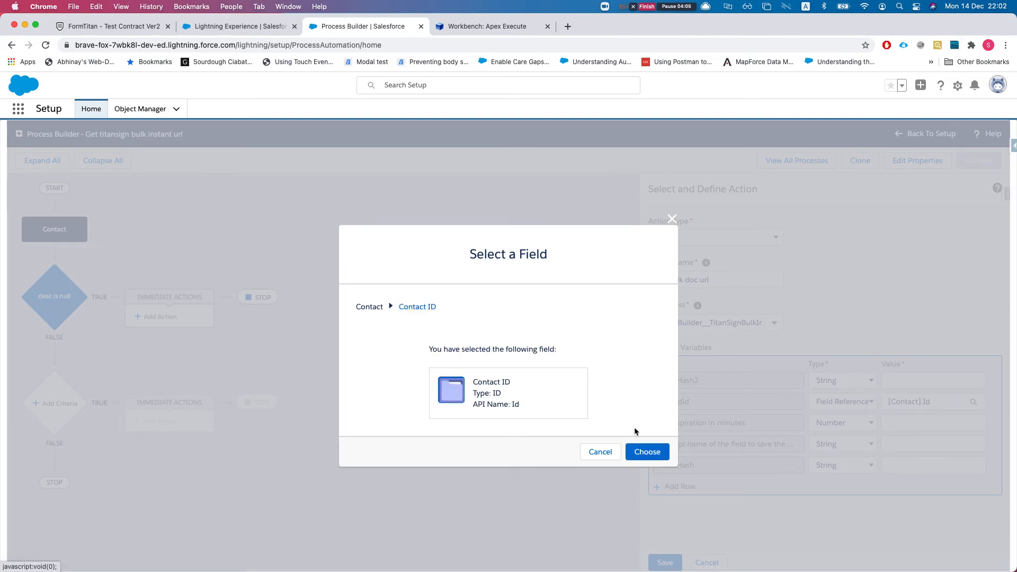
{"action": "left_click", "coordinate": [648, 454]}
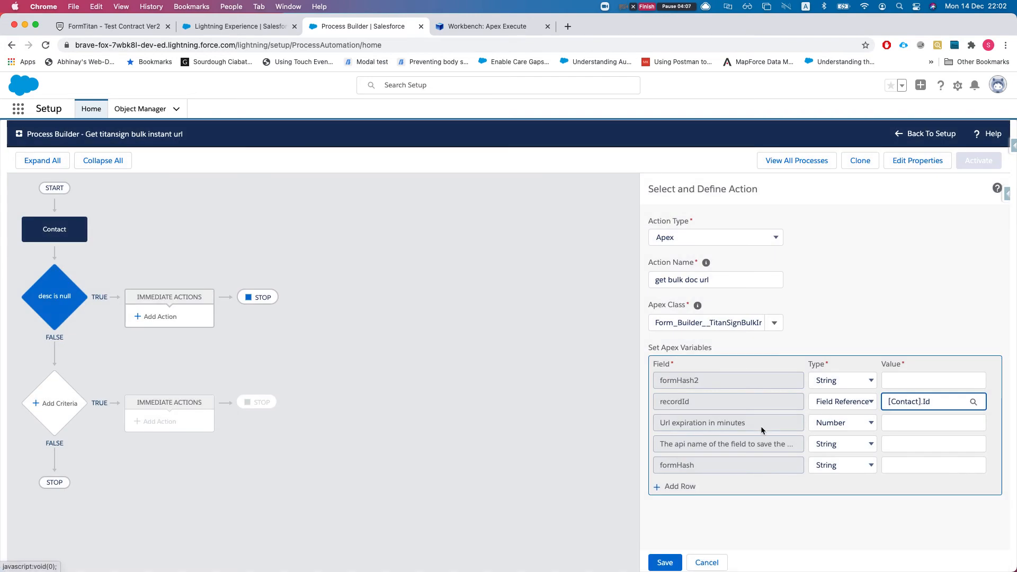
Set URL expiration to 10 minutes and the storage field API name to Description__c
{"action": "left_click", "coordinate": [662, 421]}
{"action": "left_click", "coordinate": [927, 424]}
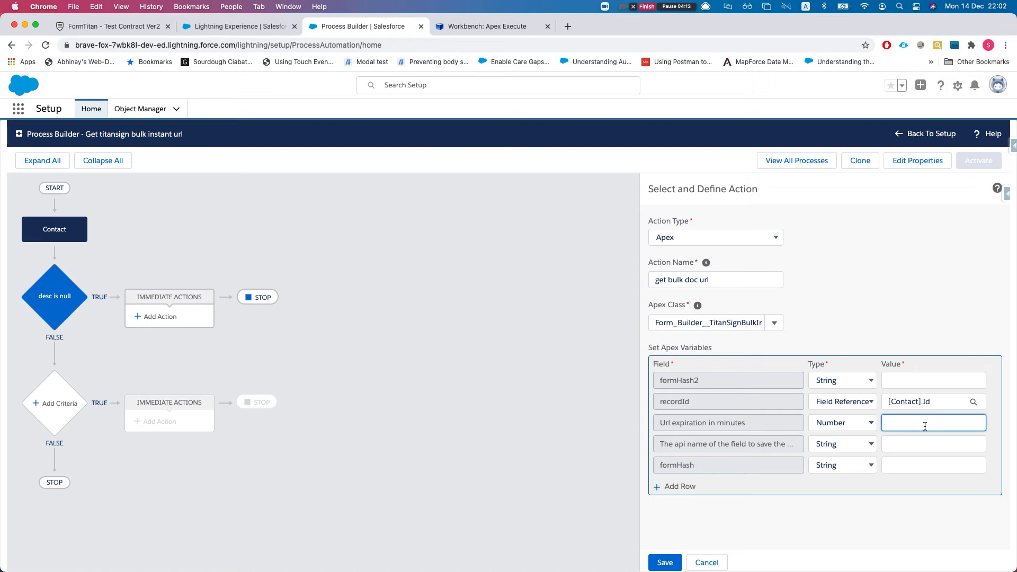
{"action": "type", "text": "10"}
{"action": "left_click", "coordinate": [773, 449]}
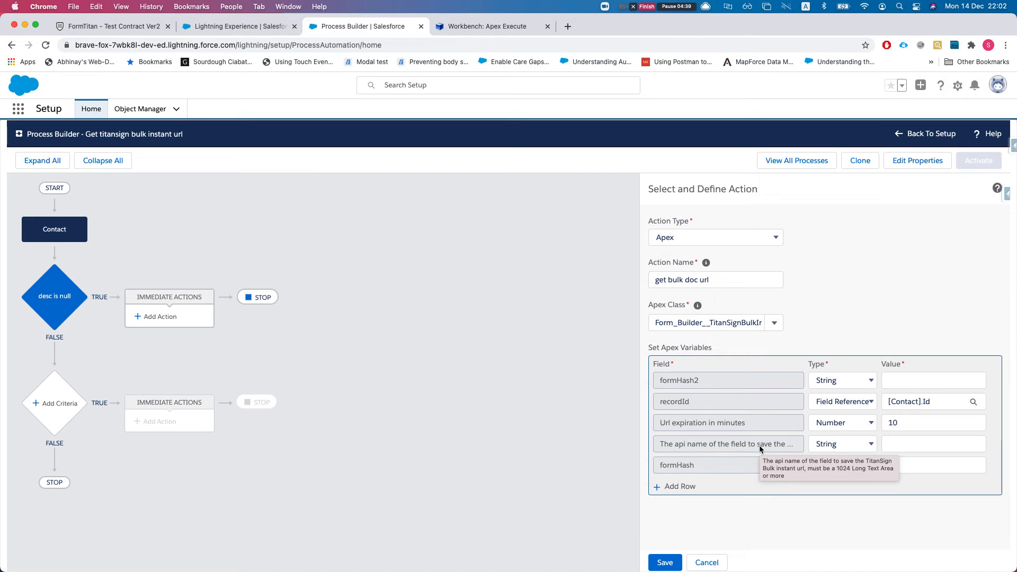
{"action": "left_click", "coordinate": [881, 447]}
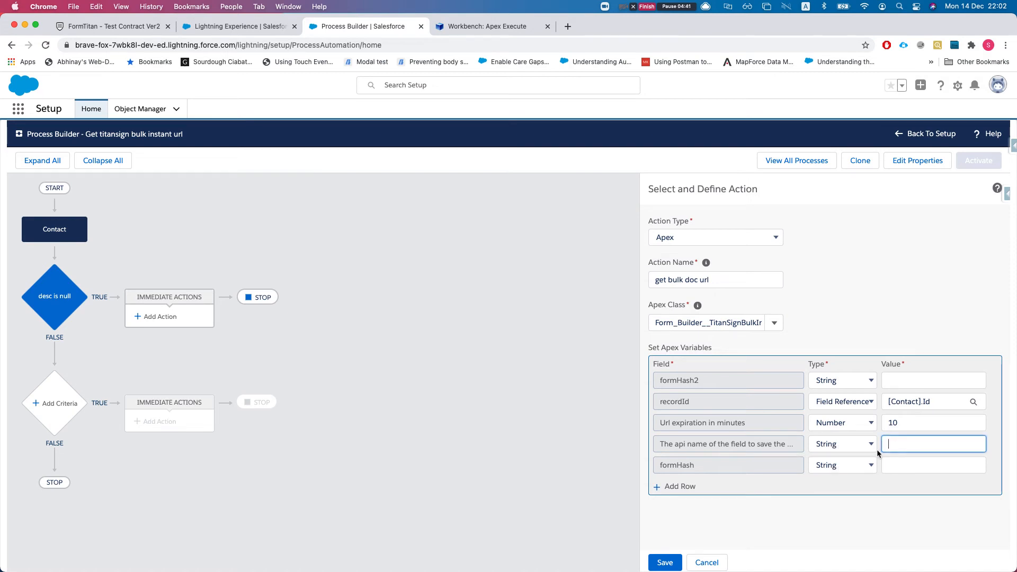
{"action": "type", "text": "Description__c"}
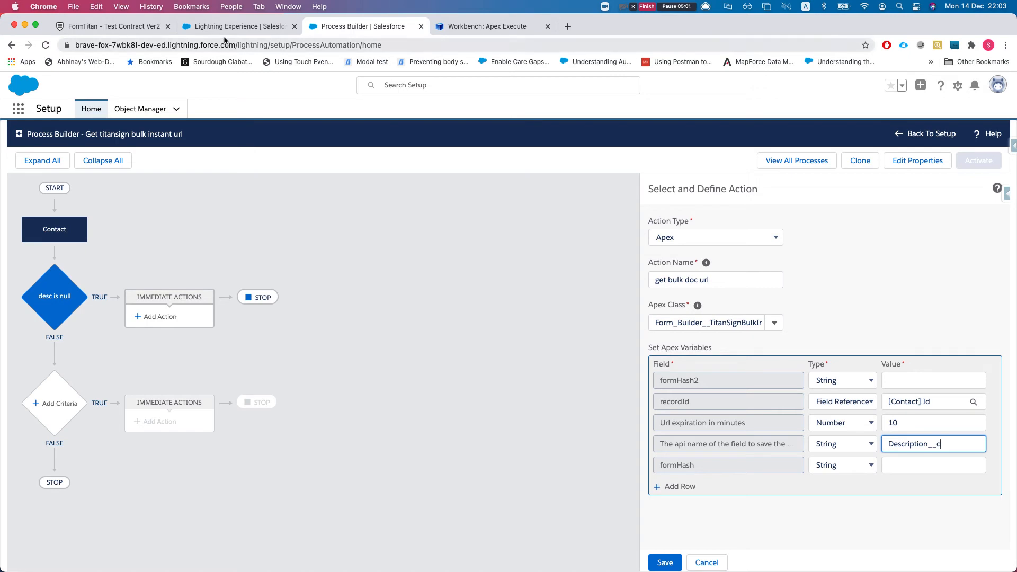
Check Contact field API names under Fields & Relationships, then return to the Process Builder action
{"action": "left_click", "coordinate": [241, 26]}
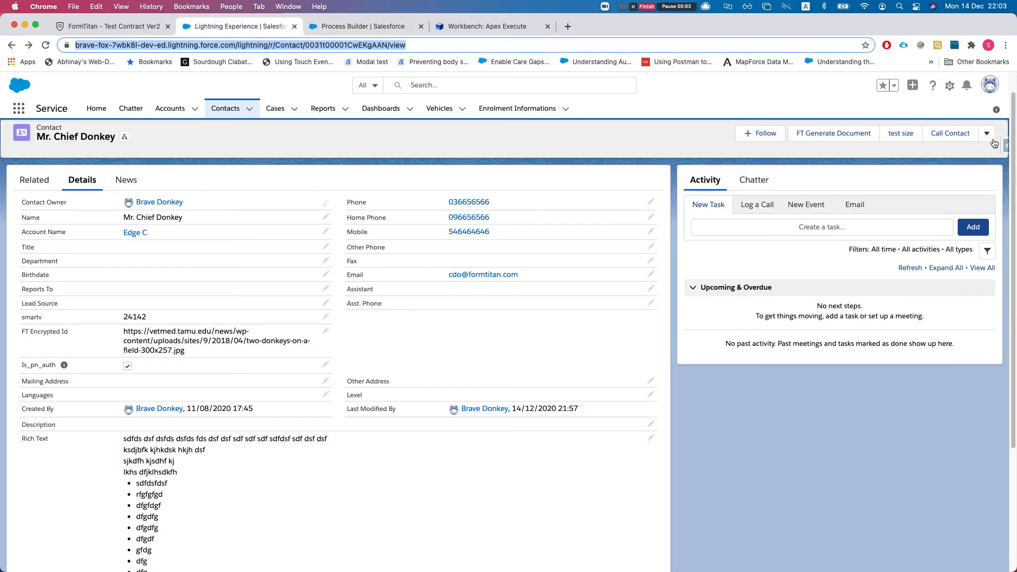
{"action": "left_click", "coordinate": [947, 86]}
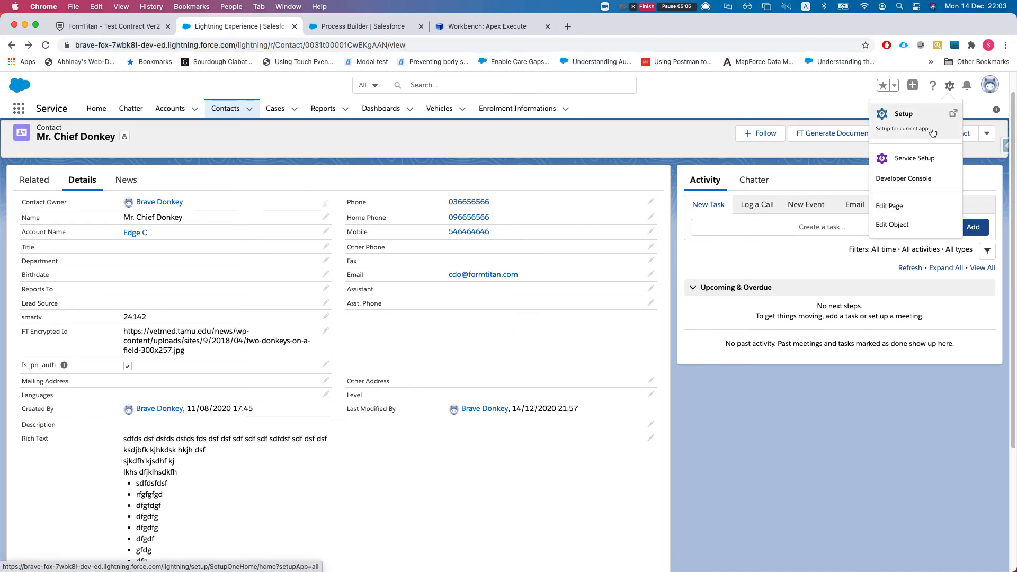
{"action": "left_click", "coordinate": [905, 227]}
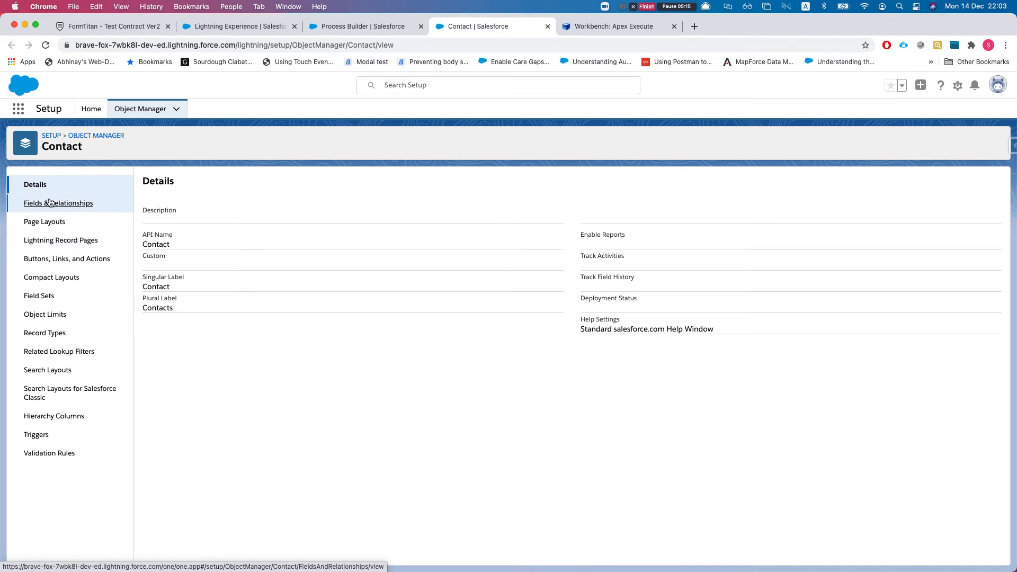
{"action": "left_click", "coordinate": [84, 204]}
{"action": "scroll", "coordinate": [343, 288], "scroll_direction": "down", "scroll_amount": 10}
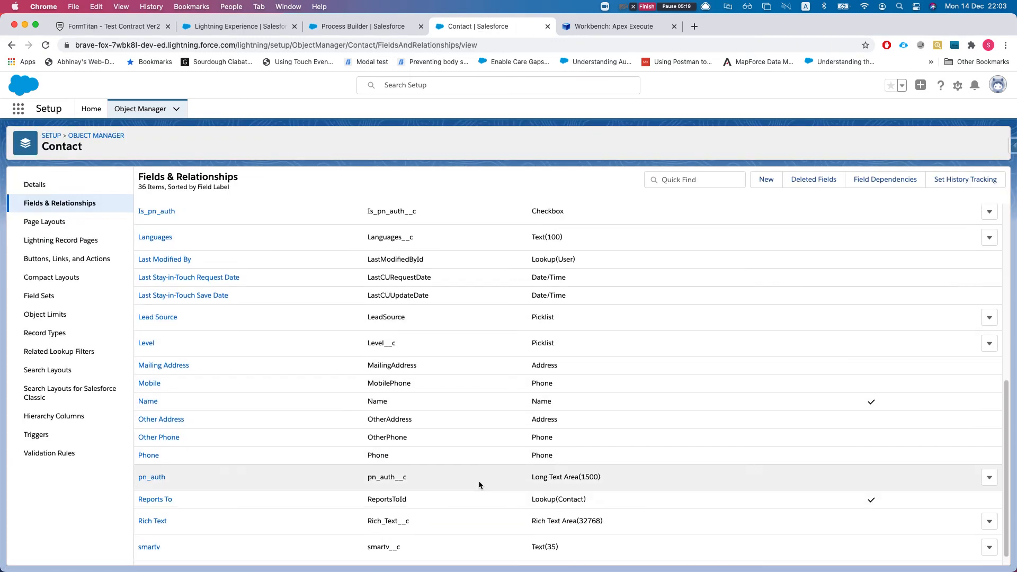
{"action": "left_click_drag", "start_coordinate": [366, 534], "coordinate": [401, 534]}
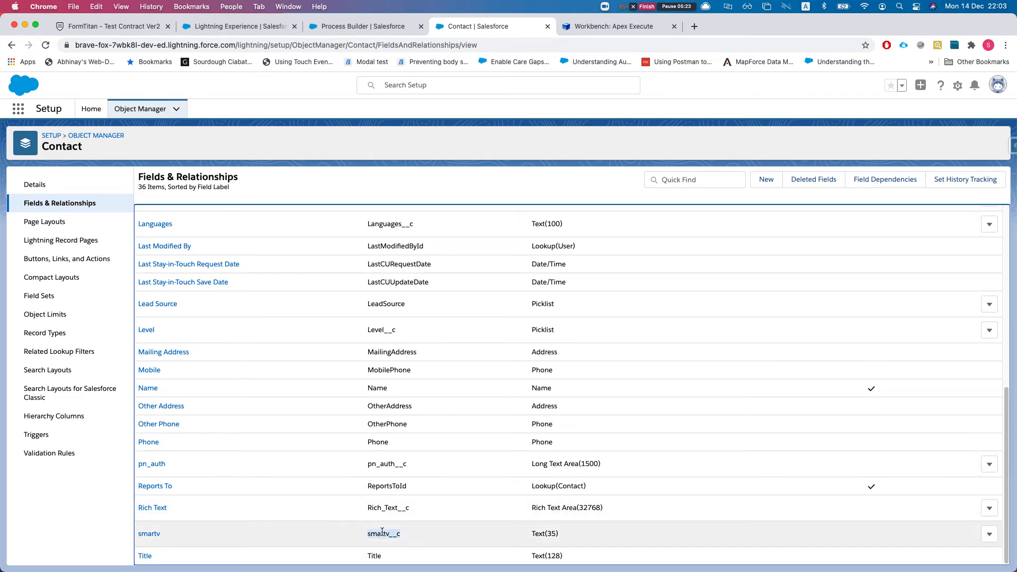
{"action": "scroll", "coordinate": [316, 351], "scroll_direction": "up", "scroll_amount": 10}
{"action": "scroll", "coordinate": [378, 392], "scroll_direction": "down", "scroll_amount": 5}
{"action": "scroll", "coordinate": [378, 393], "scroll_direction": "down", "scroll_amount": 3}
{"action": "left_click_drag", "start_coordinate": [368, 507], "coordinate": [409, 507]}
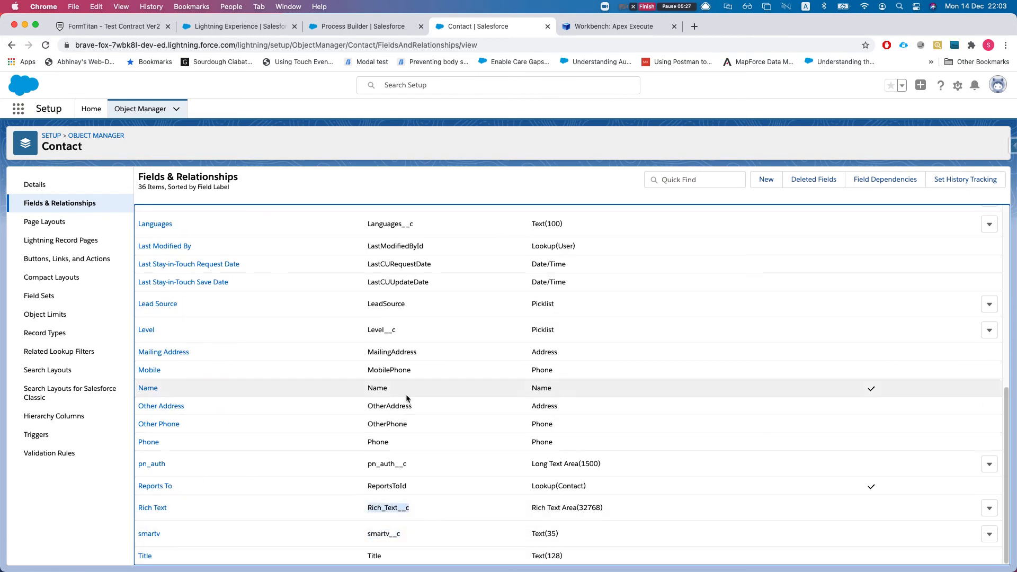
{"action": "left_click", "coordinate": [364, 26]}
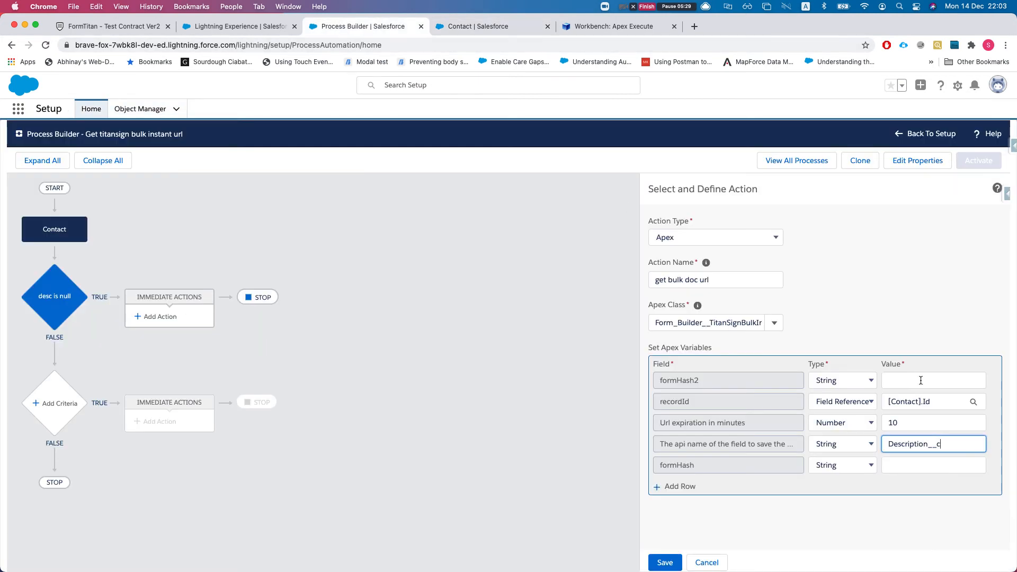
Trim the field-name value to Description, then go to Test Contract VER 2 in FormTitan
{"action": "left_click", "coordinate": [910, 461]}
{"action": "left_click", "coordinate": [943, 440]}
{"action": "key", "text": "BackSpace"}
{"action": "key", "text": "BackSpace"}
{"action": "key", "text": "BackSpace"}
{"action": "left_click", "coordinate": [933, 465]}
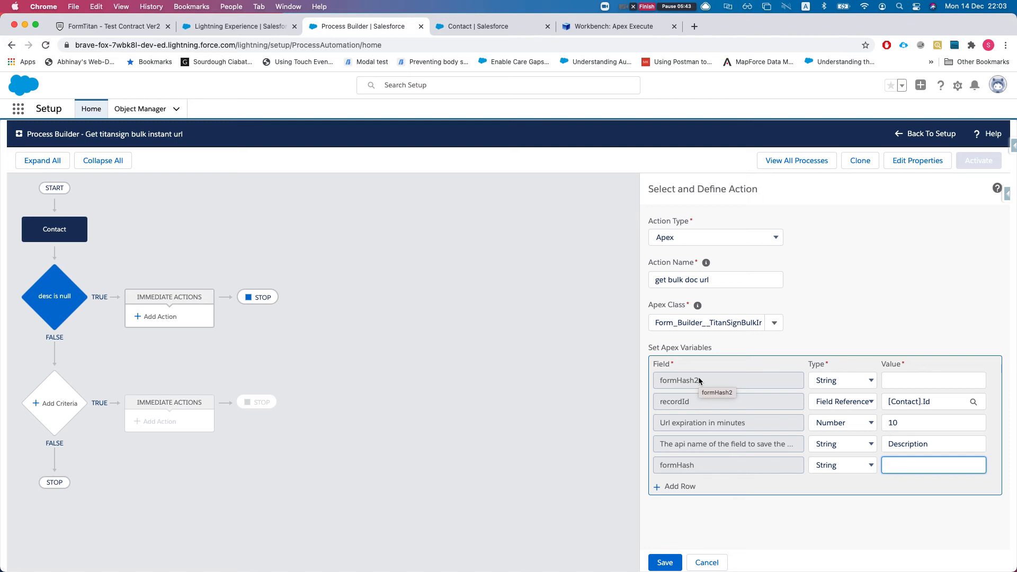
{"action": "key", "text": "ctrl+shift+Tab"}
{"action": "key", "text": "ctrl+shift+Tab"}
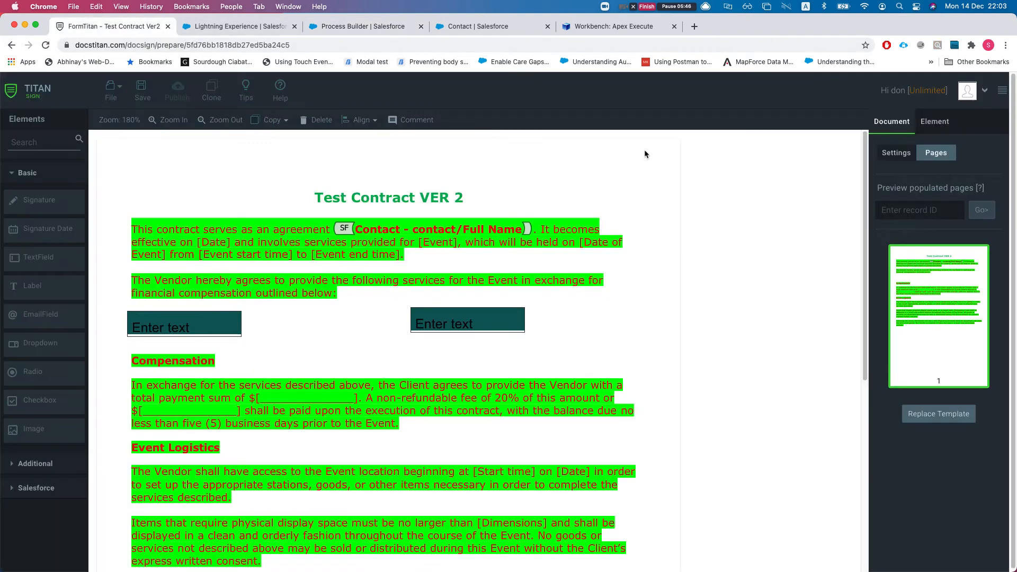
Open Test Contract Ver2's Salesforce configuration in Titan Sign and select its ftFormHash value
{"action": "left_click", "coordinate": [899, 154]}
{"action": "scroll", "coordinate": [976, 291], "scroll_direction": "down", "scroll_amount": 4}
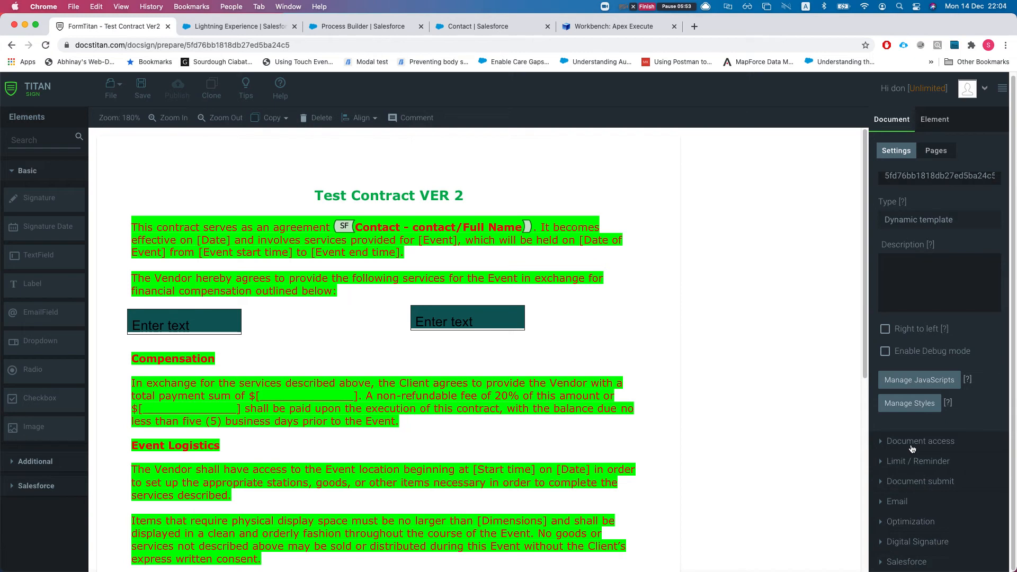
{"action": "left_click", "coordinate": [910, 448]}
{"action": "scroll", "coordinate": [911, 403], "scroll_direction": "down", "scroll_amount": 5}
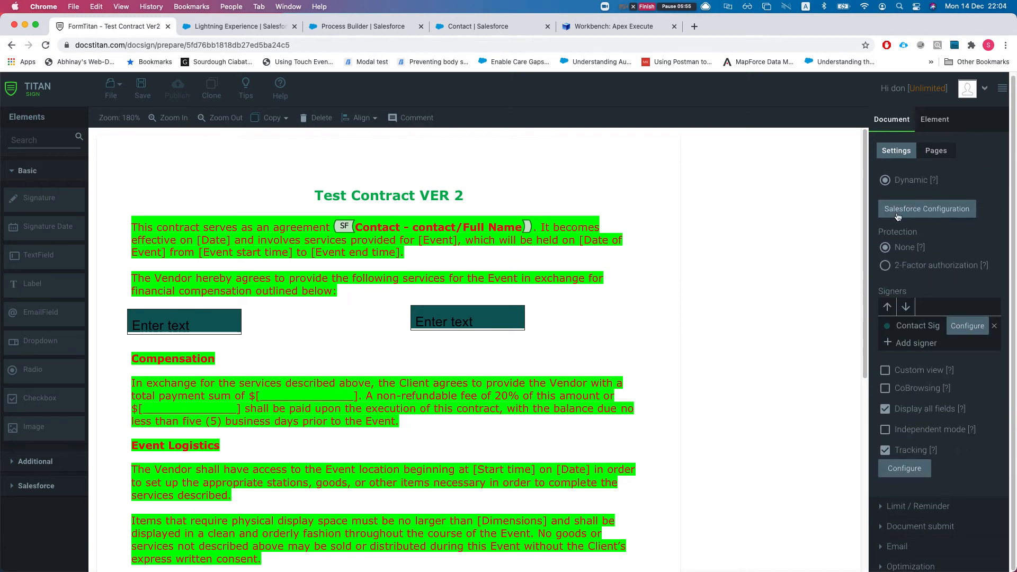
{"action": "left_click", "coordinate": [901, 209]}
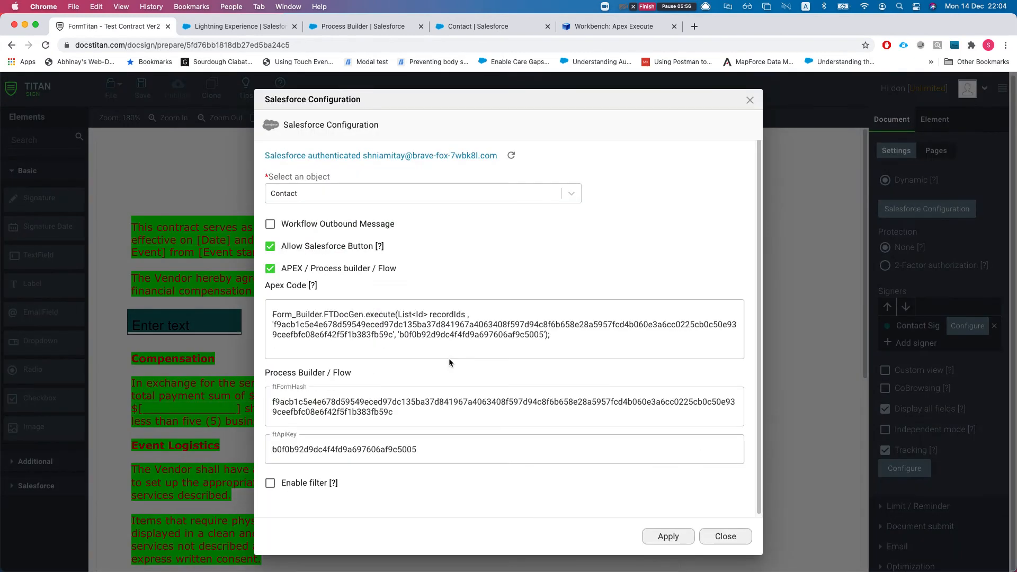
{"action": "double_click", "coordinate": [350, 406]}
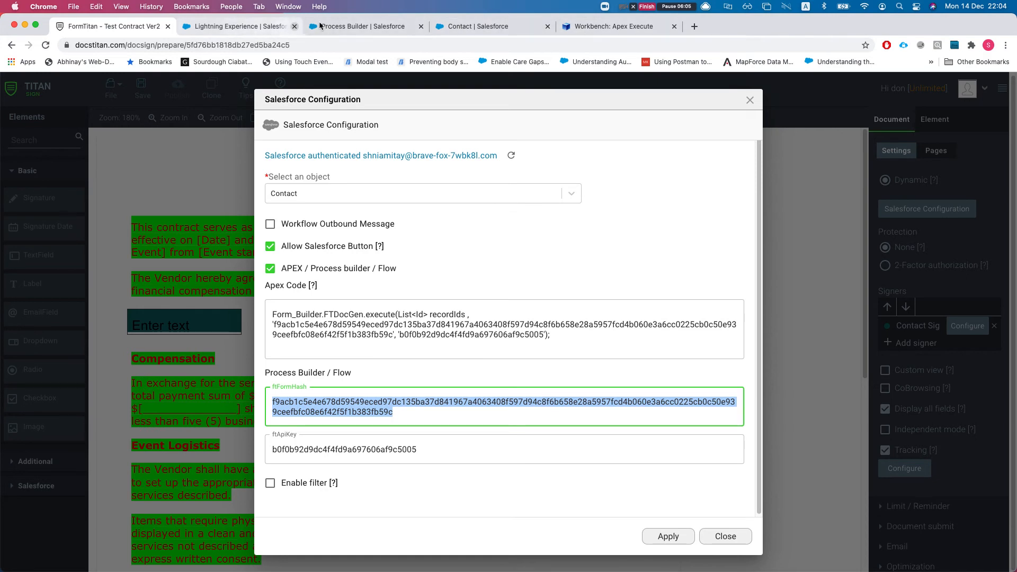
Paste the form hash into the formHash variable's Value and close the Salesforce configuration
{"action": "left_click", "coordinate": [327, 33]}
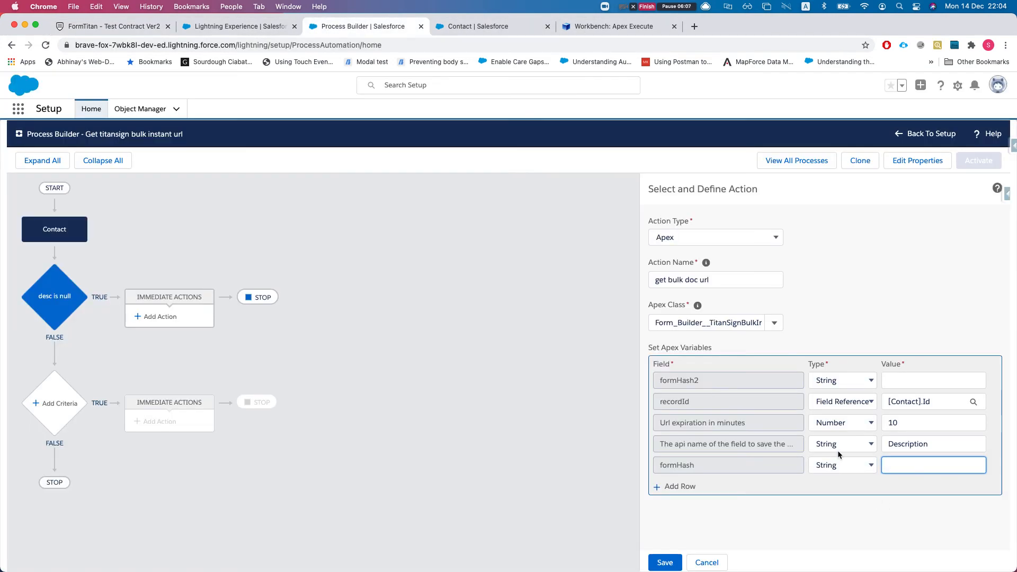
{"action": "key", "text": "super+v"}
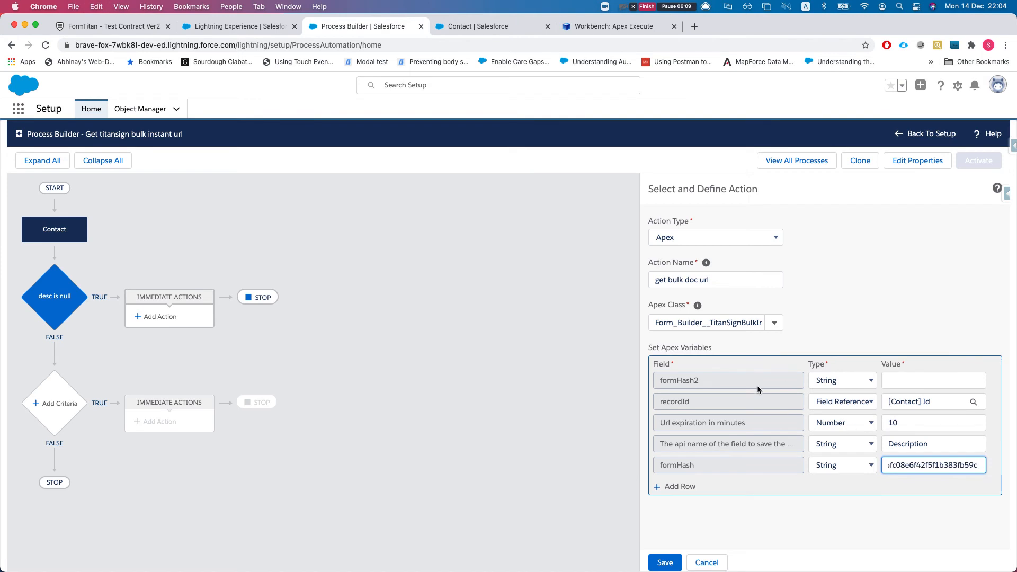
{"action": "left_click", "coordinate": [132, 29]}
{"action": "left_click", "coordinate": [749, 100]}
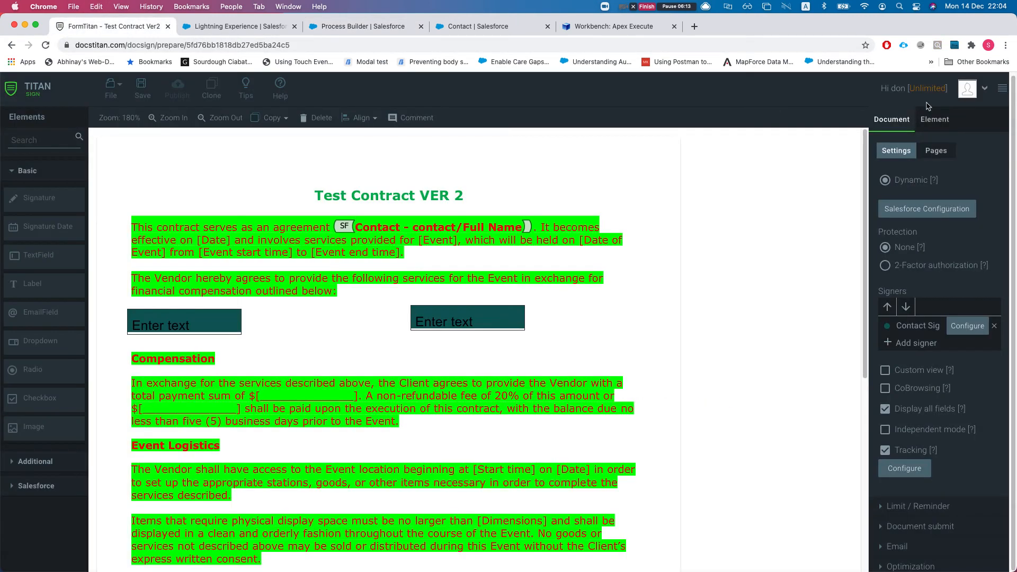
Open Test Contract.docx in Titan Sign through File > Open
{"action": "left_click", "coordinate": [110, 87]}
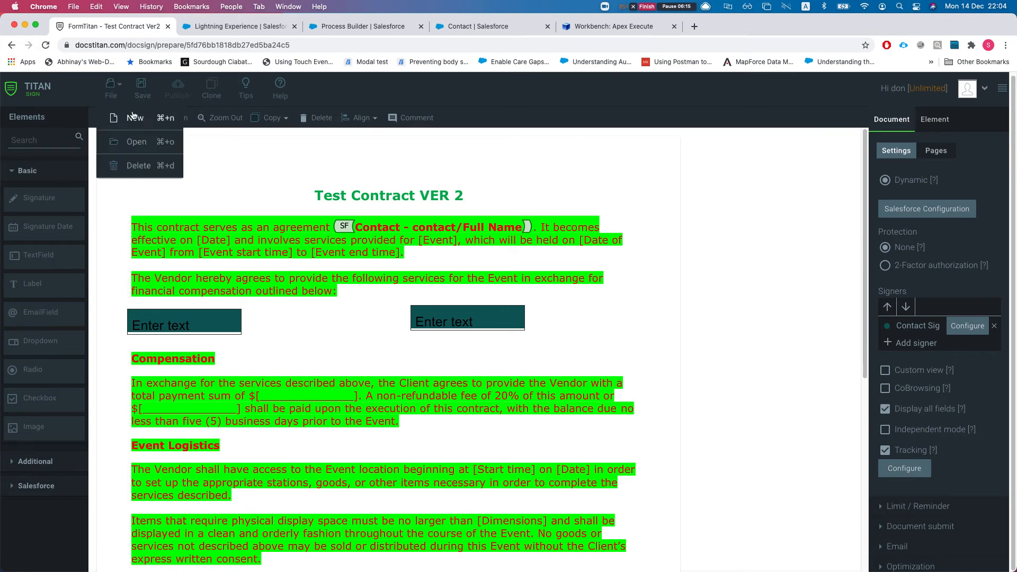
{"action": "left_click", "coordinate": [131, 140]}
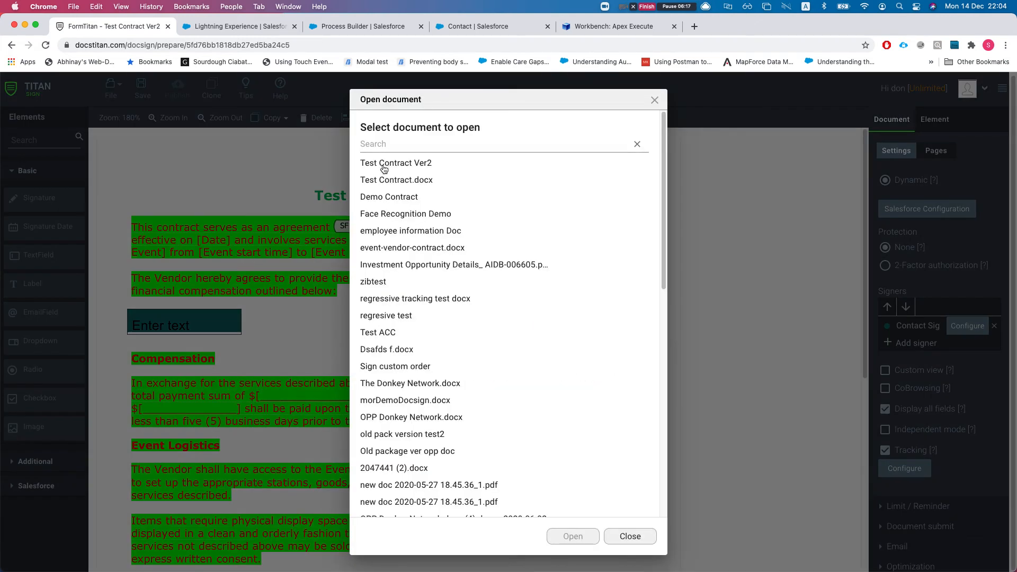
{"action": "left_click", "coordinate": [386, 180]}
{"action": "left_click", "coordinate": [573, 536]}
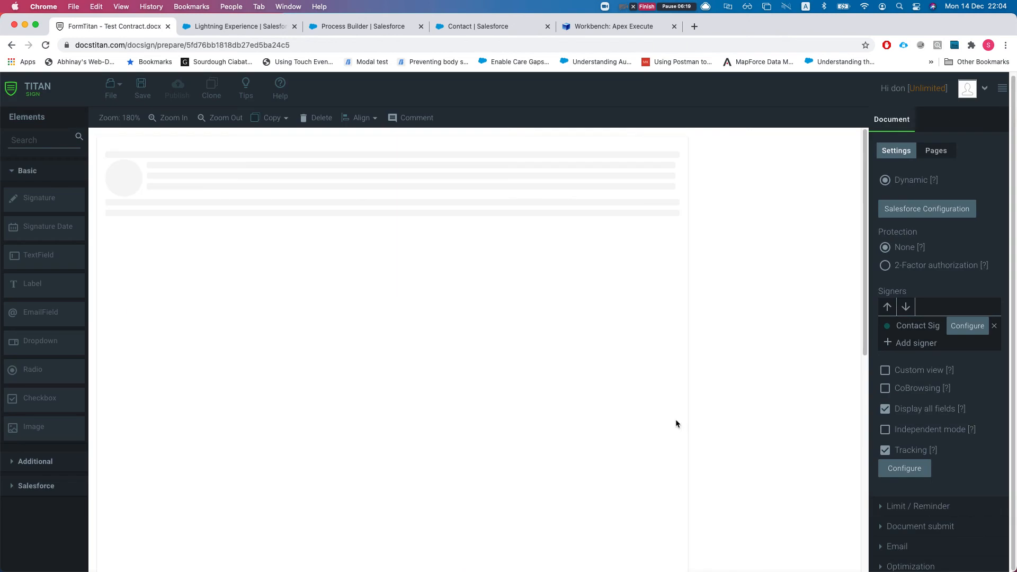
Select Test Contract.docx's ftFormHash from its Salesforce configuration and return to the contact record
{"action": "left_click", "coordinate": [926, 209]}
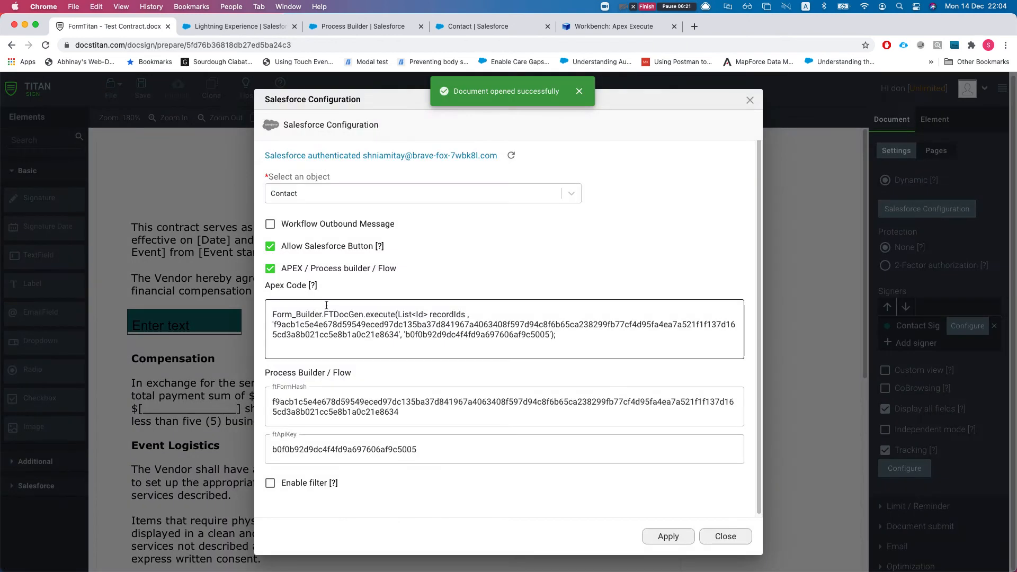
{"action": "triple_click", "coordinate": [347, 411]}
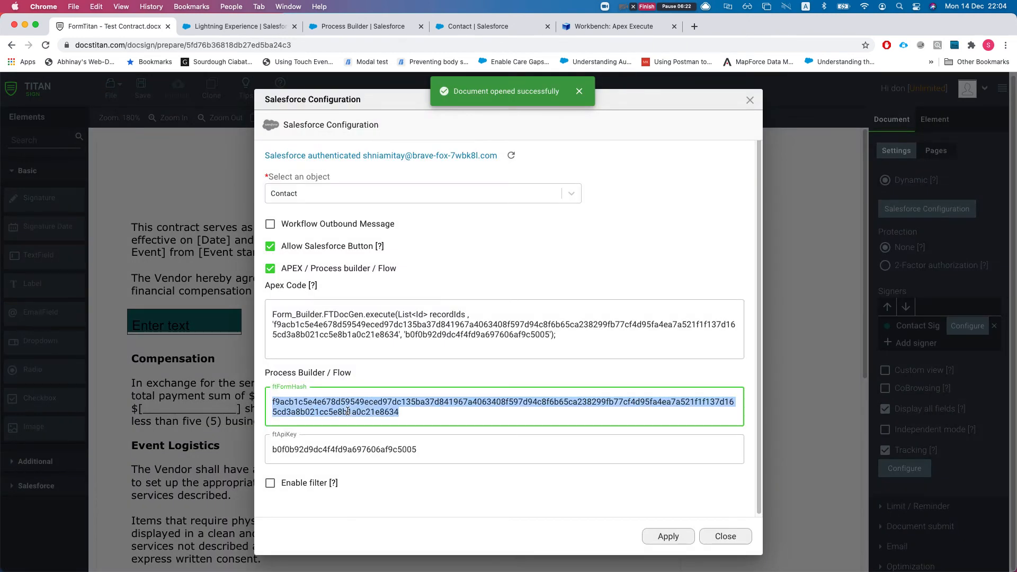
{"action": "left_click", "coordinate": [605, 31]}
{"action": "left_click", "coordinate": [239, 27]}
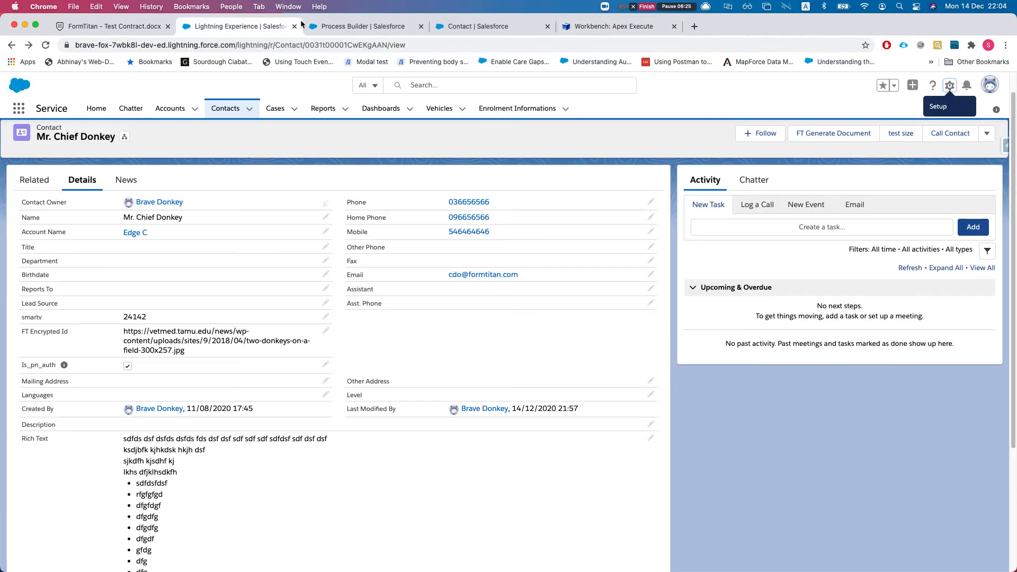
Paste the Test Contract.docx hash into formHash2's Value, discarding an extra variable row
{"action": "left_click", "coordinate": [354, 25]}
{"action": "left_click", "coordinate": [946, 381]}
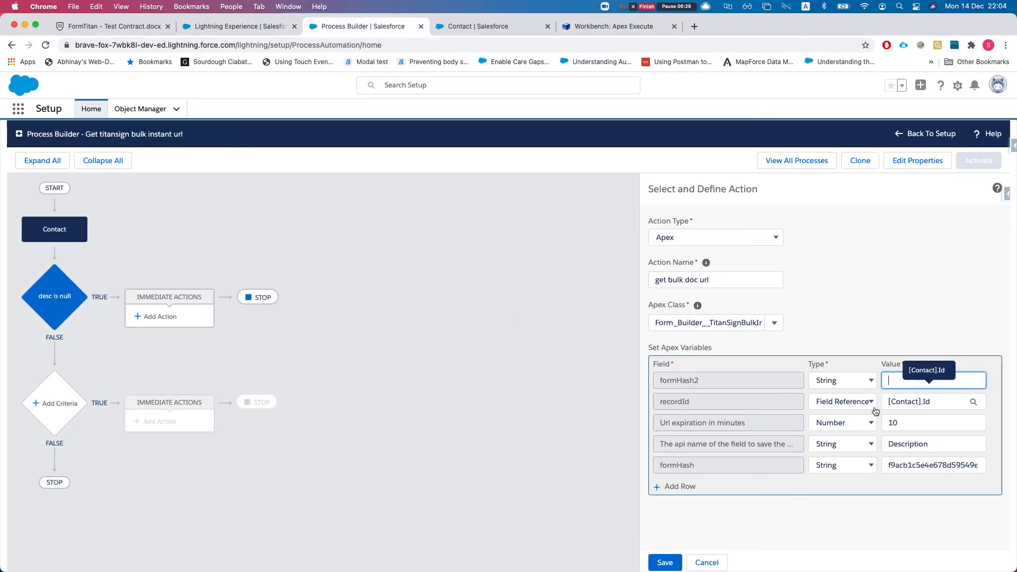
{"action": "key", "text": "super+v"}
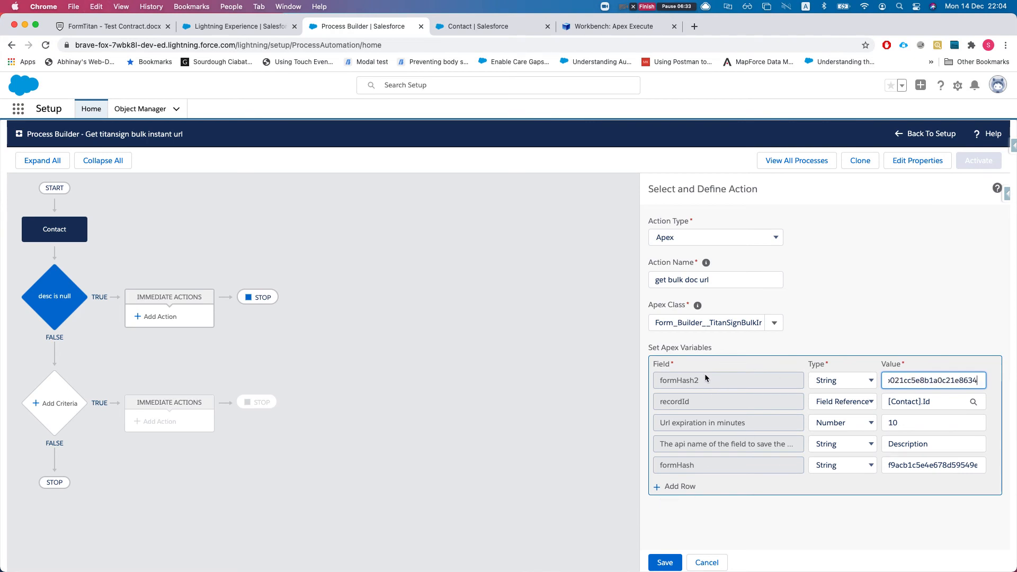
{"action": "left_click", "coordinate": [674, 485]}
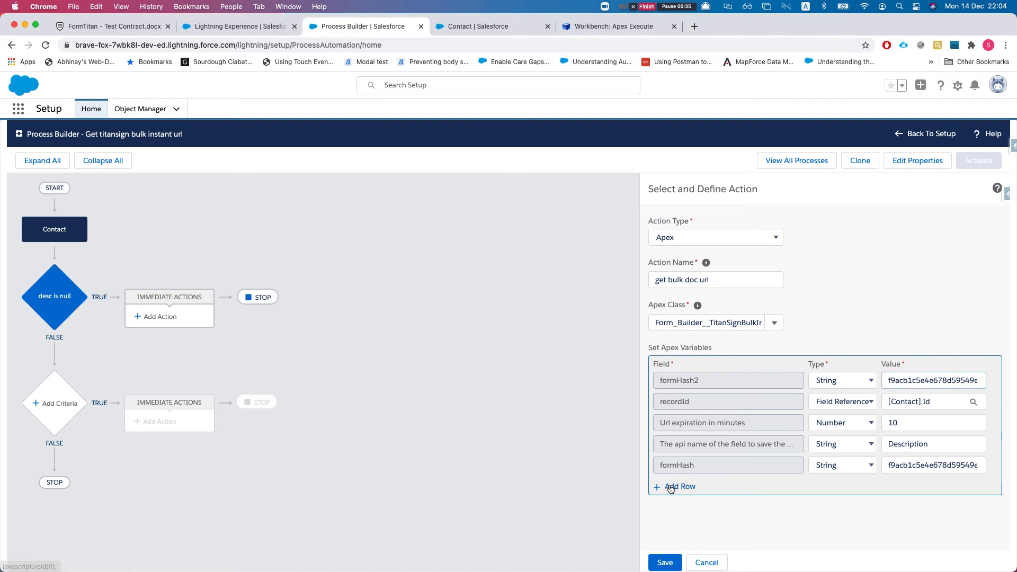
{"action": "left_click", "coordinate": [709, 490]}
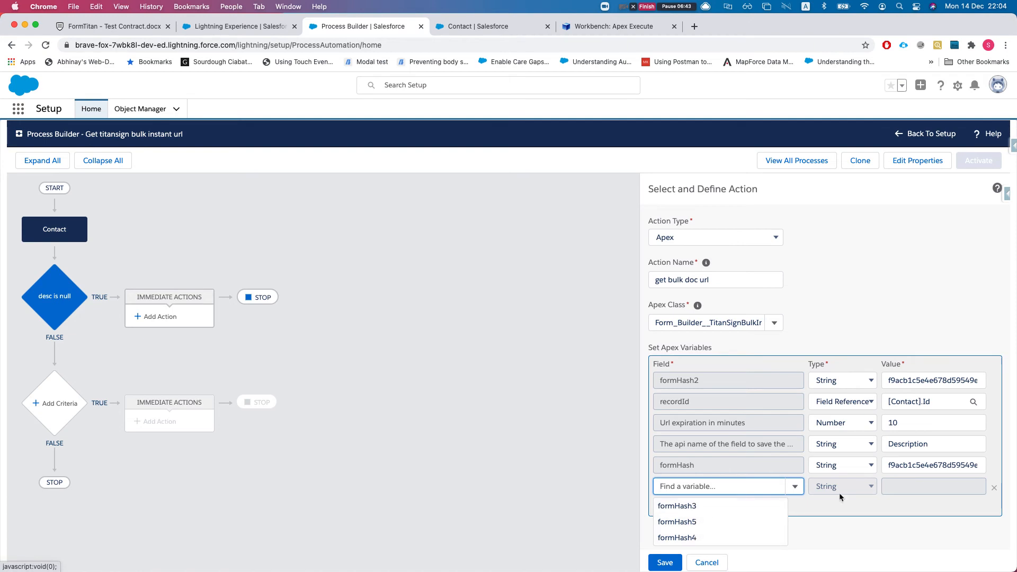
{"action": "left_click", "coordinate": [992, 489]}
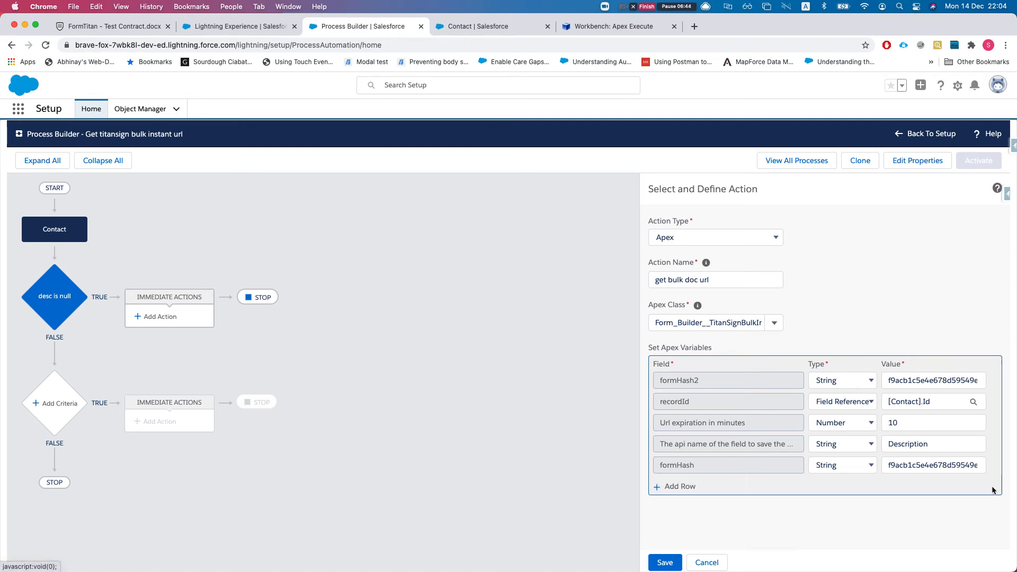
Save the get bulk doc url action and activate the process
{"action": "left_click", "coordinate": [665, 562]}
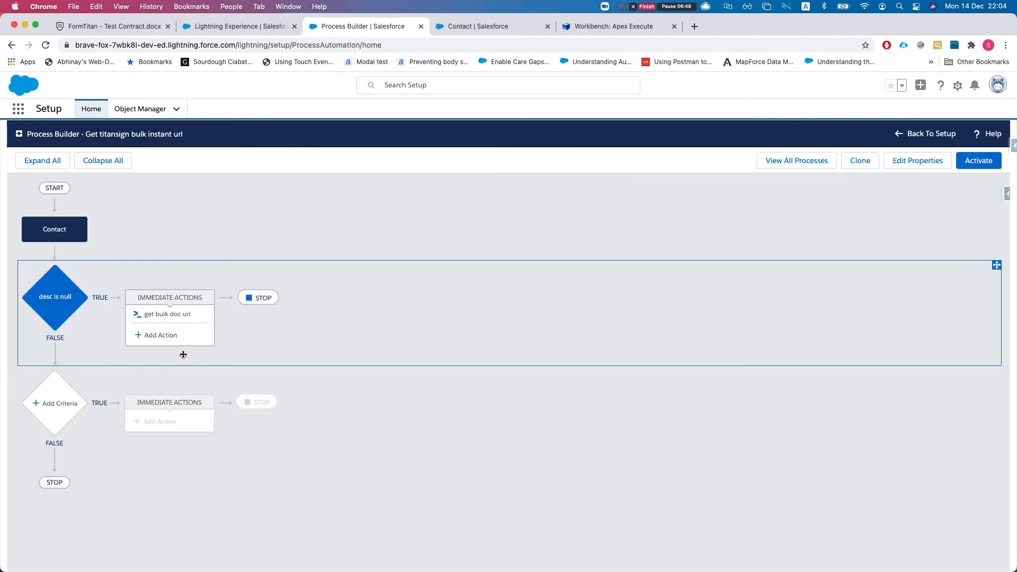
{"action": "left_click", "coordinate": [978, 161]}
{"action": "left_click", "coordinate": [647, 404]}
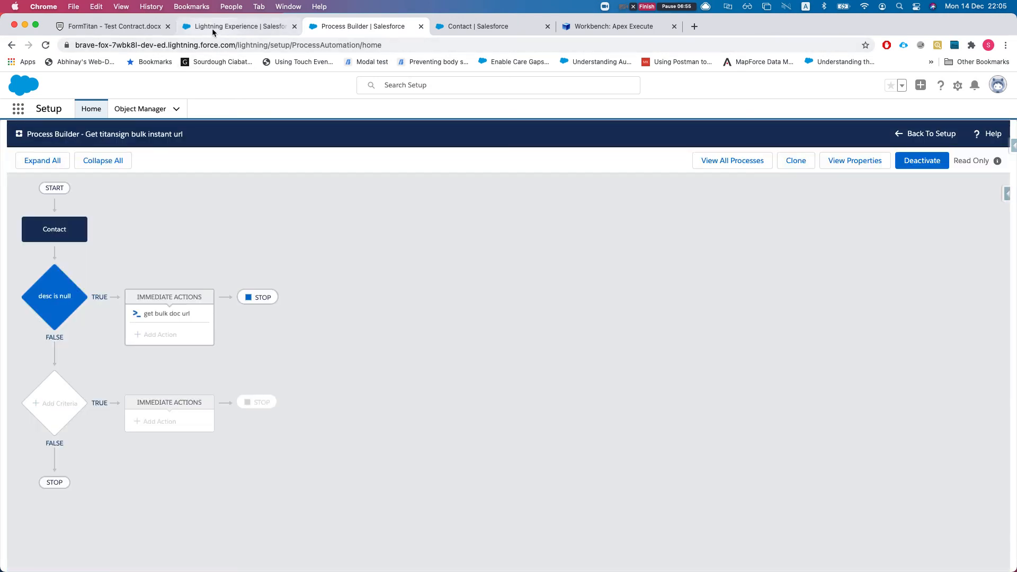
Change the contact's smartv field to 241421 and save it
{"action": "left_click", "coordinate": [212, 27]}
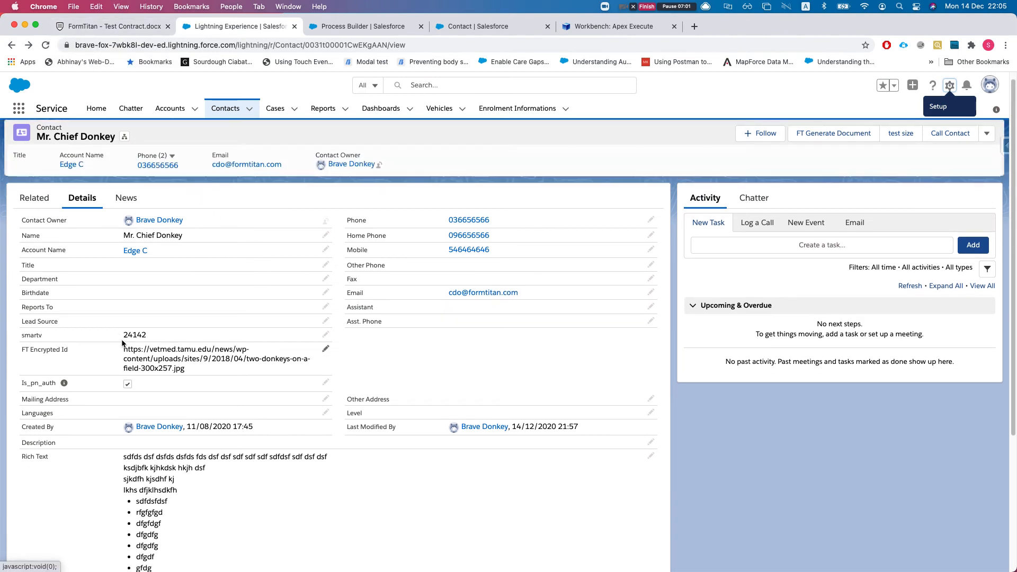
{"action": "double_click", "coordinate": [155, 339]}
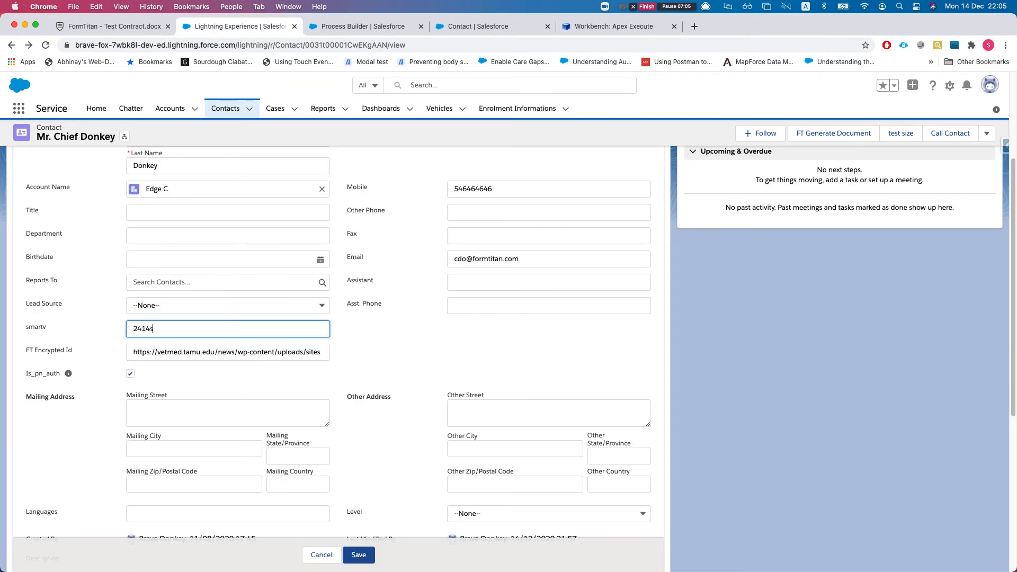
{"action": "key", "text": "BackSpace"}
{"action": "type", "text": "21"}
{"action": "left_click", "coordinate": [359, 555]}
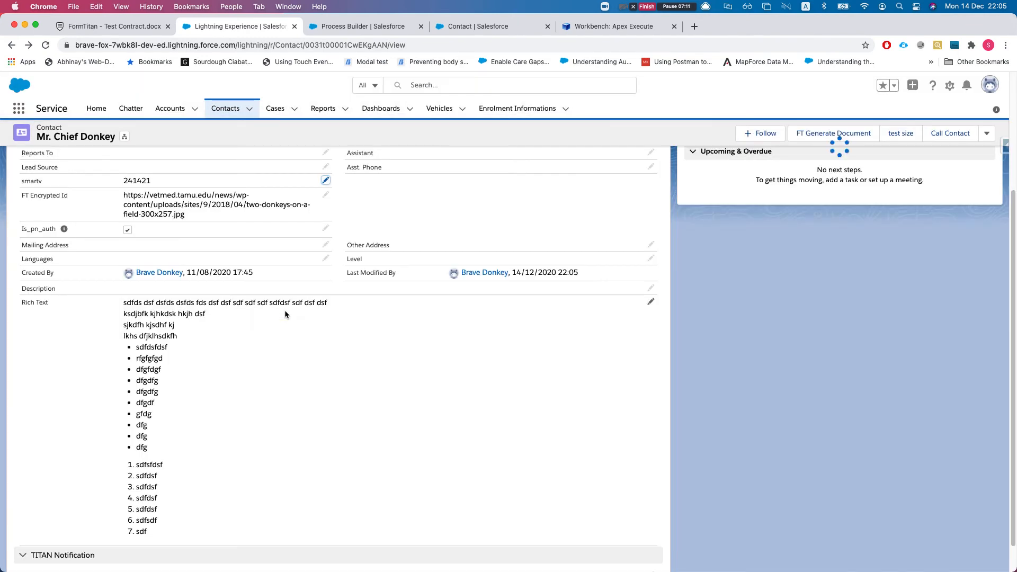
Reload the contact record and show its Details tab
{"action": "scroll", "coordinate": [250, 277], "scroll_direction": "up", "scroll_amount": 5}
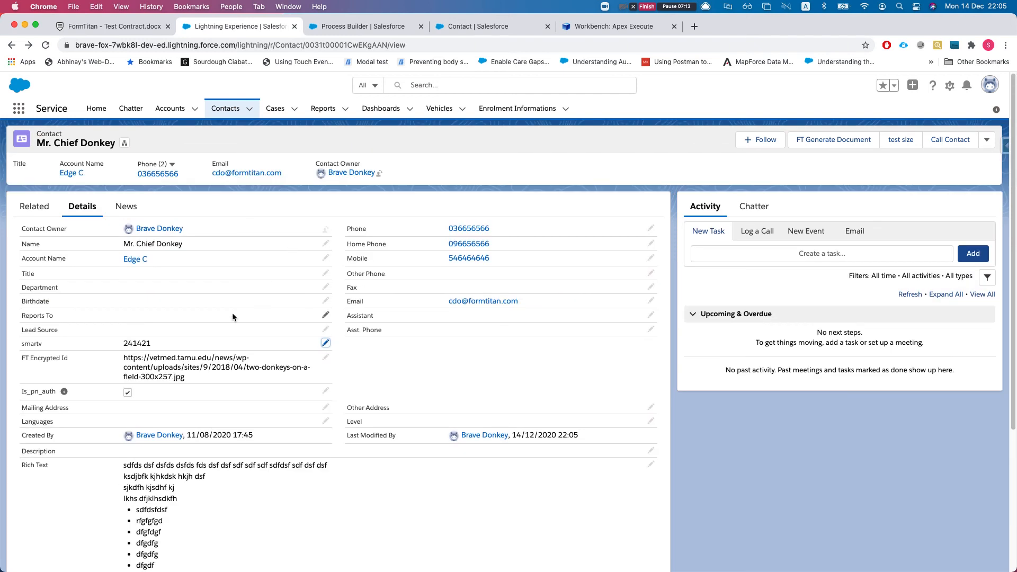
{"action": "scroll", "coordinate": [232, 317], "scroll_direction": "down", "scroll_amount": 2}
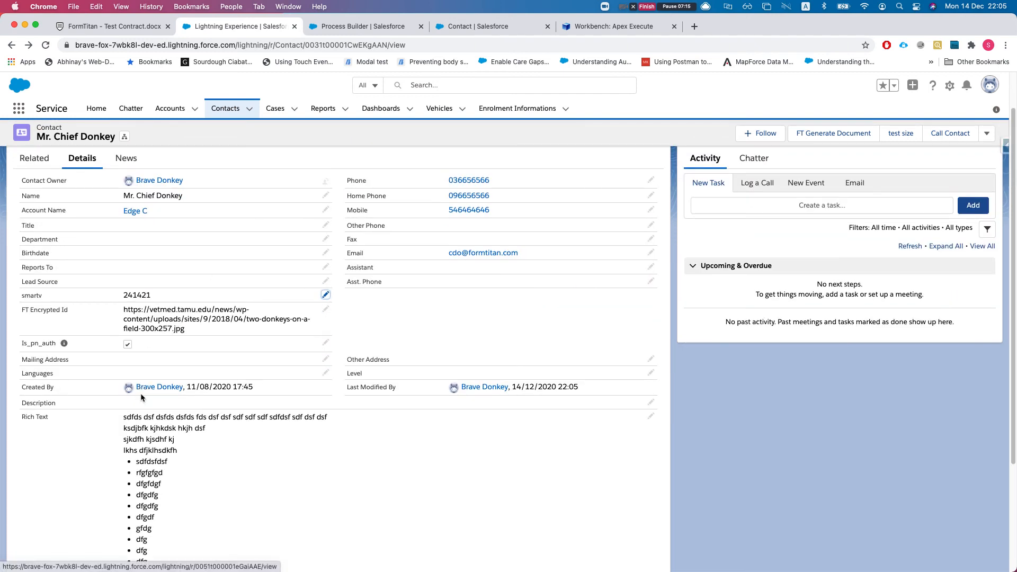
{"action": "key", "text": "super+r"}
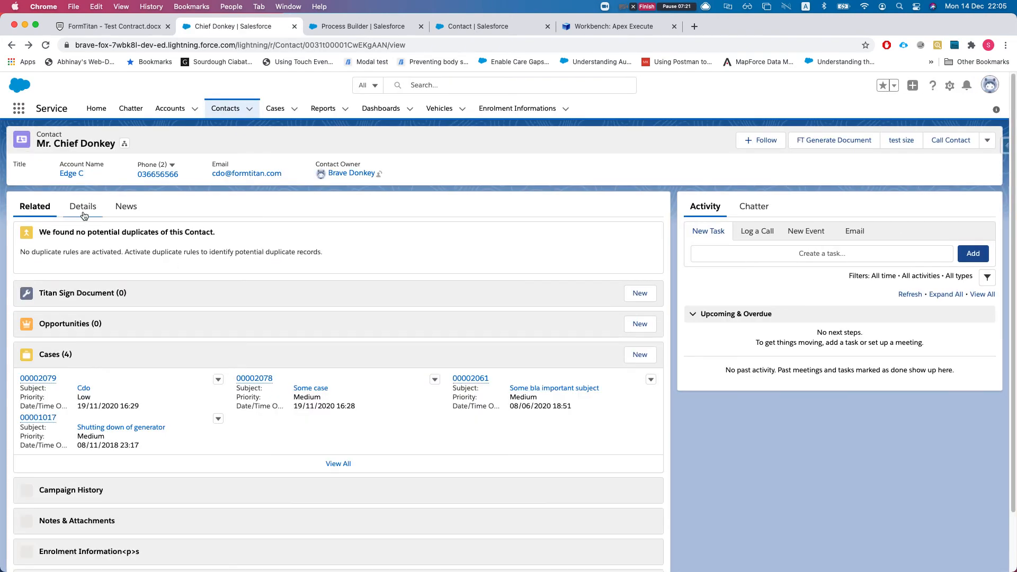
{"action": "left_click", "coordinate": [83, 209]}
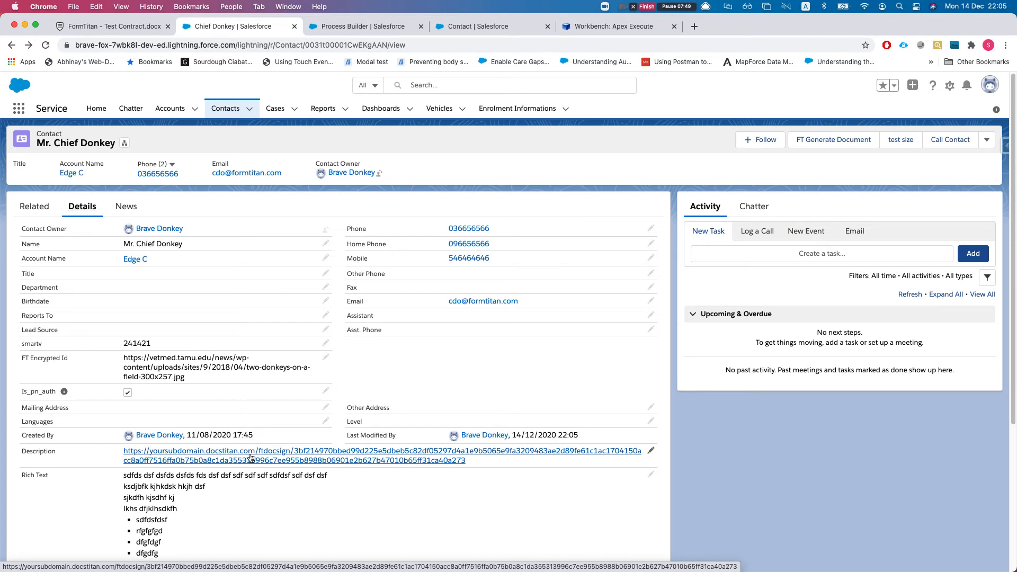
Open the docstitan bulk-signing URL from the contact's Description field in a new tab
{"action": "scroll", "coordinate": [250, 469], "scroll_direction": "down", "scroll_amount": 1}
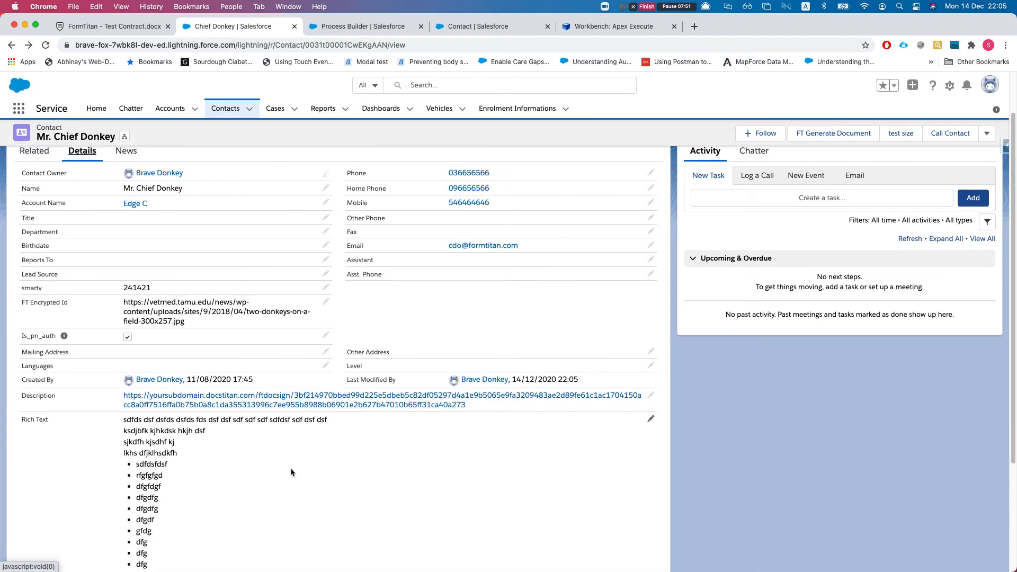
{"action": "scroll", "coordinate": [290, 468], "scroll_direction": "up", "scroll_amount": 1}
{"action": "left_click", "coordinate": [266, 459]}
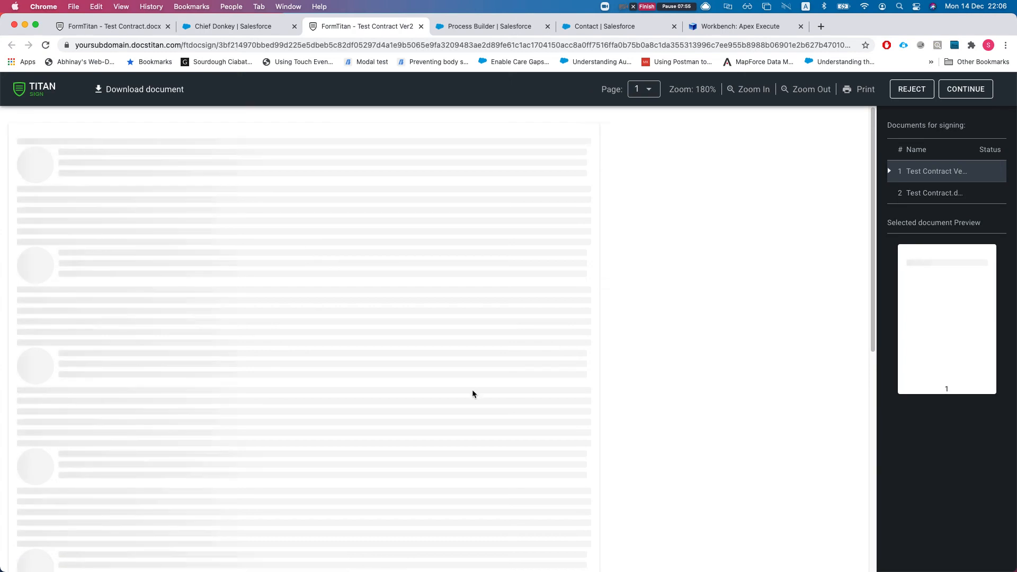
Fill Test Contract VER 2's two text fields with 'asdas' and 'asdsad'
{"action": "scroll", "coordinate": [249, 312], "scroll_direction": "down", "scroll_amount": 4}
{"action": "scroll", "coordinate": [437, 171], "scroll_direction": "up", "scroll_amount": 4}
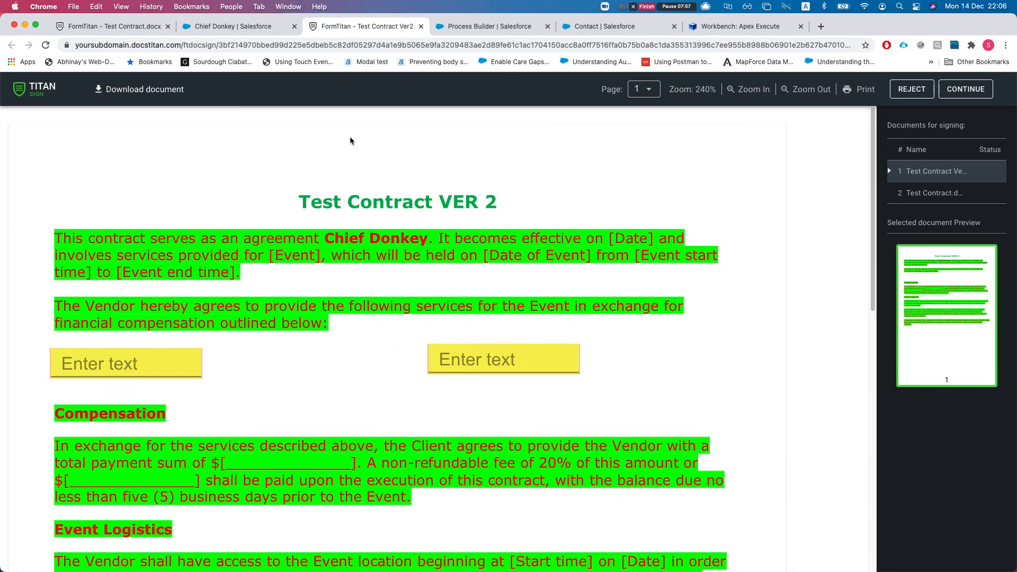
{"action": "left_click", "coordinate": [138, 363]}
{"action": "type", "text": "asdas"}
{"action": "key", "text": "Tab"}
{"action": "type", "text": "asdsad"}
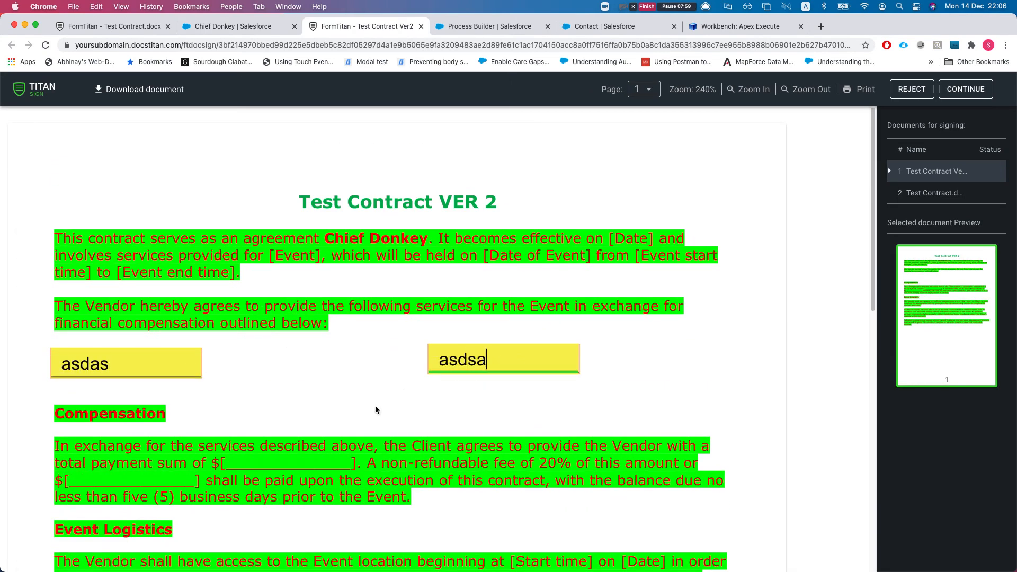
Sign the contract with a newly drawn signature, confirm it, and continue
{"action": "scroll", "coordinate": [374, 408], "scroll_direction": "down", "scroll_amount": 4}
{"action": "scroll", "coordinate": [374, 410], "scroll_direction": "down", "scroll_amount": 5}
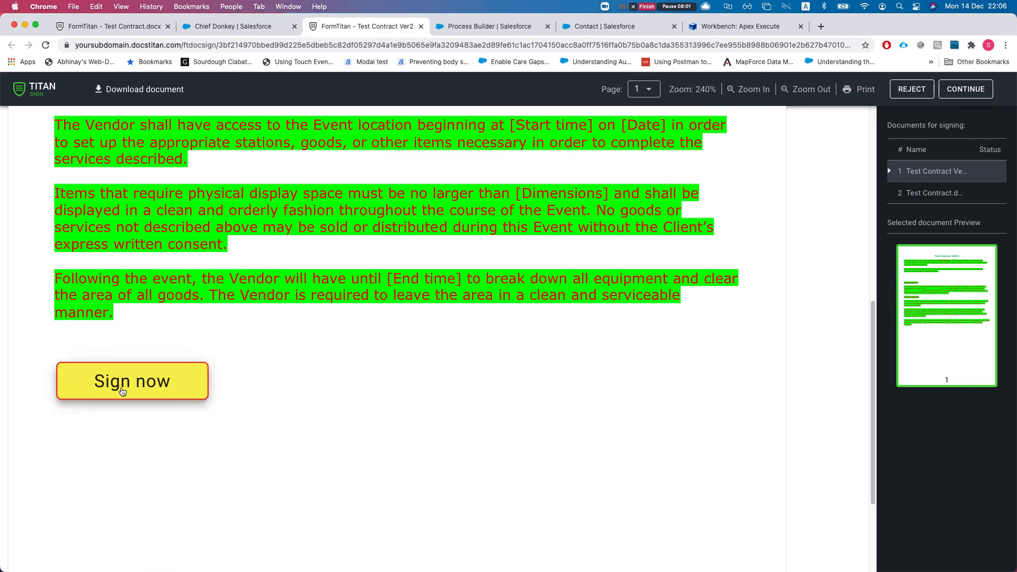
{"action": "left_click", "coordinate": [119, 390]}
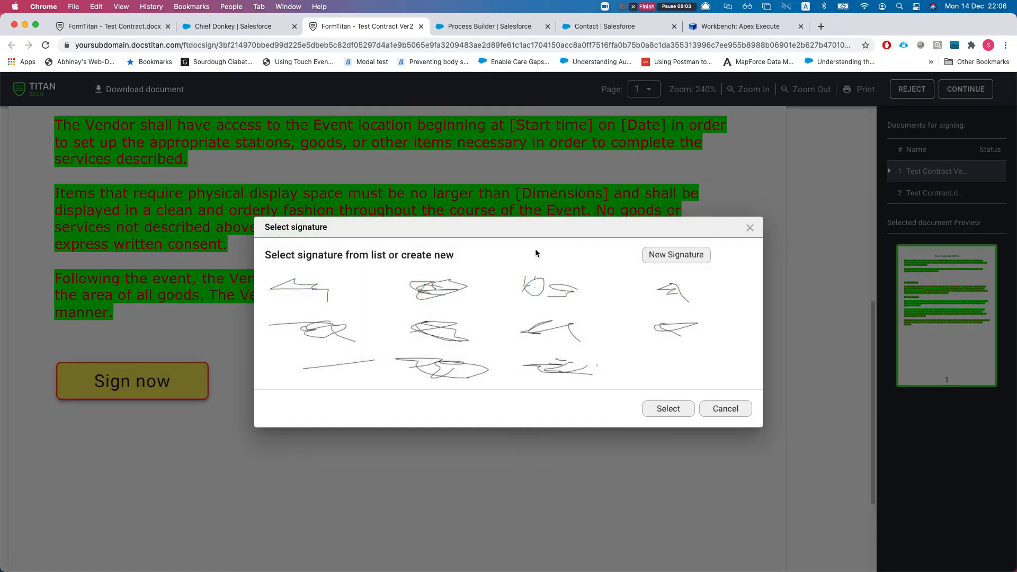
{"action": "left_click", "coordinate": [668, 256]}
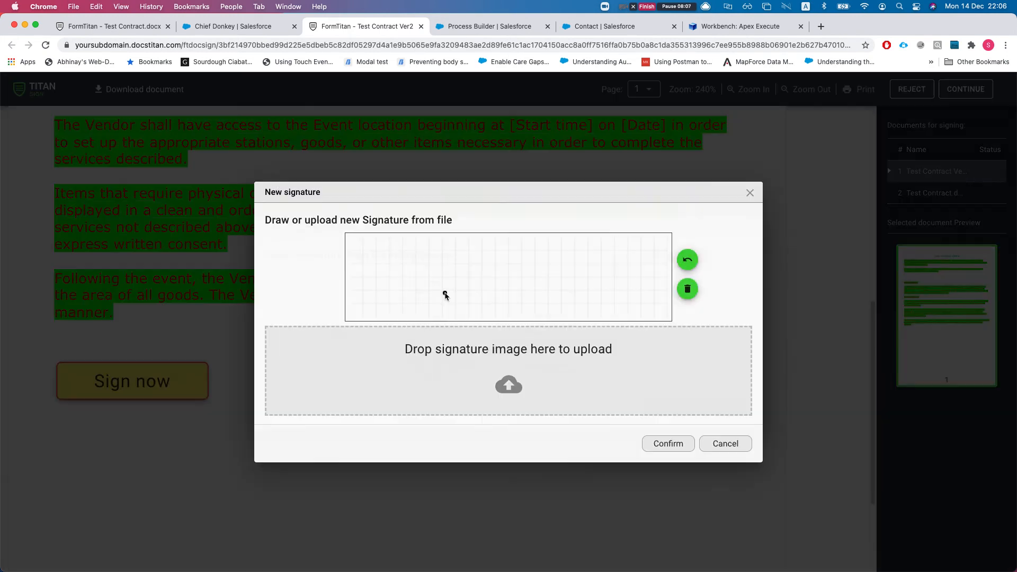
{"action": "left_click", "coordinate": [424, 276]}
{"action": "mouse_move", "coordinate": [556, 279]}
{"action": "left_mouse_down"}
{"action": "mouse_move", "coordinate": [476, 257]}
{"action": "mouse_move", "coordinate": [628, 304]}
{"action": "mouse_move", "coordinate": [456, 262]}
{"action": "mouse_move", "coordinate": [495, 317]}
{"action": "left_mouse_up"}
{"action": "left_click", "coordinate": [668, 443]}
{"action": "scroll", "coordinate": [569, 270], "scroll_direction": "up", "scroll_amount": 8}
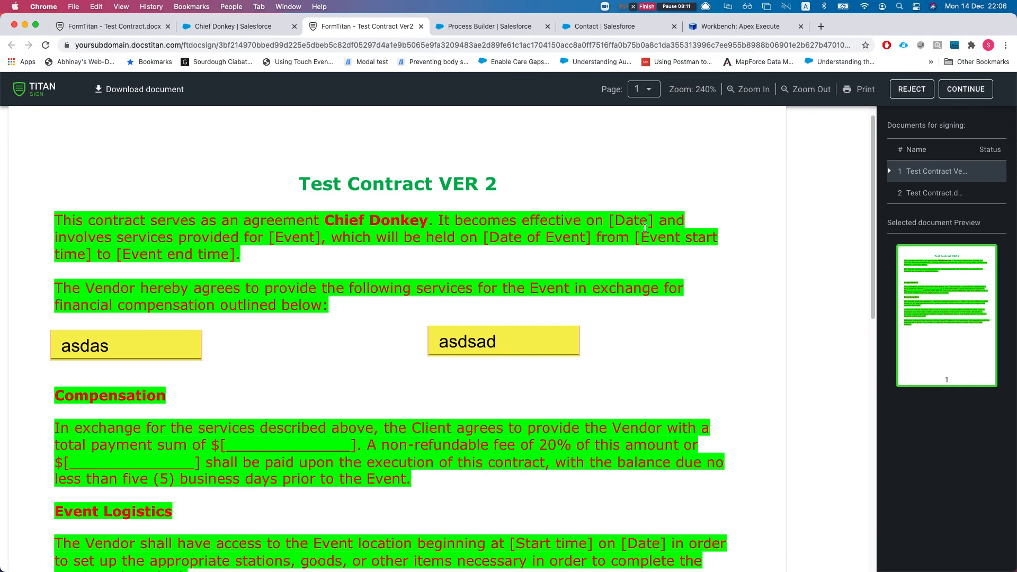
{"action": "left_click", "coordinate": [964, 89]}
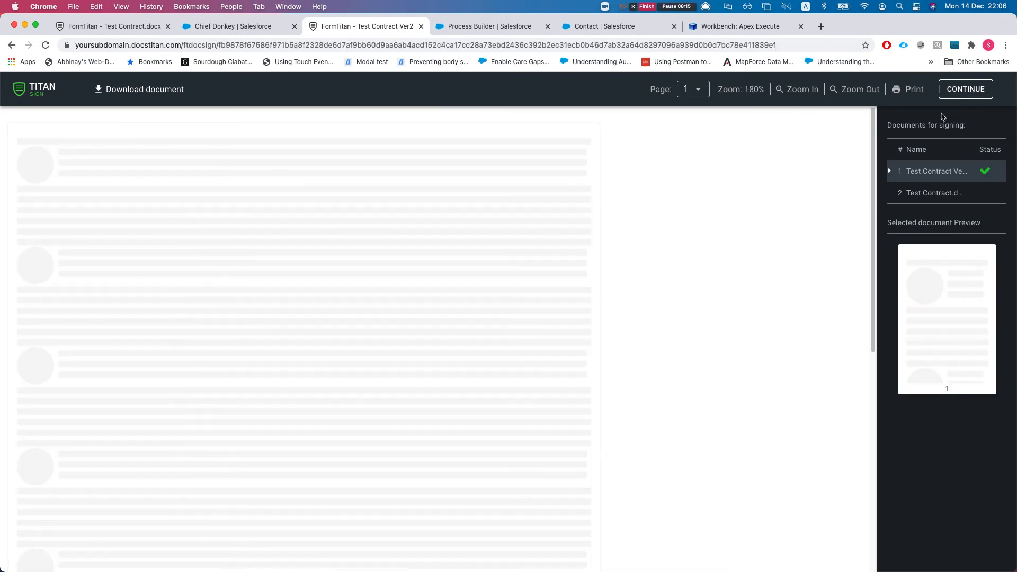
On the second contract, fill the two text fields with 'first' and 'ver'
{"action": "left_click", "coordinate": [959, 91]}
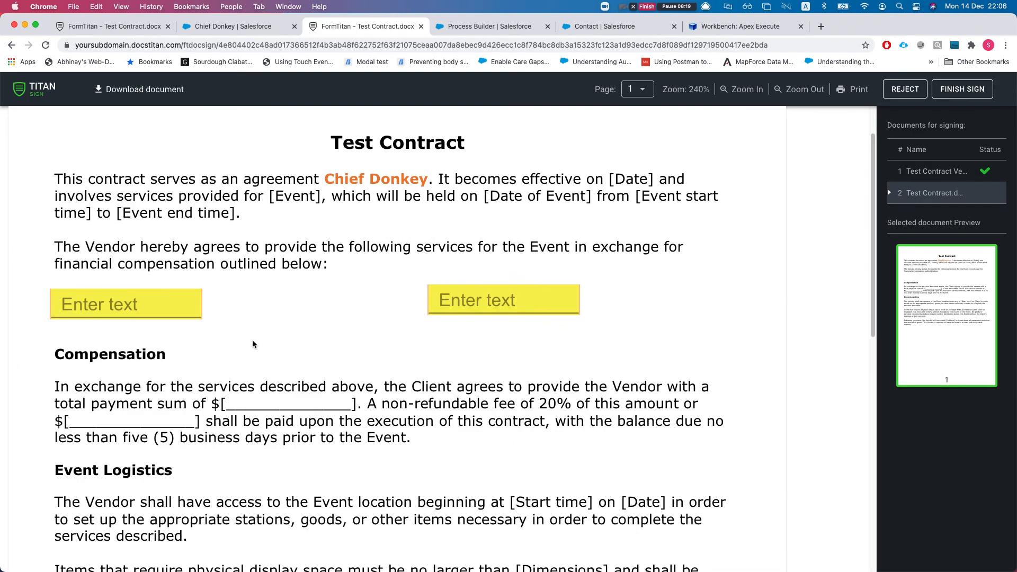
{"action": "left_click", "coordinate": [122, 360]}
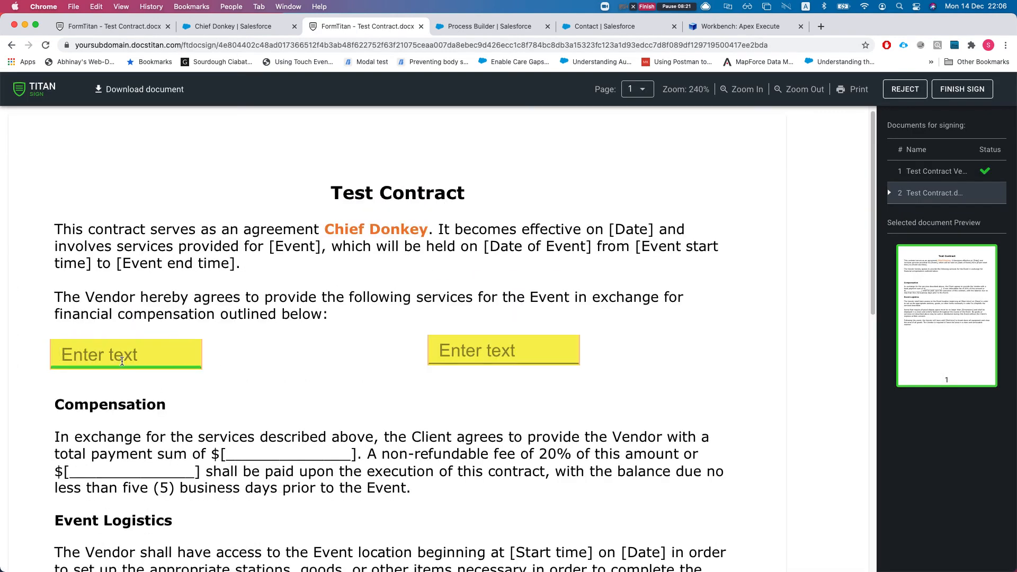
{"action": "type", "text": "sfdf"}
{"action": "key", "text": "Tab"}
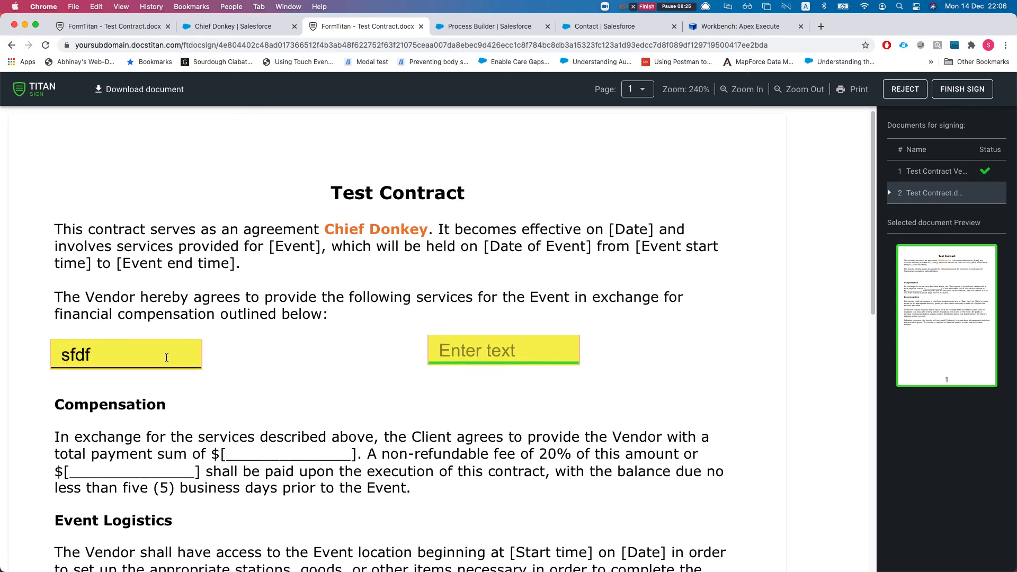
{"action": "double_click", "coordinate": [165, 357]}
{"action": "type", "text": "first"}
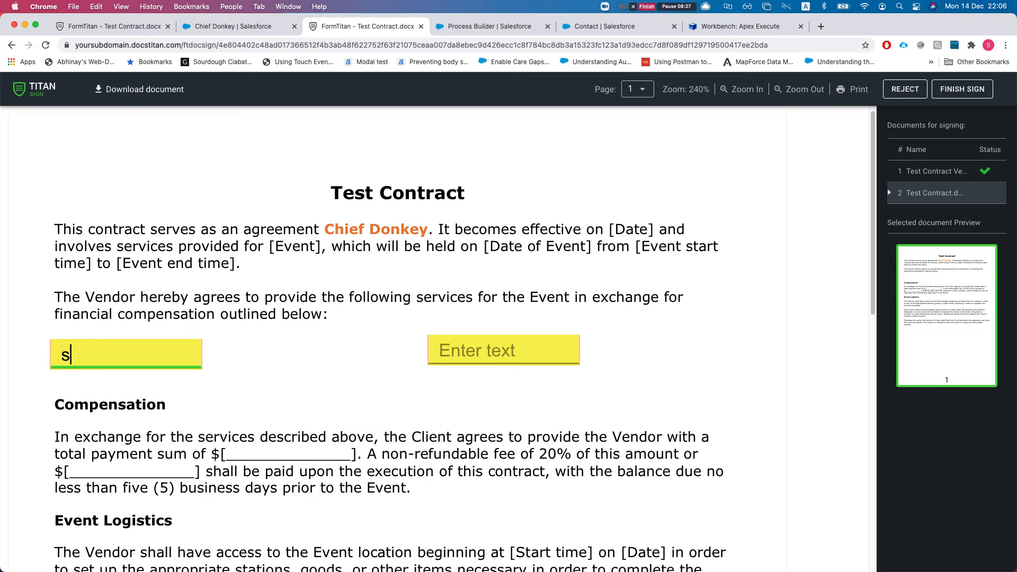
{"action": "key", "text": "Tab"}
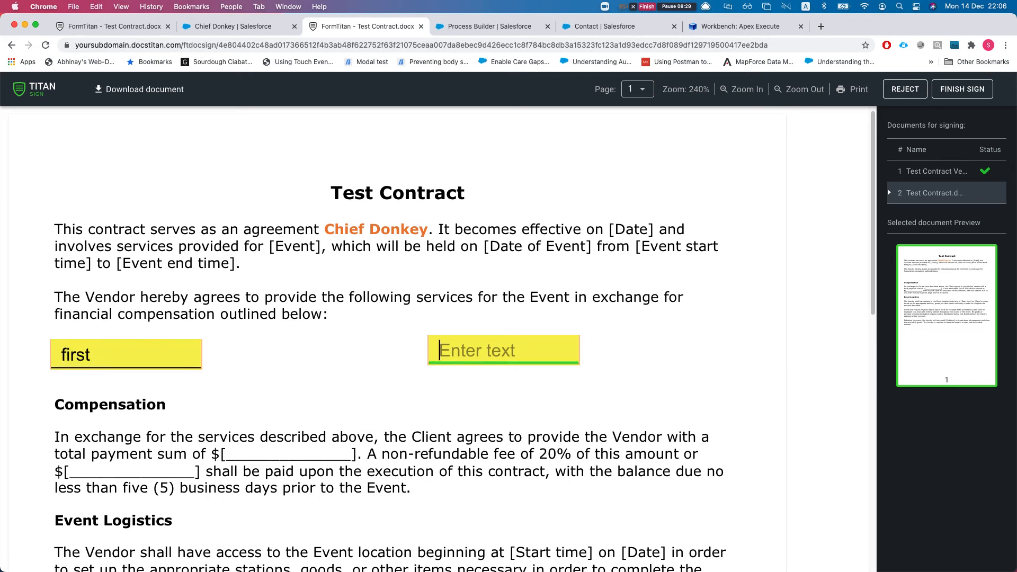
{"action": "type", "text": "ver"}
Sign Test Contract.docx with a new drawn signature, finish signing, and dismiss the completion message
{"action": "scroll", "coordinate": [189, 389], "scroll_direction": "down", "scroll_amount": 15}
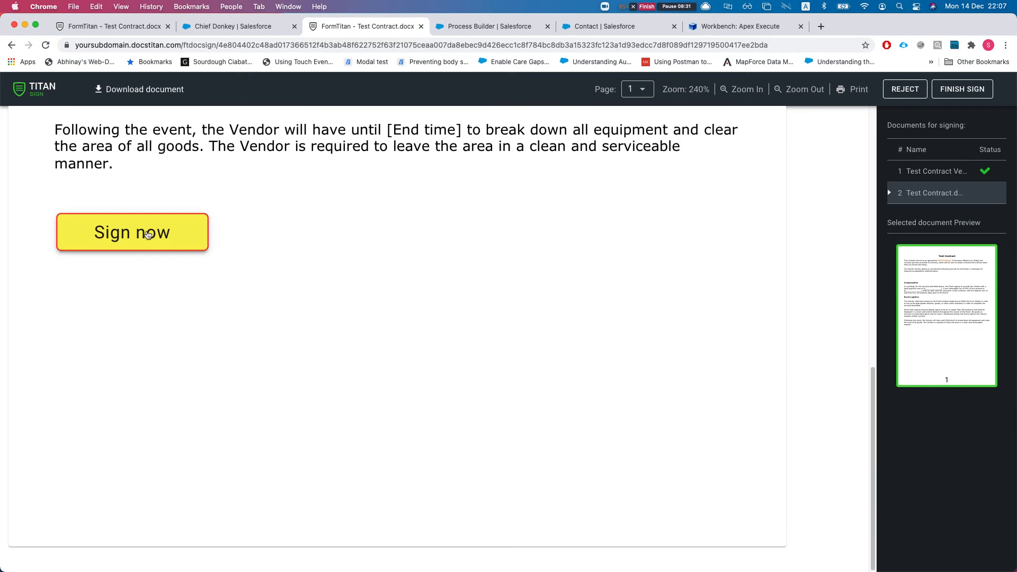
{"action": "left_click", "coordinate": [123, 240]}
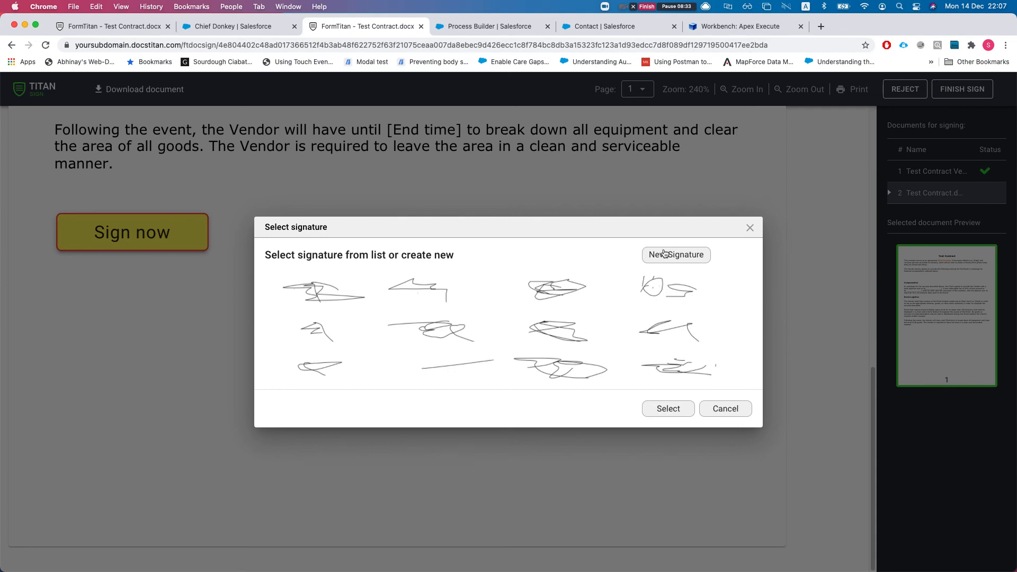
{"action": "left_click", "coordinate": [661, 253]}
{"action": "mouse_move", "coordinate": [492, 238]}
{"action": "left_mouse_down"}
{"action": "mouse_move", "coordinate": [500, 292]}
{"action": "mouse_move", "coordinate": [524, 263]}
{"action": "mouse_move", "coordinate": [379, 247]}
{"action": "mouse_move", "coordinate": [540, 316]}
{"action": "left_mouse_up"}
{"action": "left_click", "coordinate": [661, 445]}
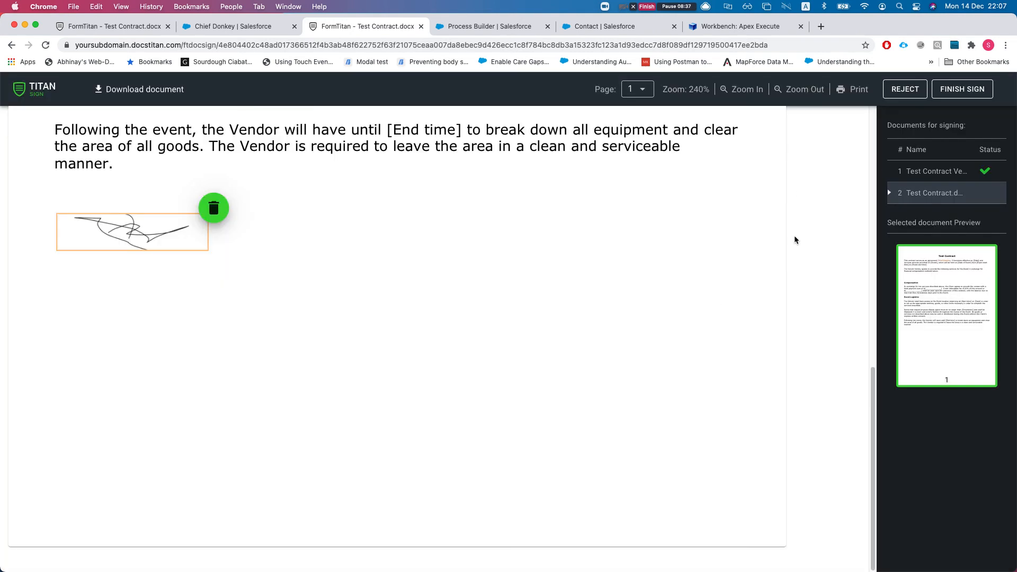
{"action": "scroll", "coordinate": [870, 189], "scroll_direction": "up", "scroll_amount": 5}
{"action": "left_click", "coordinate": [948, 94]}
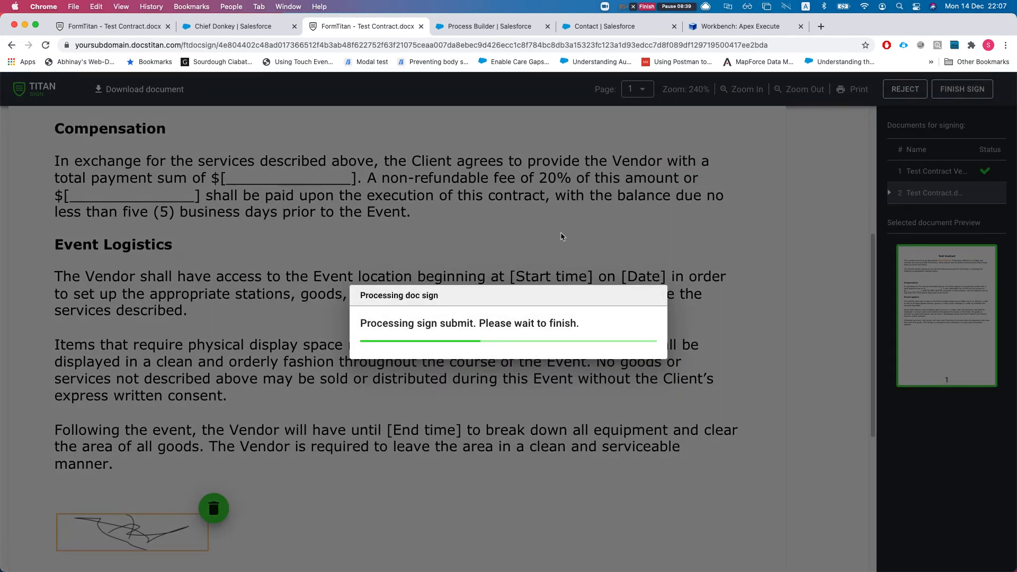
{"action": "left_click", "coordinate": [629, 359]}
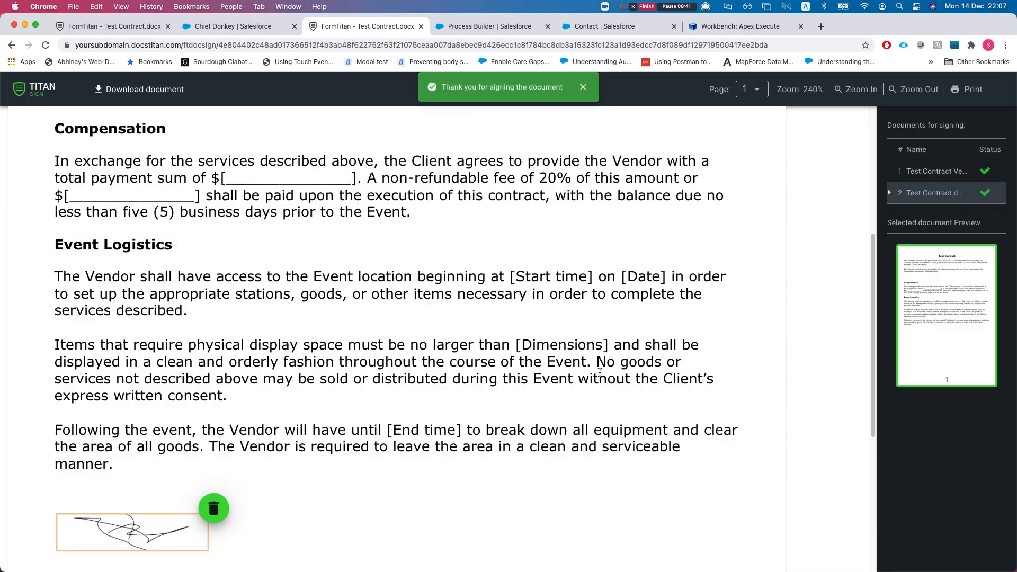
Return to the Salesforce contact tab and reload it
{"action": "left_click", "coordinate": [216, 26]}
{"action": "scroll", "coordinate": [293, 265], "scroll_direction": "down", "scroll_amount": 5}
{"action": "key", "text": "super+r"}
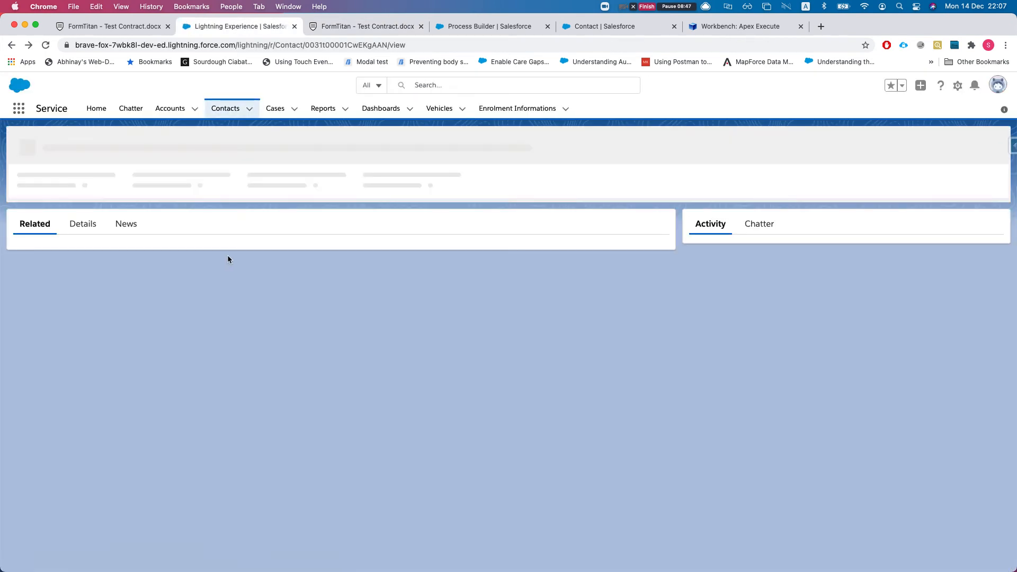
Inspect TSD-0000012's tracking record TST-000038, then go back to the contact
{"action": "scroll", "coordinate": [148, 402], "scroll_direction": "down", "scroll_amount": 3}
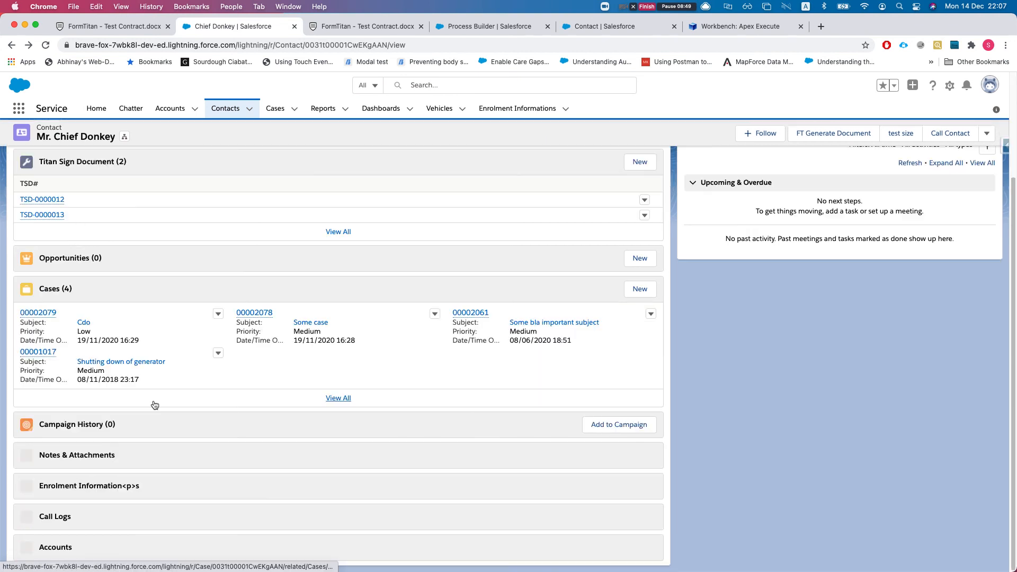
{"action": "scroll", "coordinate": [96, 402], "scroll_direction": "down", "scroll_amount": 3}
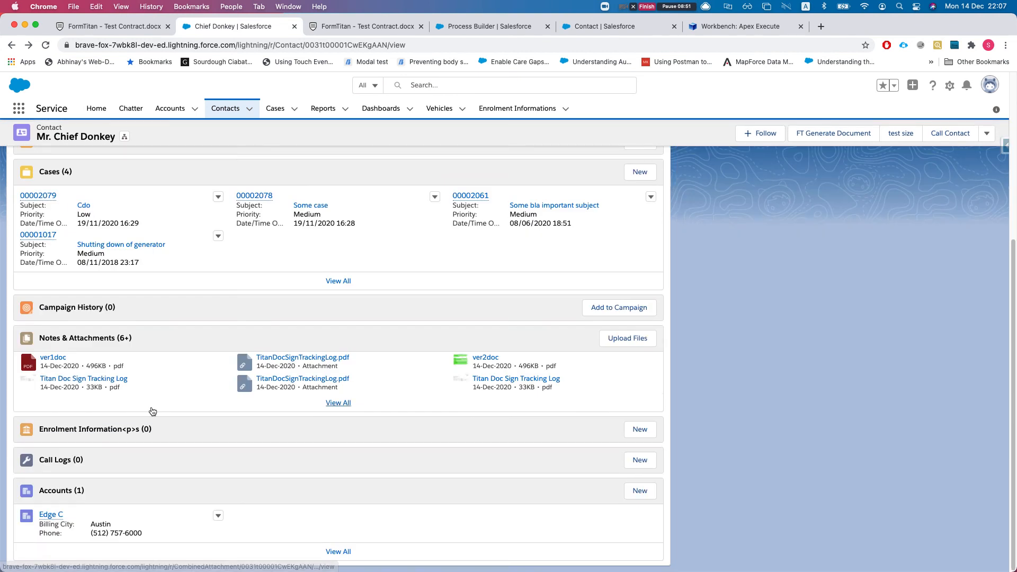
{"action": "scroll", "coordinate": [152, 412], "scroll_direction": "up", "scroll_amount": 5}
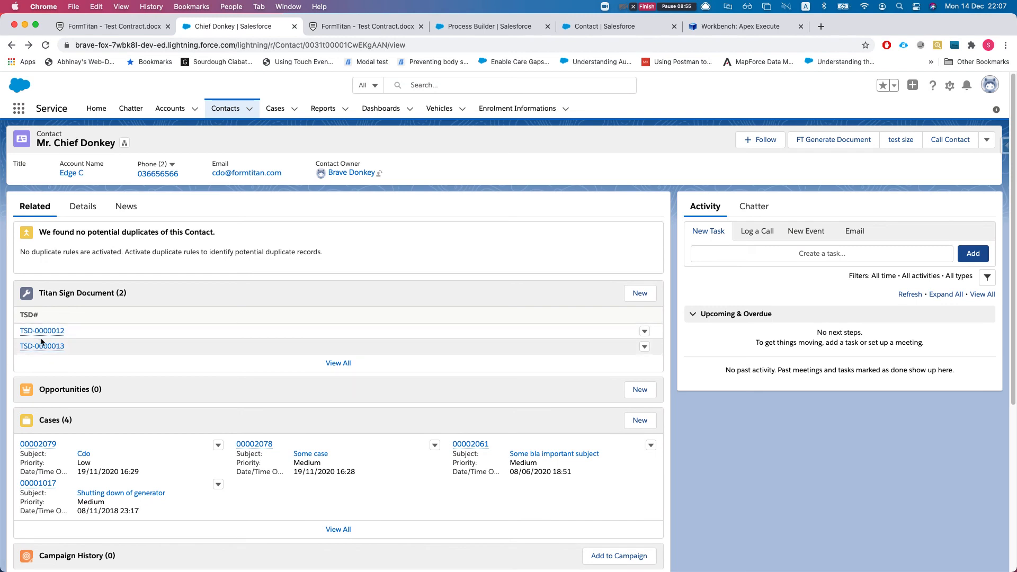
{"action": "left_click", "coordinate": [51, 332]}
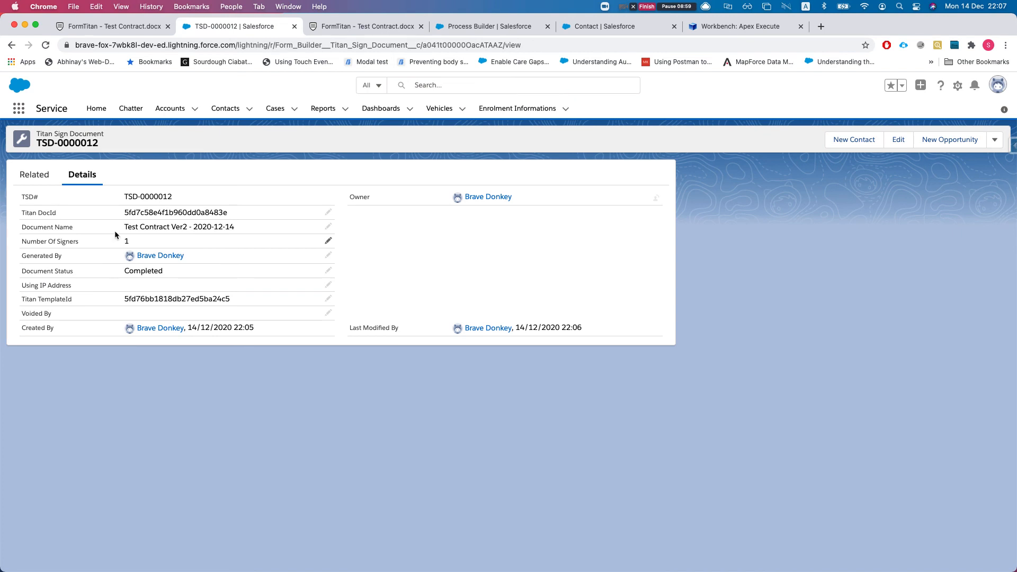
{"action": "left_click", "coordinate": [36, 178]}
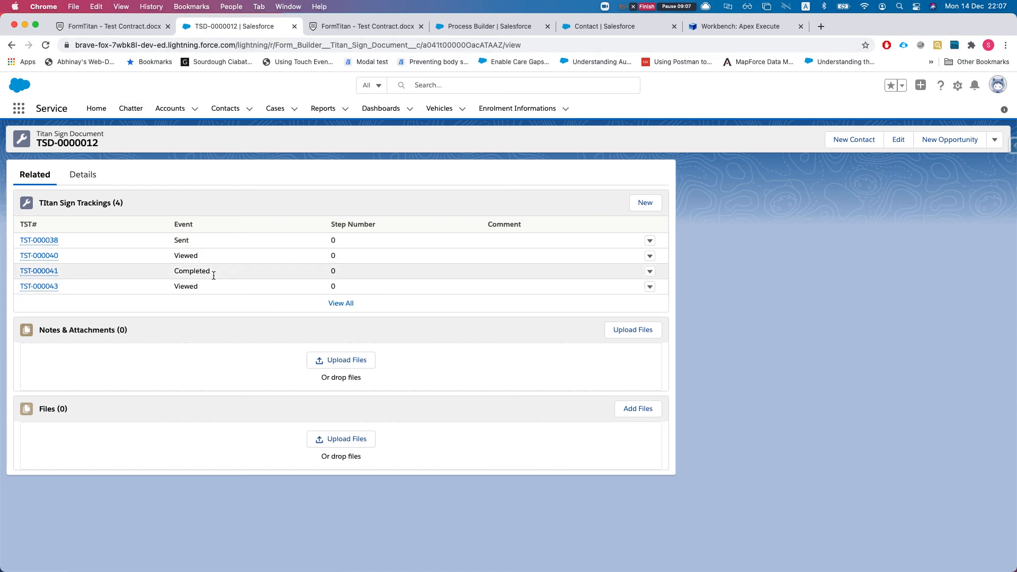
{"action": "left_click", "coordinate": [53, 240]}
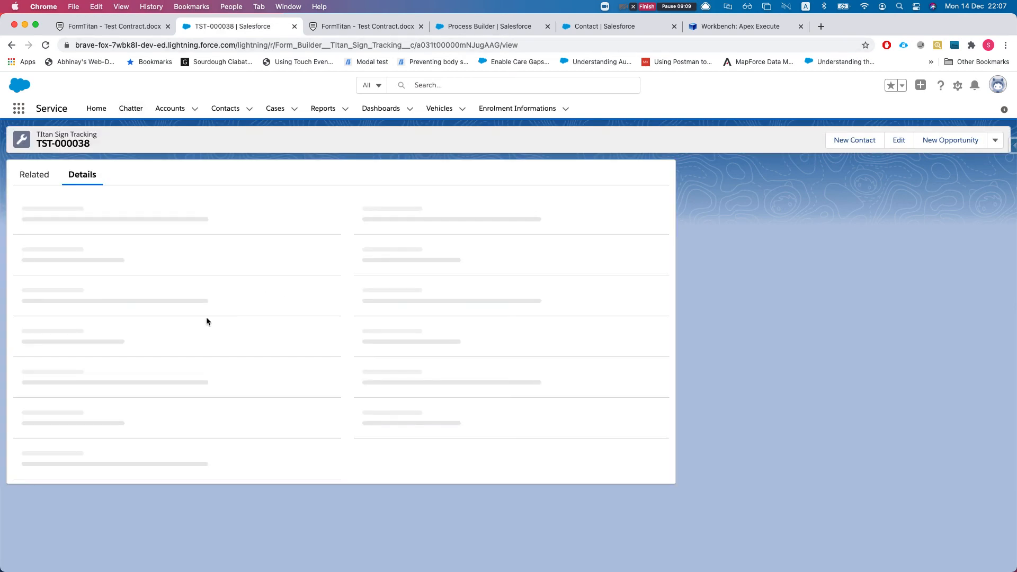
{"action": "key", "text": "super+Left"}
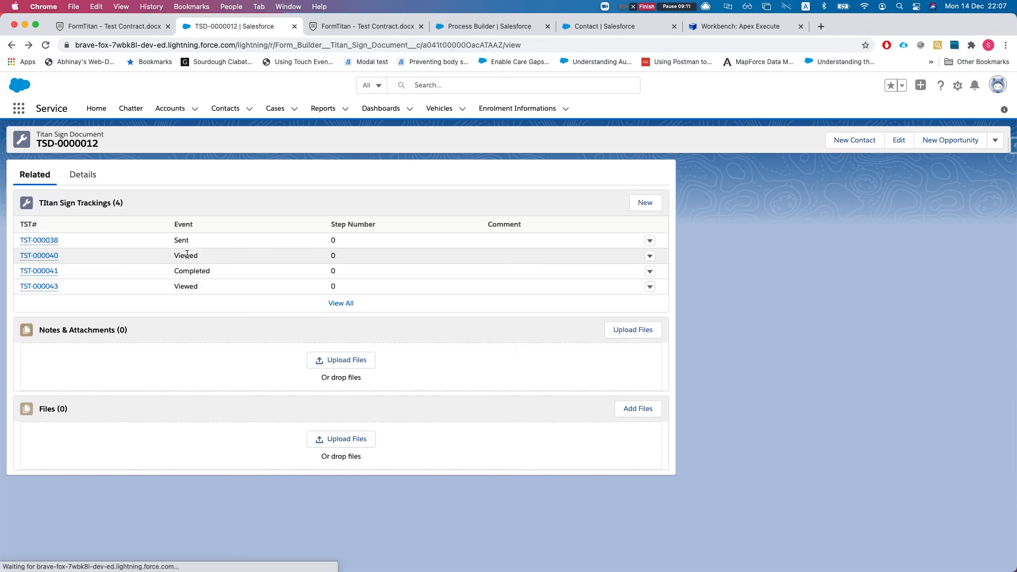
{"action": "key", "text": "super+Left"}
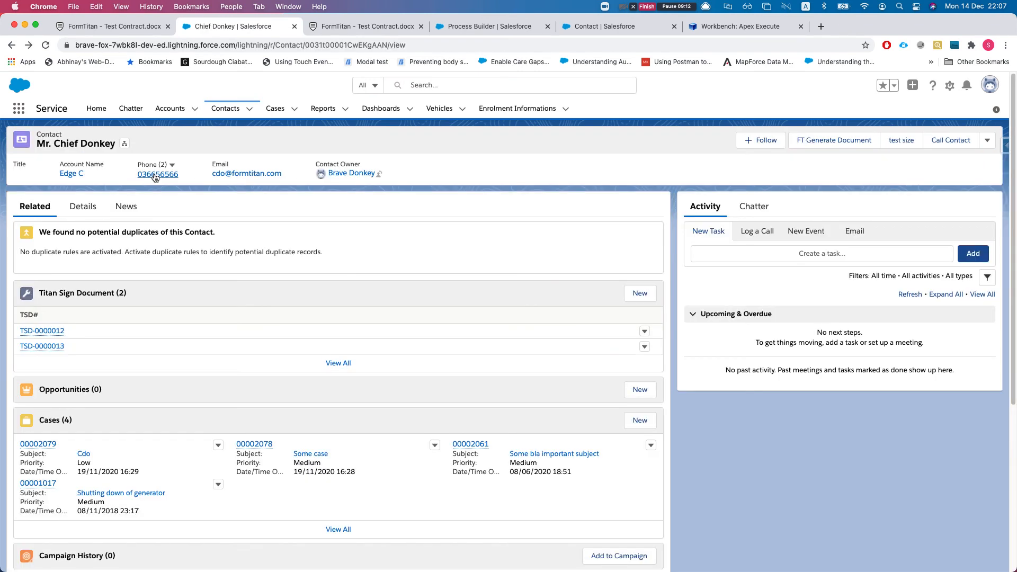
View TSD-0000013's related tracking events, then return to the contact and reload it
{"action": "left_click", "coordinate": [57, 345]}
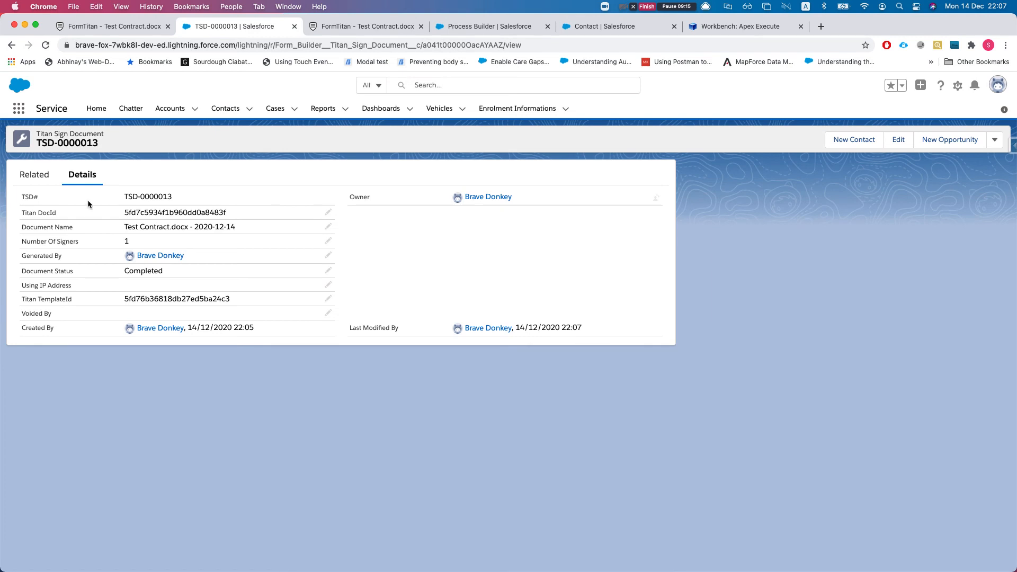
{"action": "left_click", "coordinate": [47, 174]}
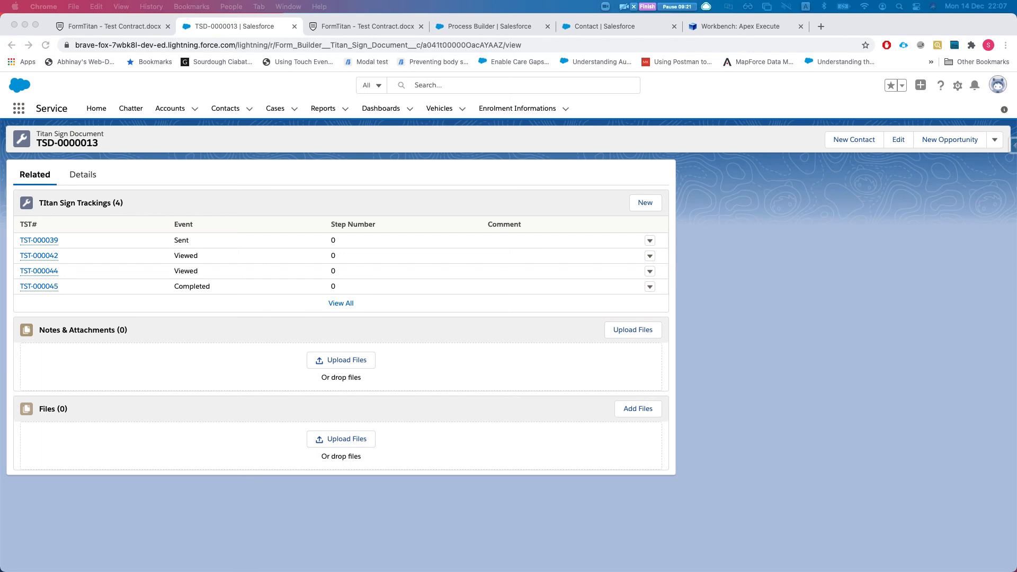
{"action": "left_click_drag", "start_coordinate": [0, 58], "coordinate": [0, 61]}
{"action": "left_click", "coordinate": [825, 276]}
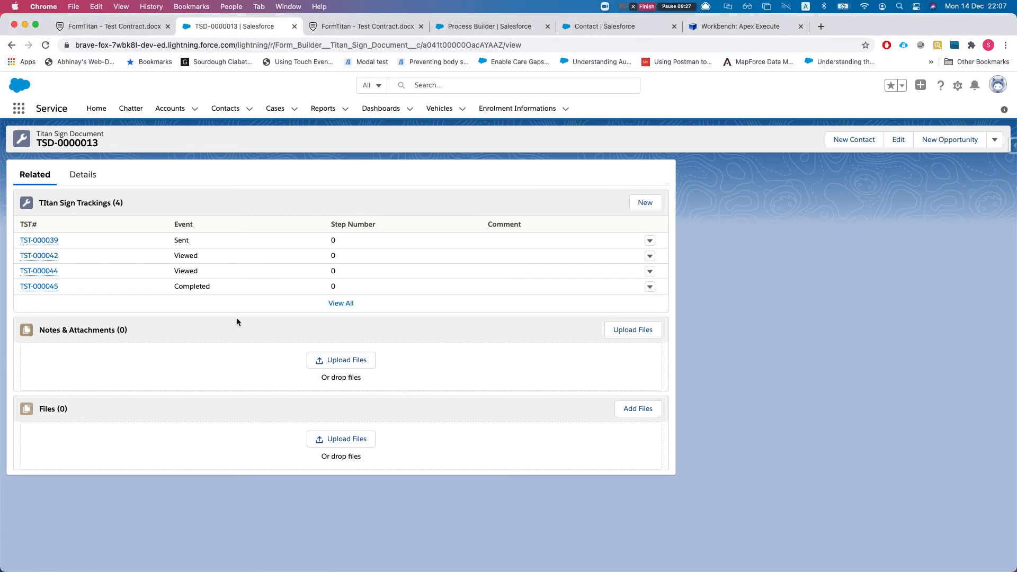
{"action": "key", "text": "super+Left"}
{"action": "scroll", "coordinate": [270, 373], "scroll_direction": "down", "scroll_amount": 4}
{"action": "key", "text": "super+r"}
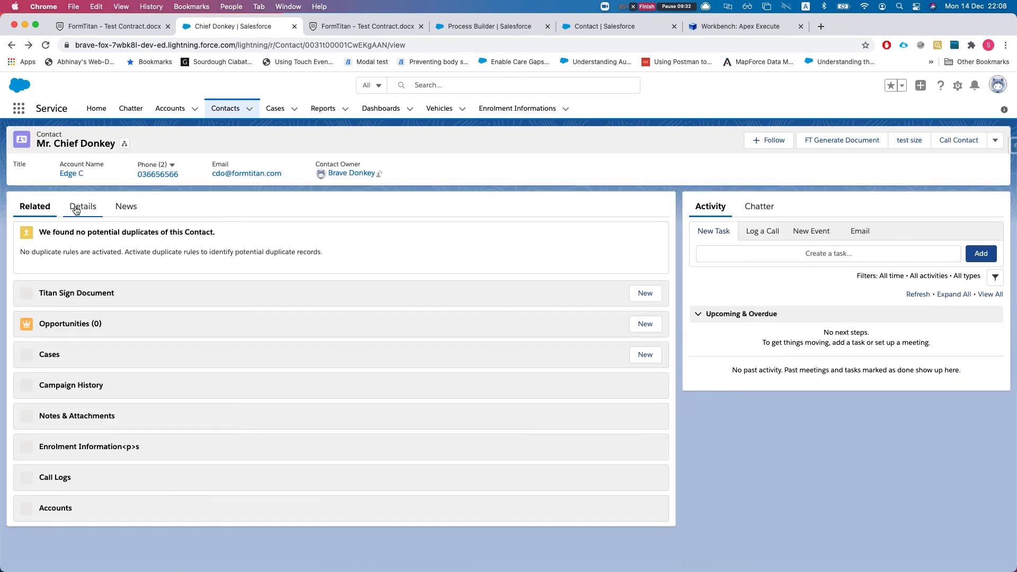
Open the contact's TitanDocSignTrackingLog.pdf attachment from Related, review it, and close it
{"action": "left_click", "coordinate": [82, 206]}
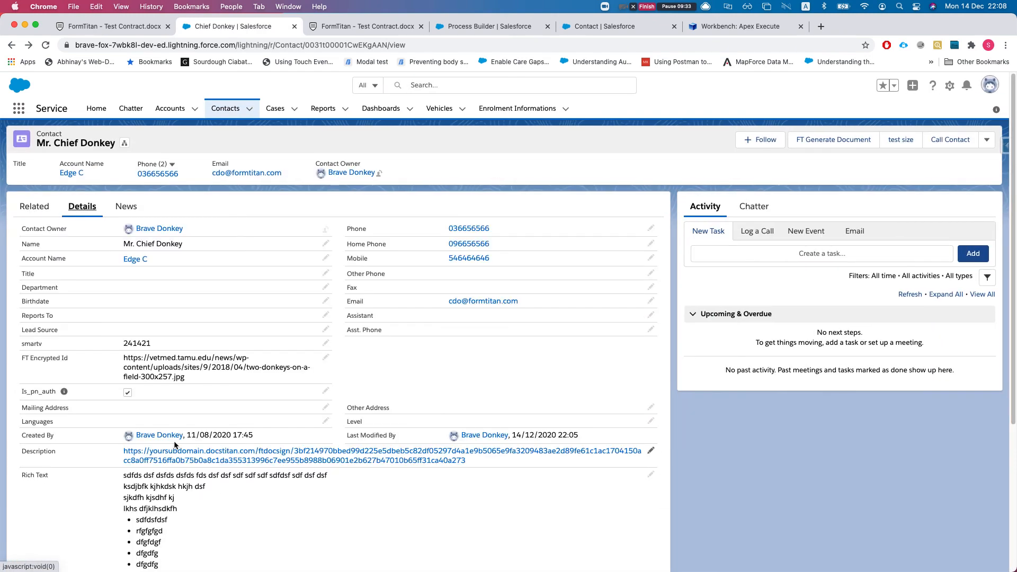
{"action": "left_click", "coordinate": [34, 207]}
{"action": "scroll", "coordinate": [159, 477], "scroll_direction": "down", "scroll_amount": 1}
{"action": "scroll", "coordinate": [214, 455], "scroll_direction": "down", "scroll_amount": 5}
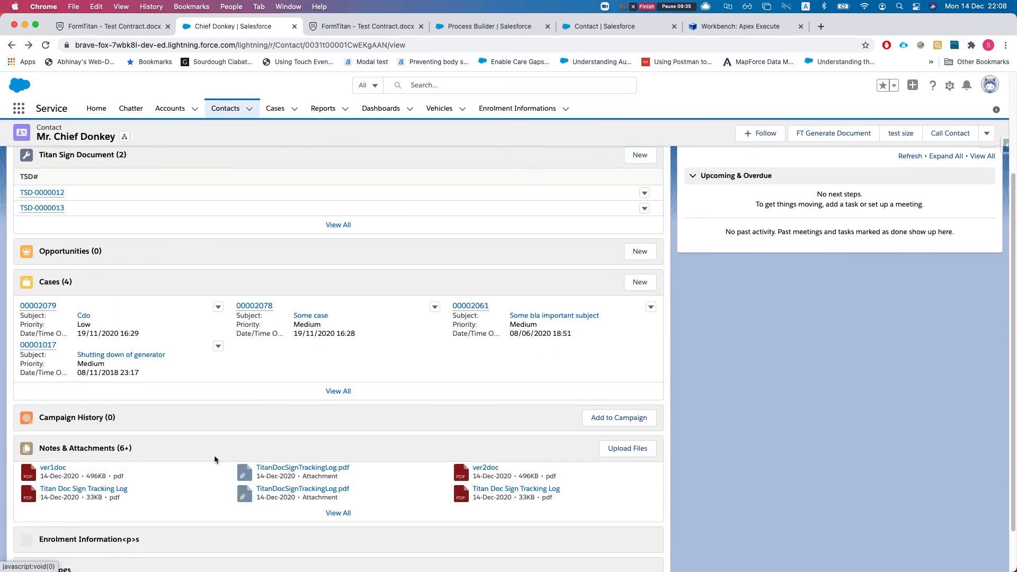
{"action": "scroll", "coordinate": [214, 456], "scroll_direction": "up", "scroll_amount": 2}
{"action": "scroll", "coordinate": [225, 448], "scroll_direction": "down", "scroll_amount": 1}
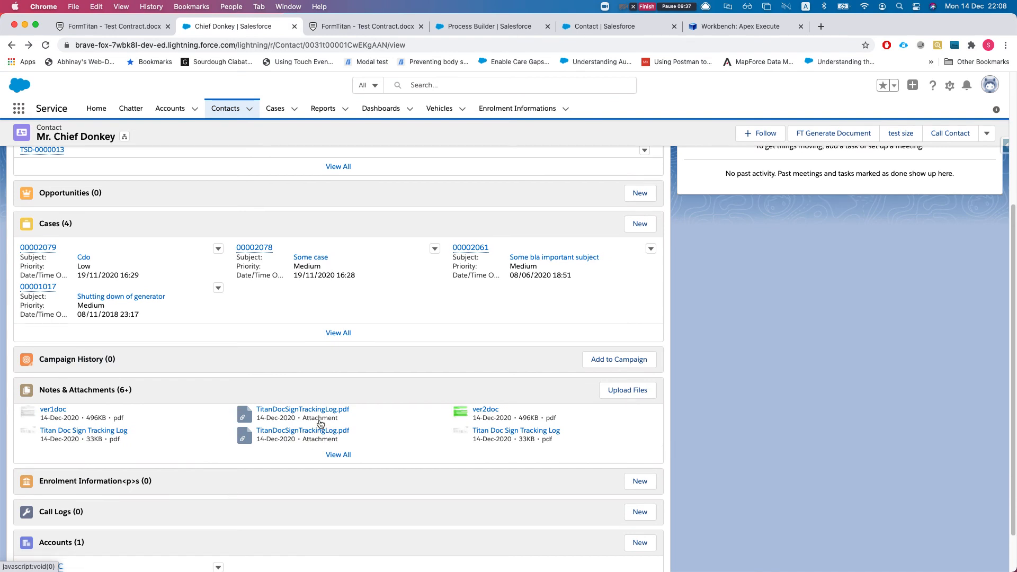
{"action": "left_click", "coordinate": [320, 411]}
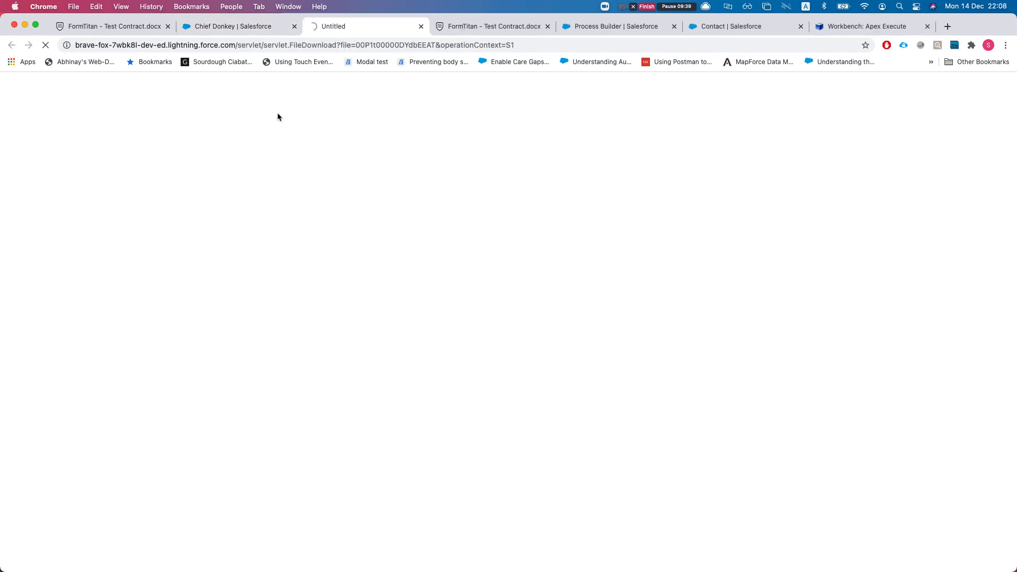
{"action": "scroll", "coordinate": [420, 284], "scroll_direction": "down", "scroll_amount": 3}
{"action": "scroll", "coordinate": [578, 262], "scroll_direction": "up", "scroll_amount": 3}
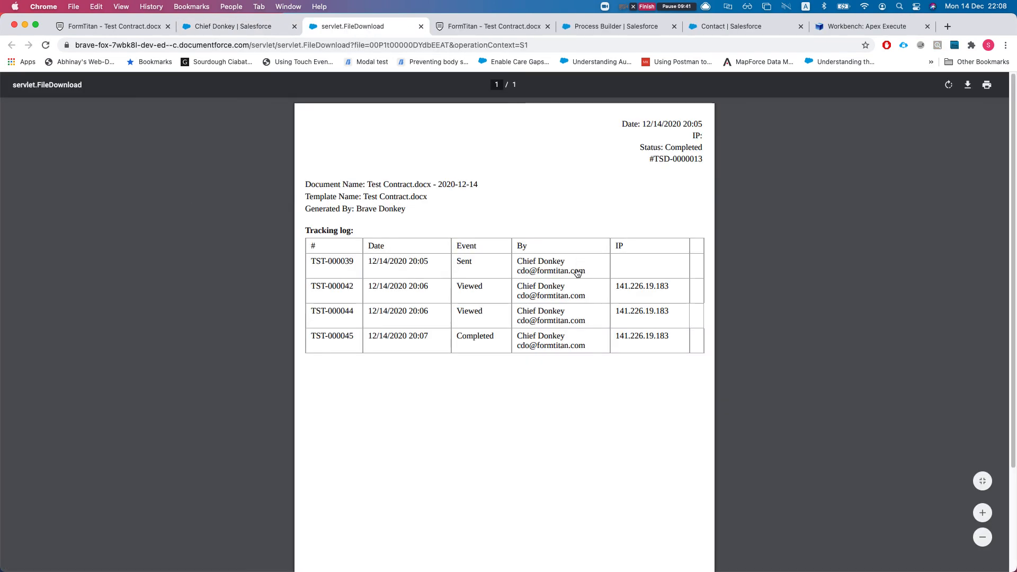
{"action": "middle_click", "coordinate": [364, 26]}
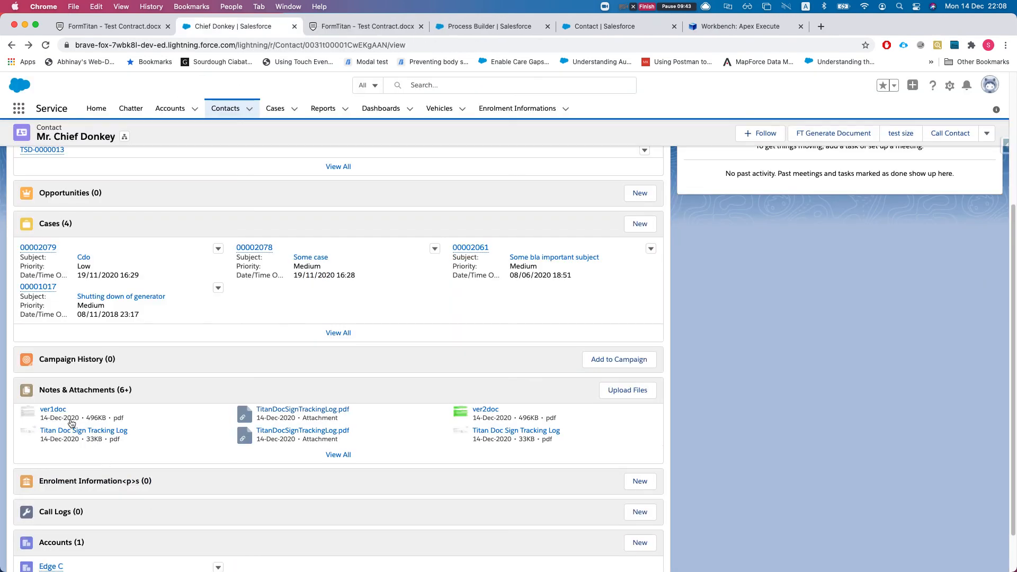
Preview the signed ver1doc and ver2doc contract PDFs
{"action": "left_click", "coordinate": [53, 409]}
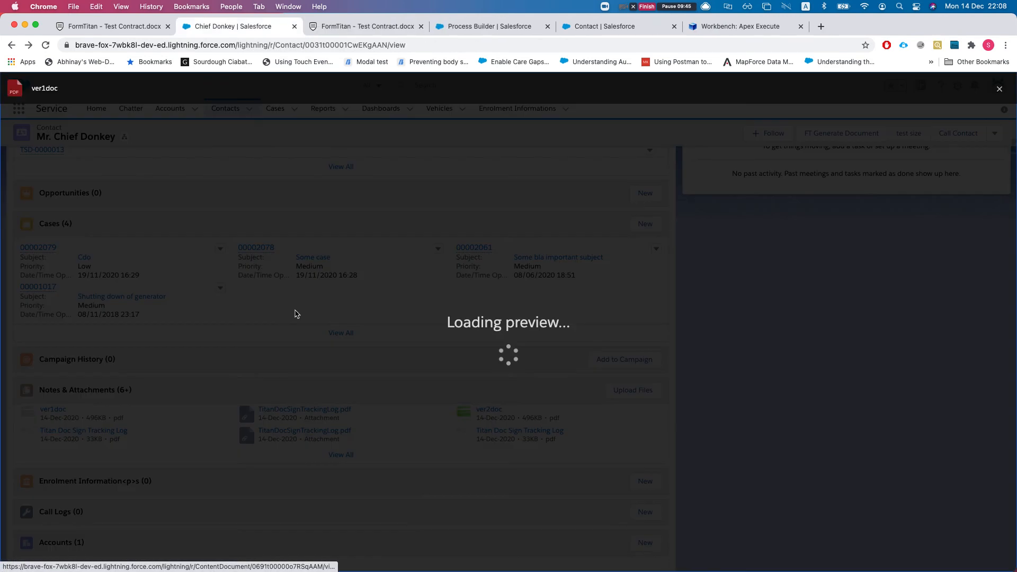
{"action": "scroll", "coordinate": [344, 323], "scroll_direction": "down", "scroll_amount": 2}
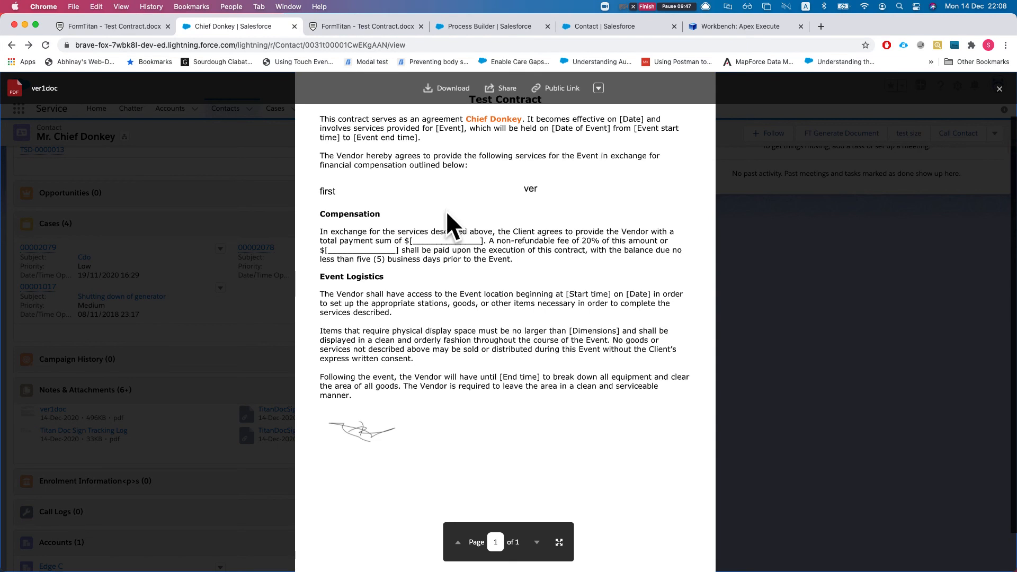
{"action": "scroll", "coordinate": [449, 328], "scroll_direction": "up", "scroll_amount": 2}
{"action": "left_click", "coordinate": [838, 313]}
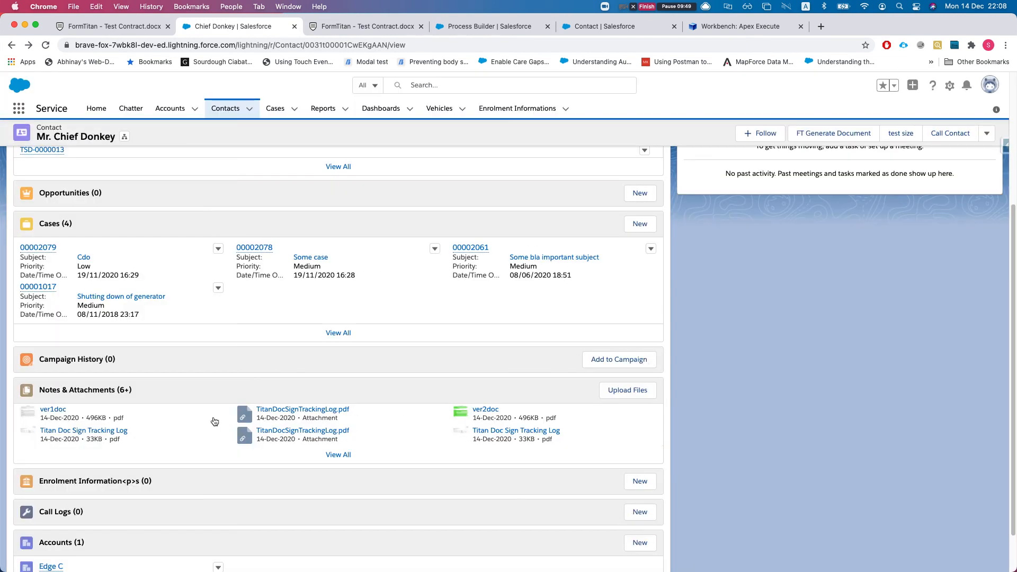
{"action": "left_click", "coordinate": [485, 409]}
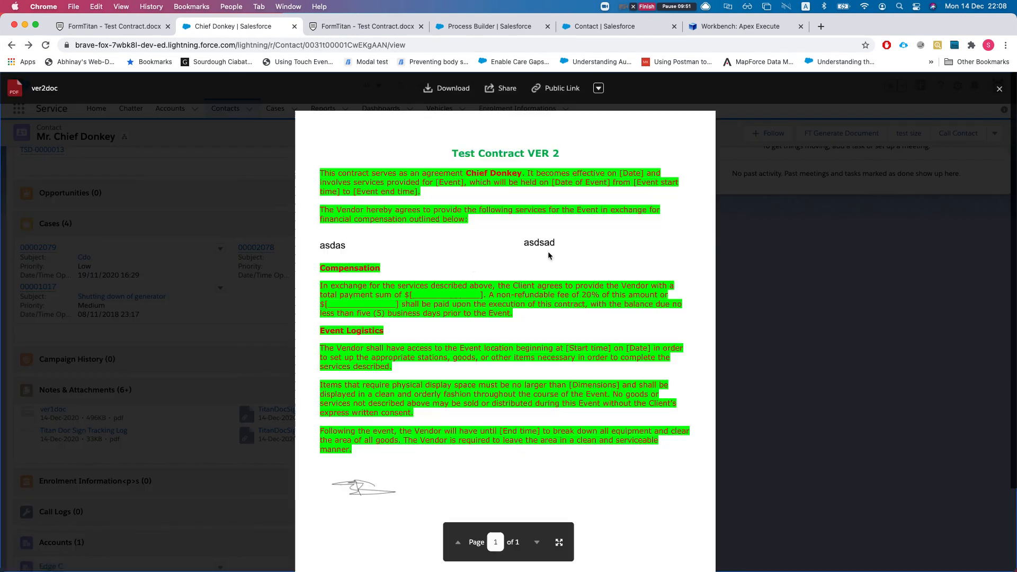
{"action": "scroll", "coordinate": [473, 321], "scroll_direction": "up", "scroll_amount": 2}
{"action": "left_click", "coordinate": [783, 324]}
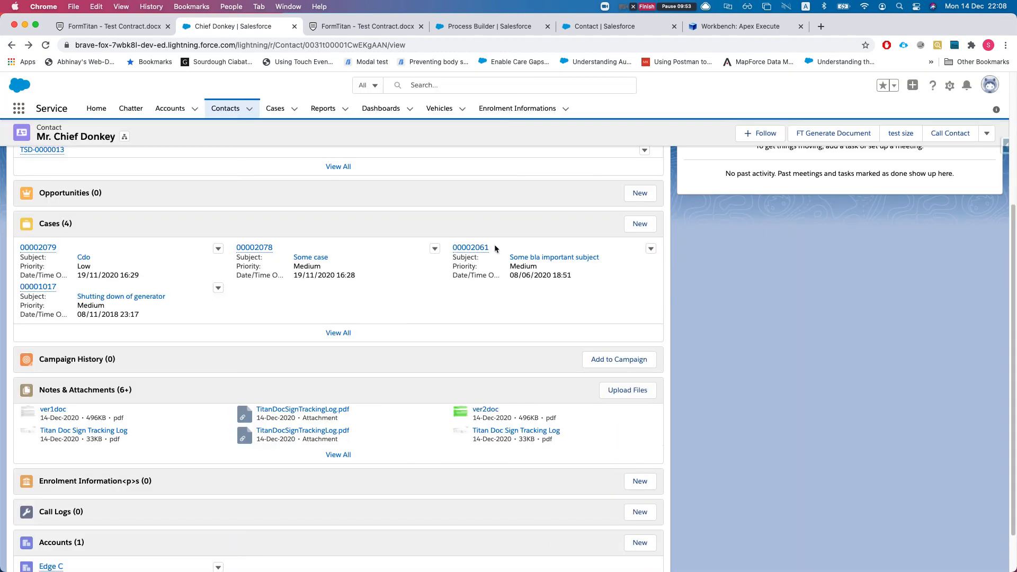
Bring up the Get titansign bulk instant url process in Process Builder
{"action": "mouse_move", "coordinate": [456, 251]}
{"action": "scroll", "coordinate": [527, 215], "scroll_direction": "up", "scroll_amount": 1}
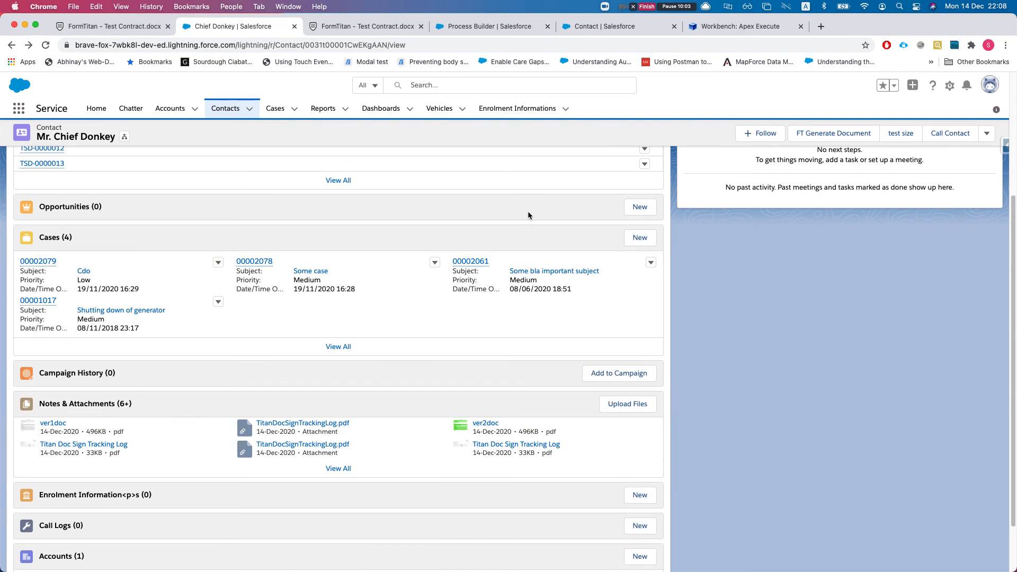
{"action": "scroll", "coordinate": [528, 215], "scroll_direction": "up", "scroll_amount": 4}
{"action": "scroll", "coordinate": [571, 193], "scroll_direction": "up", "scroll_amount": 1}
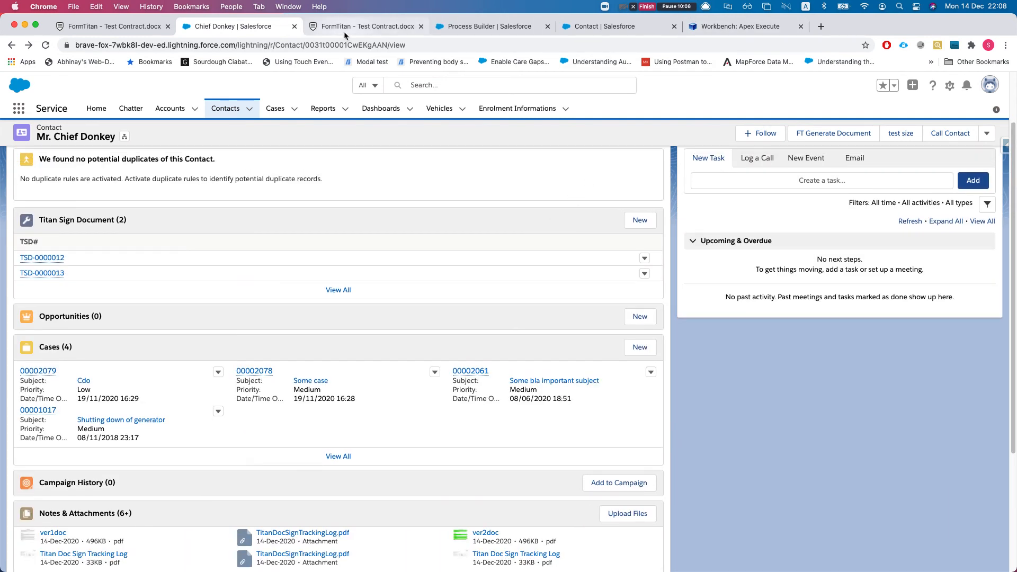
{"action": "left_click", "coordinate": [472, 27]}
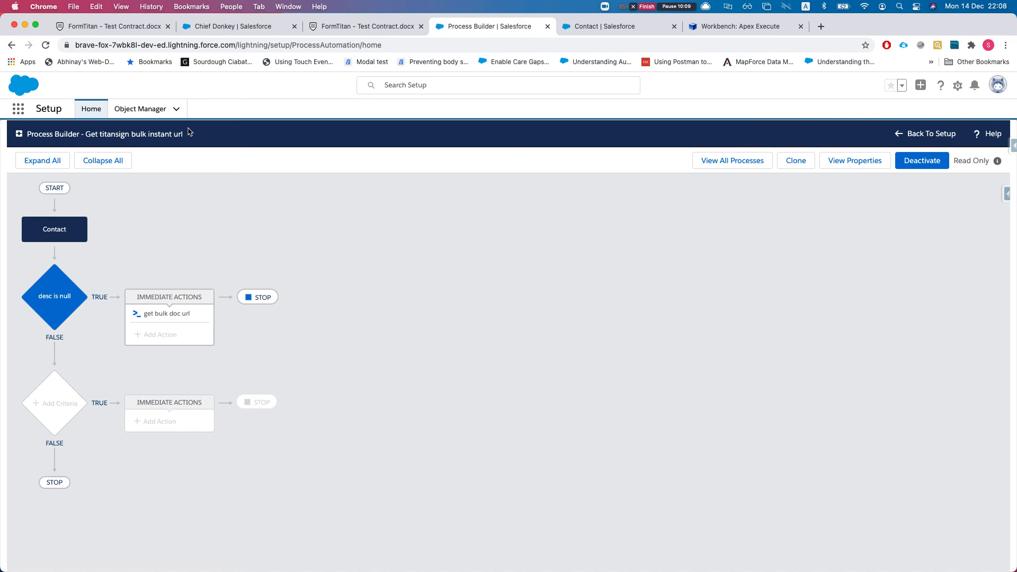
In Setup, find Installed Packages via 'pack' and list the FormTitan package's components
{"action": "left_click", "coordinate": [957, 85]}
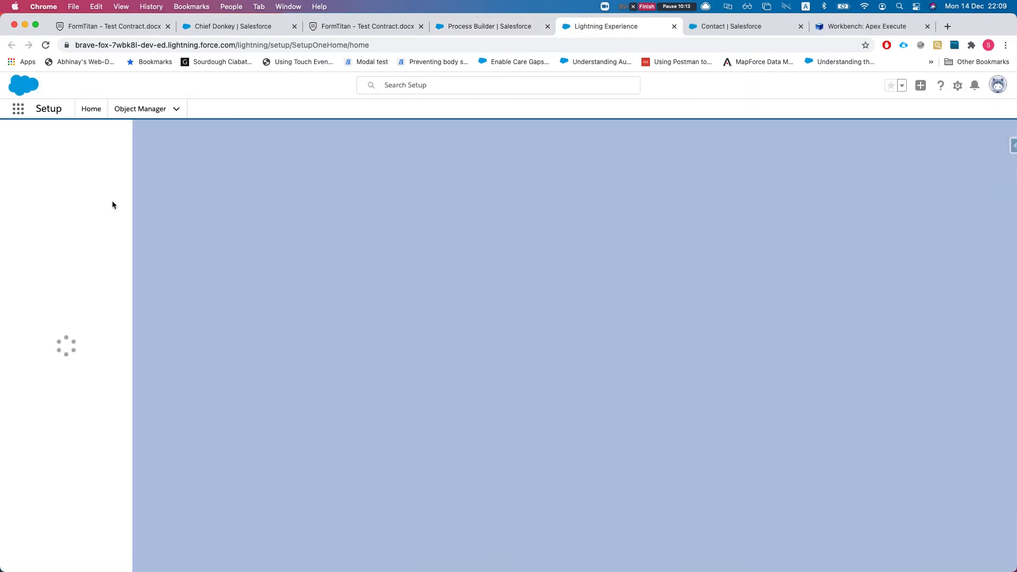
{"action": "left_click", "coordinate": [61, 139]}
{"action": "type", "text": "pack"}
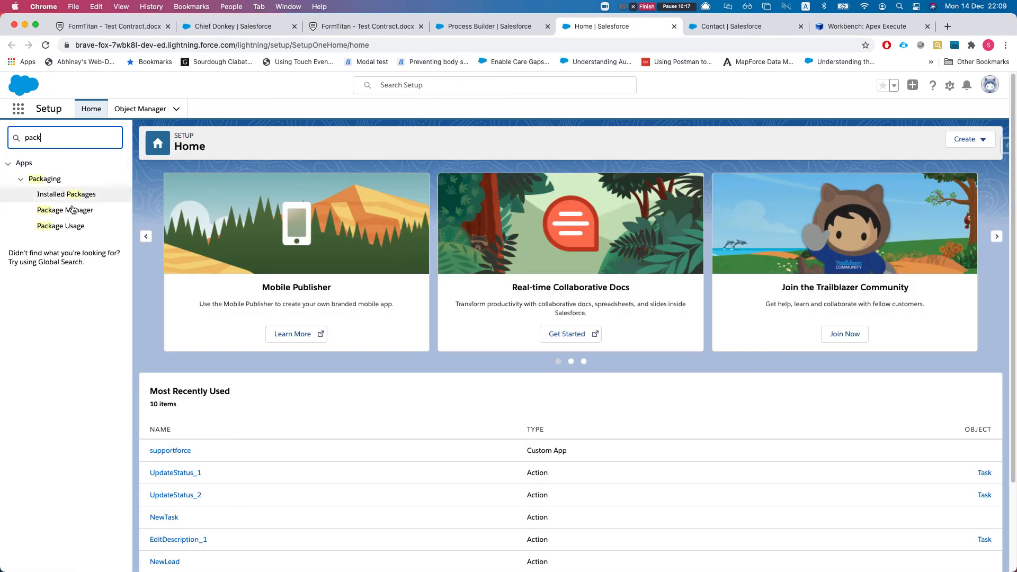
{"action": "left_click", "coordinate": [63, 195]}
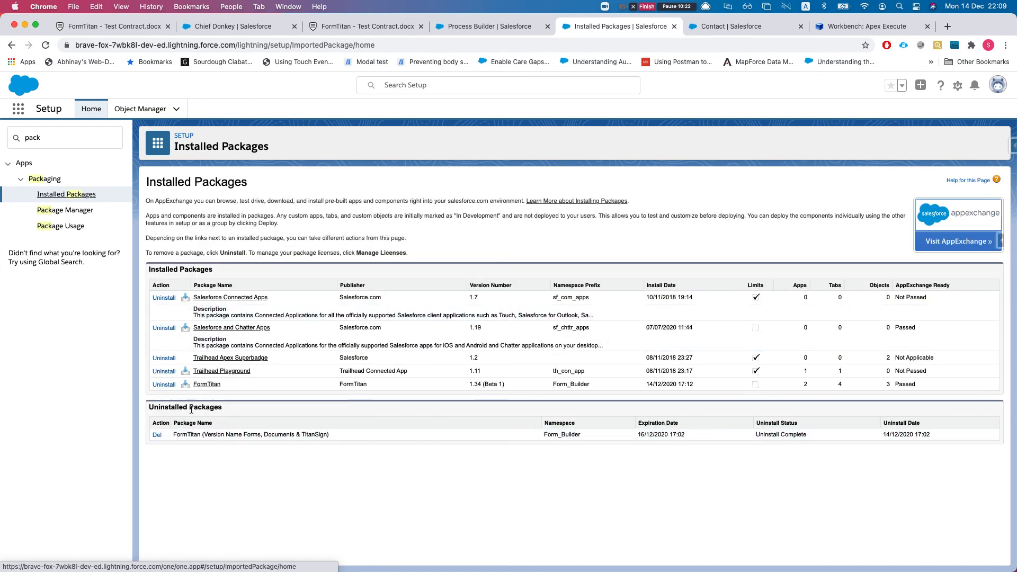
{"action": "left_click", "coordinate": [201, 384]}
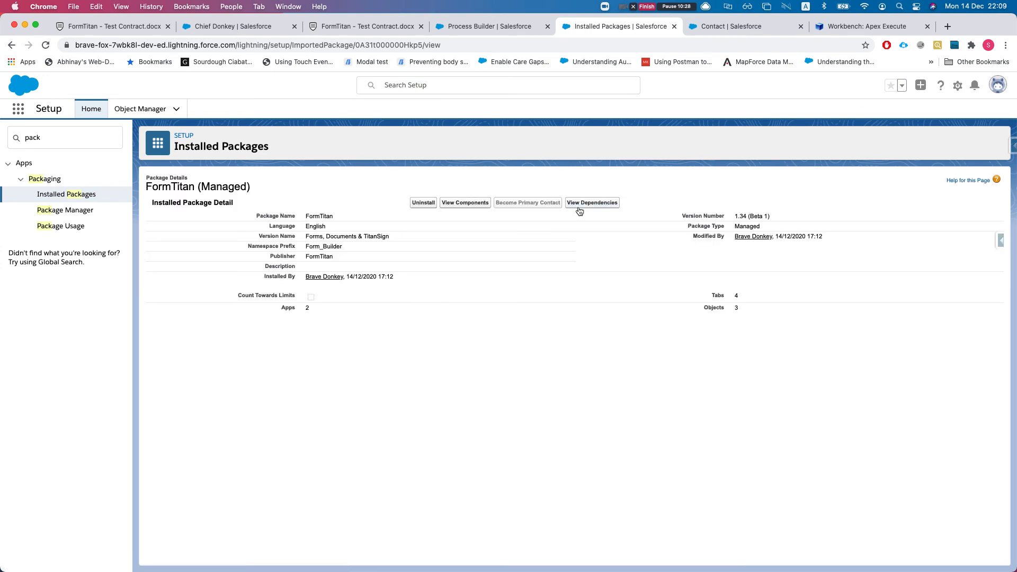
{"action": "left_click", "coordinate": [465, 203]}
Search the components for 'bulk' and open the TitanSignBulkInstantUrl Apex class
{"action": "key", "text": "super+f"}
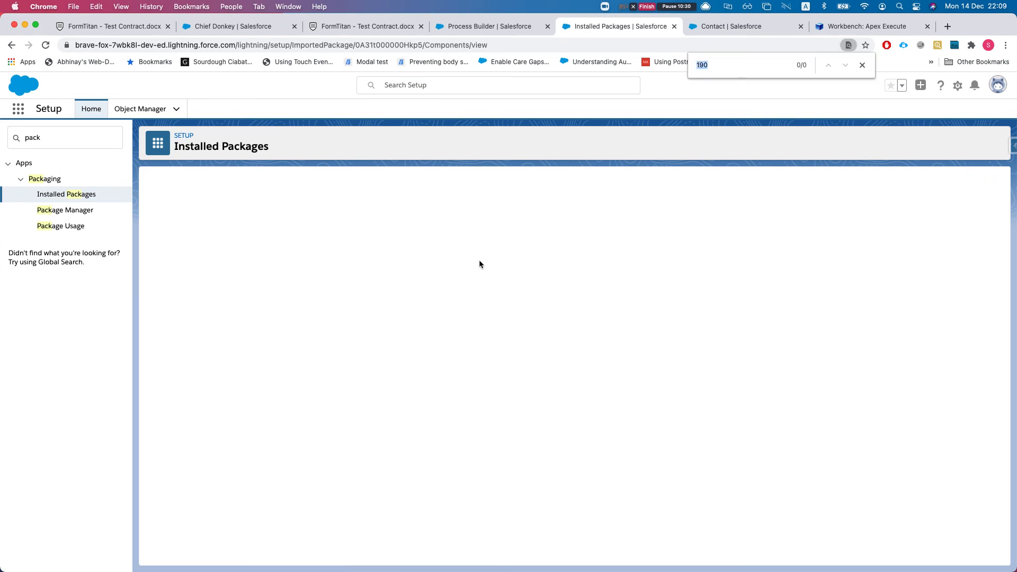
{"action": "type", "text": "bulk"}
{"action": "key", "text": "Return"}
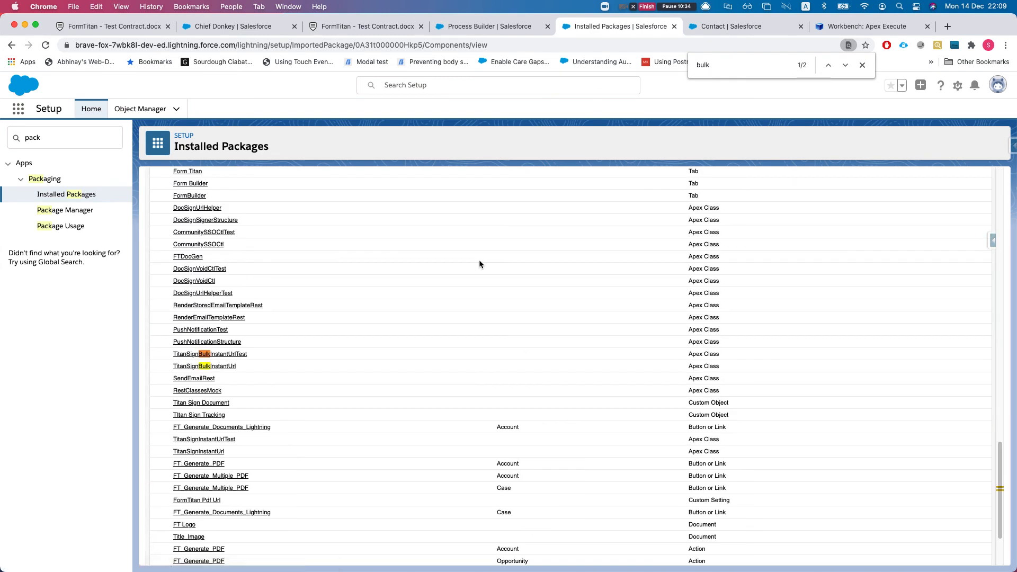
{"action": "left_click", "coordinate": [207, 366]}
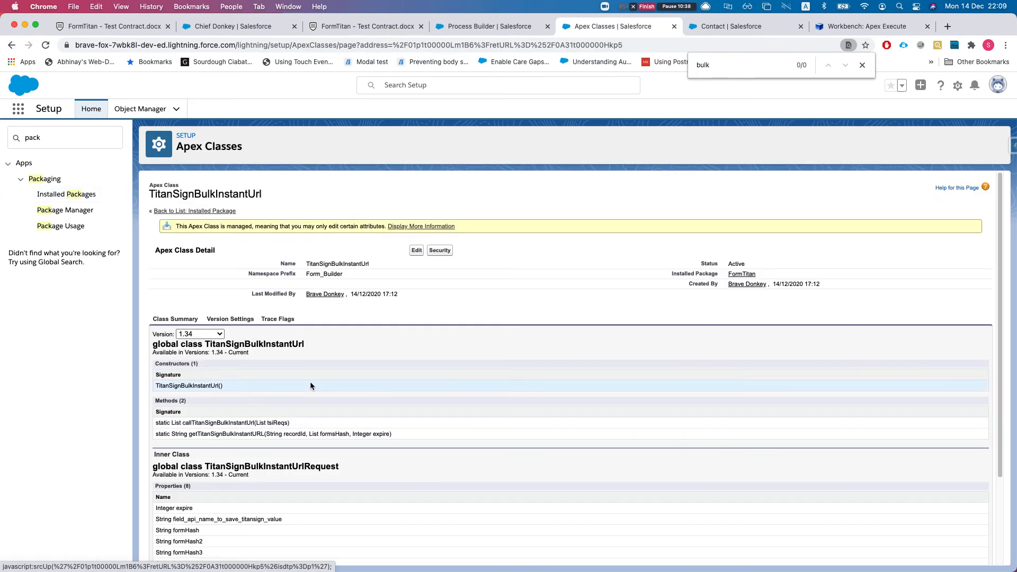
Inspect the getTitanSignBulkInstantURL method signature and its formsHash parameter on the class page
{"action": "scroll", "coordinate": [288, 426], "scroll_direction": "down", "scroll_amount": 5}
{"action": "scroll", "coordinate": [224, 361], "scroll_direction": "up", "scroll_amount": 1}
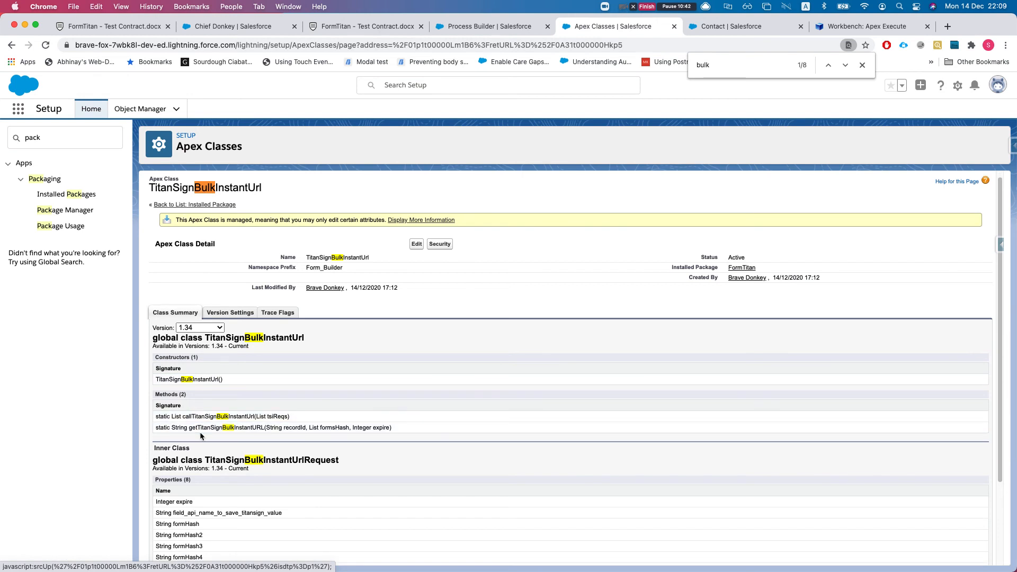
{"action": "scroll", "coordinate": [205, 421], "scroll_direction": "down", "scroll_amount": 1}
{"action": "double_click", "coordinate": [207, 413]}
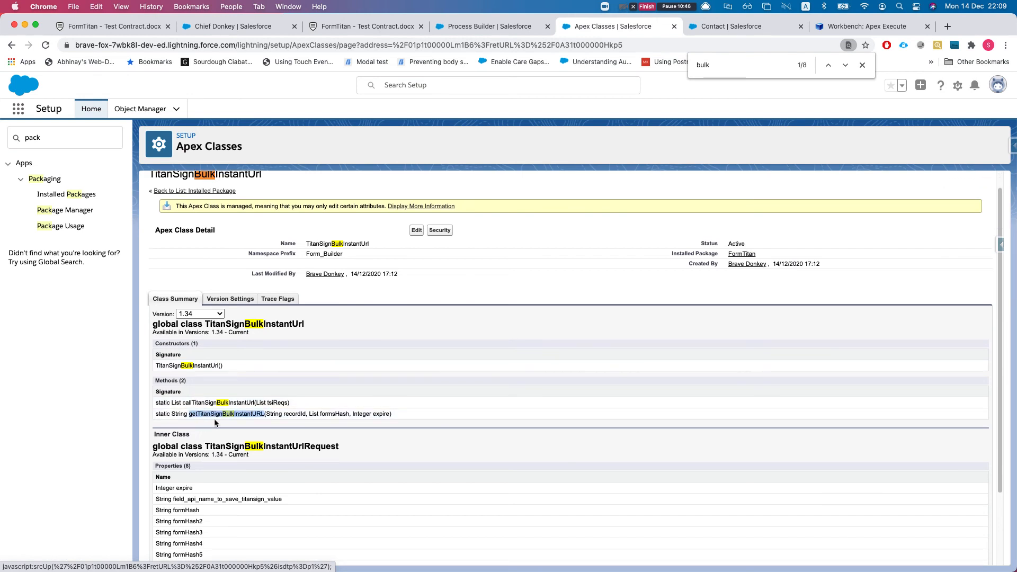
{"action": "left_click", "coordinate": [299, 416]}
{"action": "left_click_drag", "start_coordinate": [320, 414], "coordinate": [381, 414]}
{"action": "double_click", "coordinate": [249, 414]}
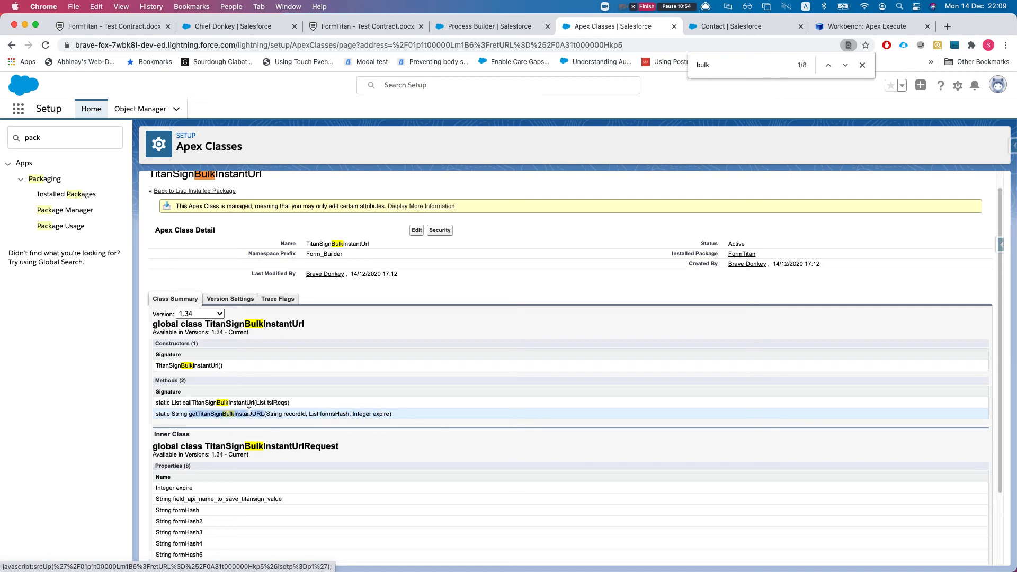
Copy the Form_Builder namespace prefix and paste it into the Workbench Apex code box
{"action": "scroll", "coordinate": [305, 249], "scroll_direction": "up", "scroll_amount": 1}
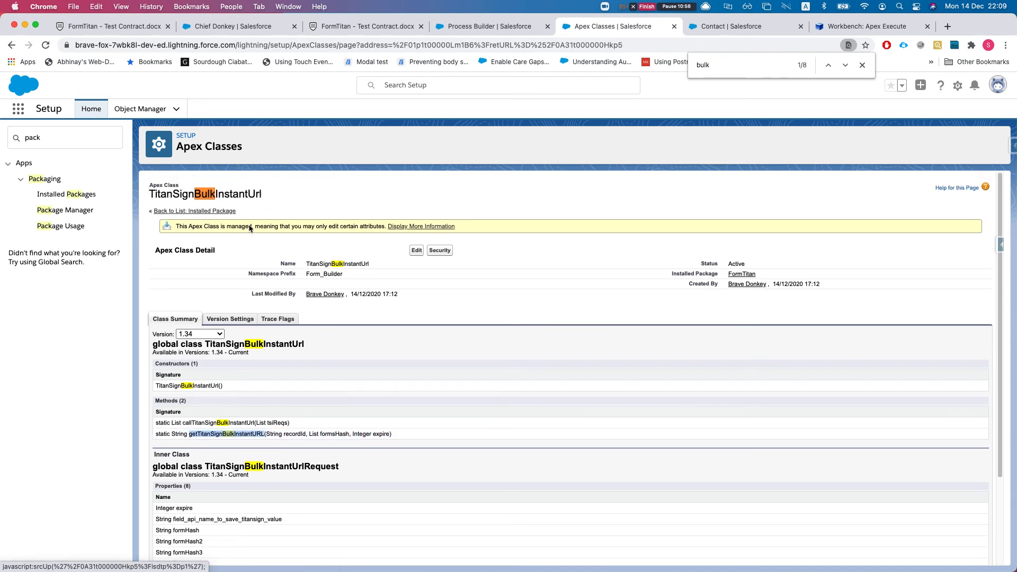
{"action": "left_click", "coordinate": [346, 275]}
{"action": "double_click", "coordinate": [334, 274]}
{"action": "key", "text": "super+c"}
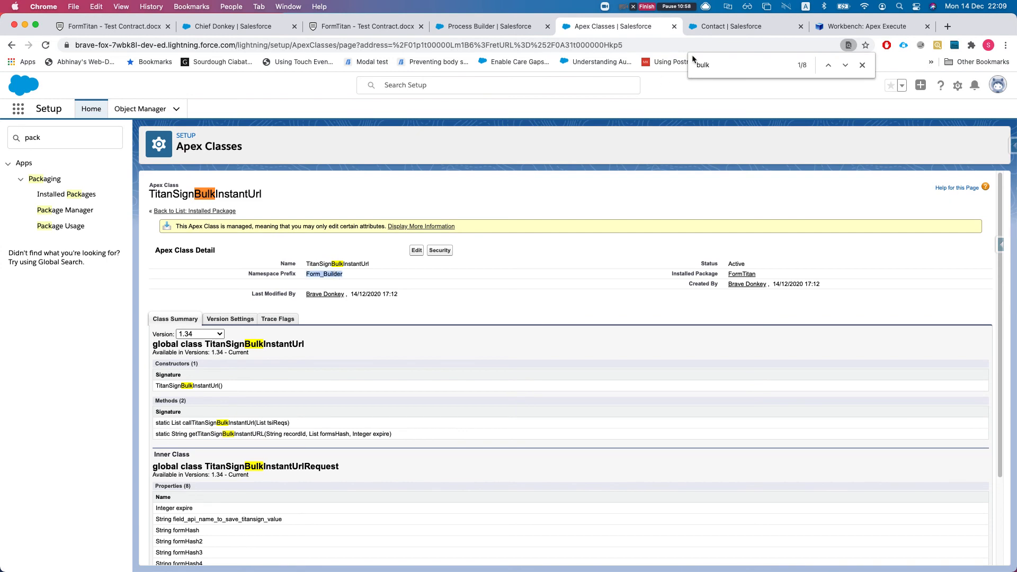
{"action": "left_click", "coordinate": [818, 27]}
{"action": "left_click", "coordinate": [449, 220]}
{"action": "key", "text": "super+v"}
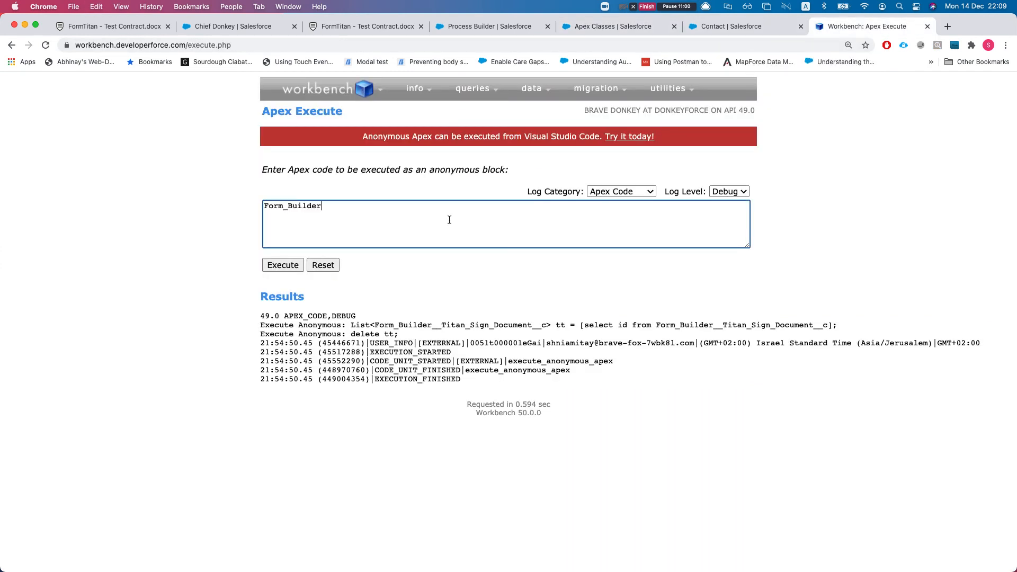
Extend the code to Form_Builder.TitanSignBulkInstantUrl using the copied class name
{"action": "type", "text": "."}
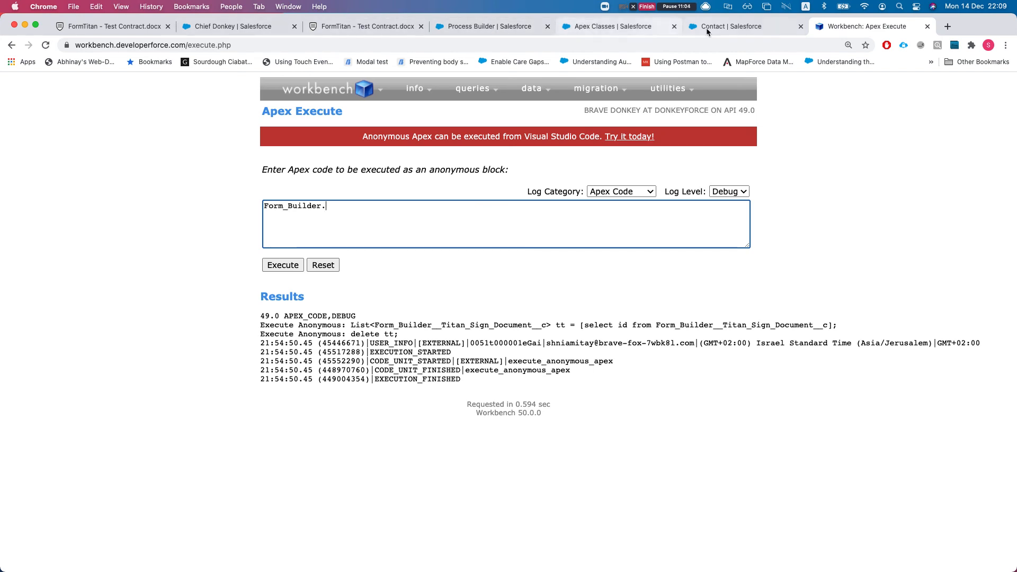
{"action": "left_click", "coordinate": [606, 26]}
{"action": "left_click_drag", "start_coordinate": [607, 27], "coordinate": [739, 26]}
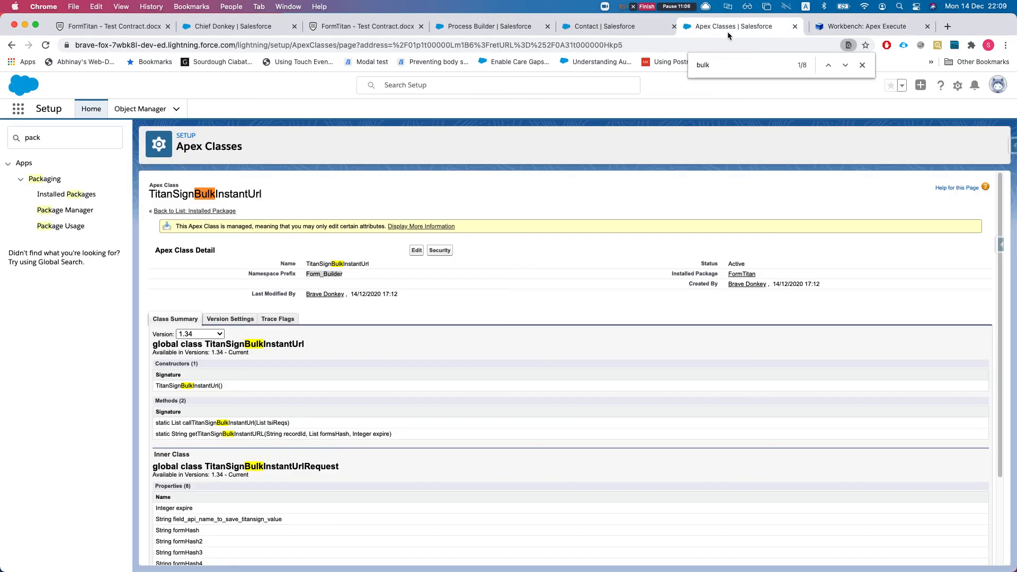
{"action": "double_click", "coordinate": [332, 263]}
{"action": "key", "text": "super+c"}
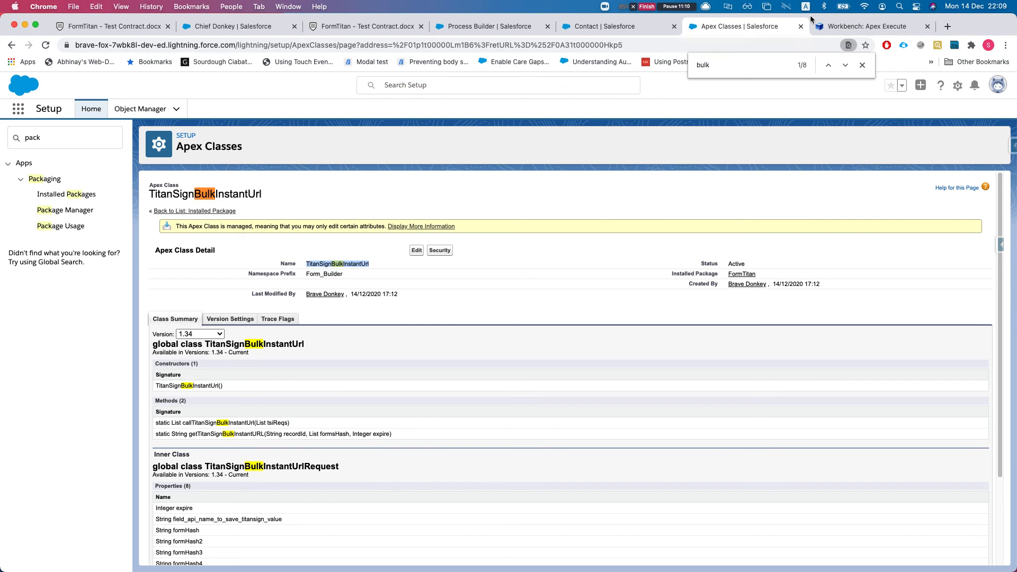
{"action": "left_click", "coordinate": [863, 27]}
{"action": "key", "text": "super+v"}
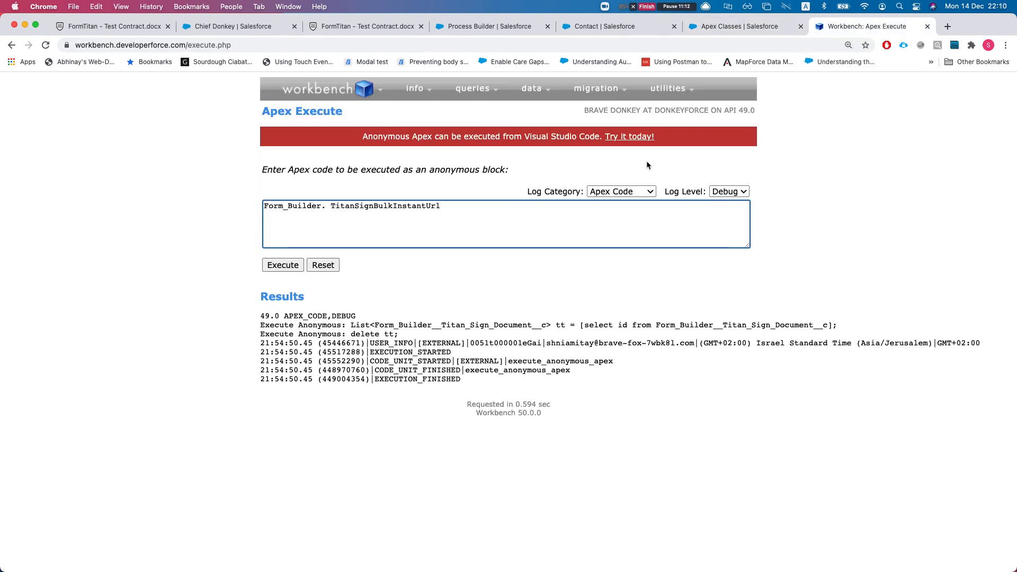
{"action": "type", "text": "."}
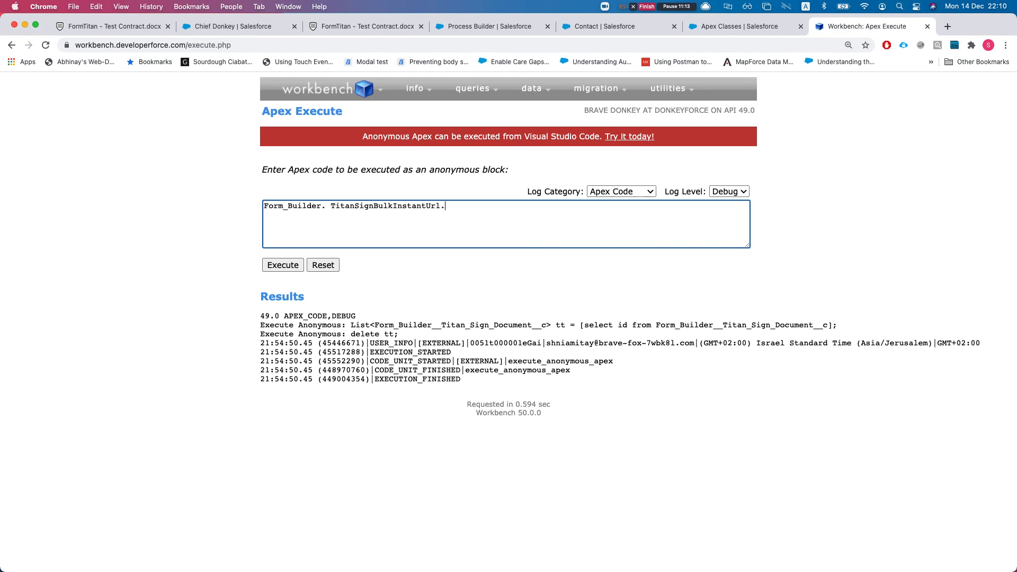
{"action": "left_click", "coordinate": [331, 206]}
{"action": "key", "text": "BackSpace"}
Append the getTitanSignBulkInstantURL signature and assign the call to string titansignUrl
{"action": "left_click", "coordinate": [698, 33]}
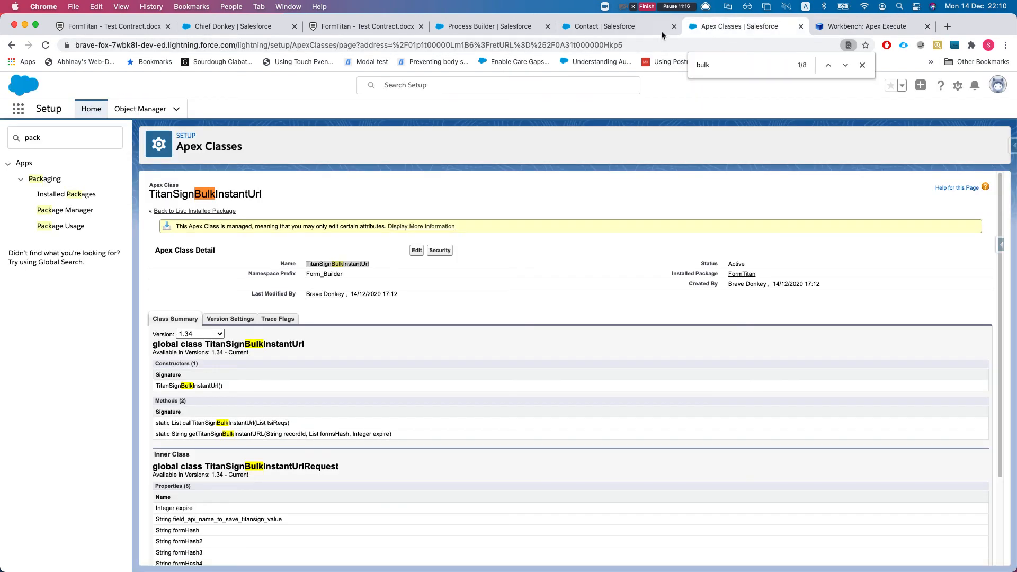
{"action": "scroll", "coordinate": [369, 266], "scroll_direction": "down", "scroll_amount": 2}
{"action": "double_click", "coordinate": [232, 391]}
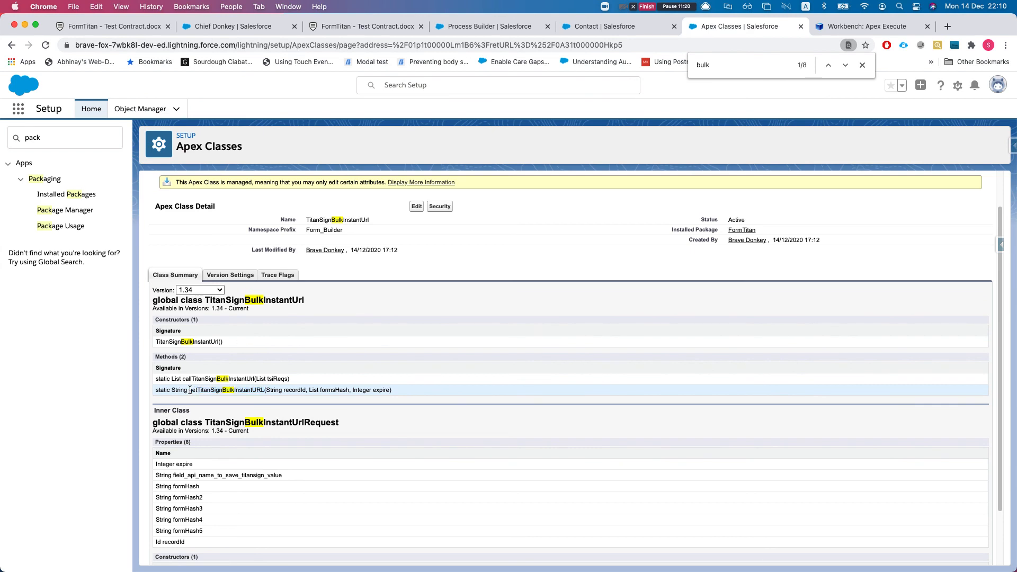
{"action": "left_click_drag", "start_coordinate": [189, 390], "coordinate": [427, 392]}
{"action": "key", "text": "super+c"}
{"action": "key", "text": "ctrl+Tab"}
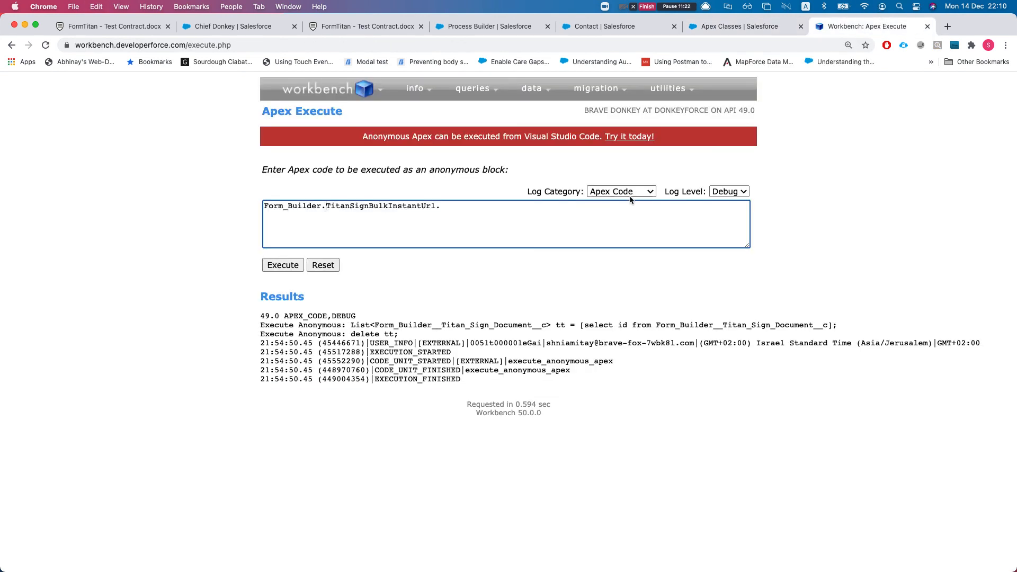
{"action": "key", "text": "super+v"}
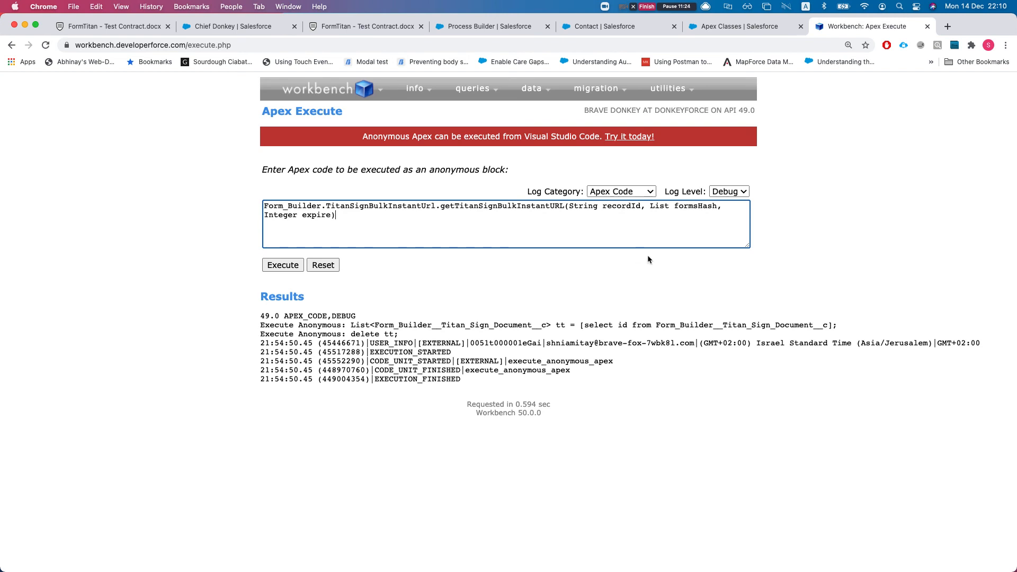
{"action": "left_click_drag", "start_coordinate": [748, 246], "coordinate": [956, 308]}
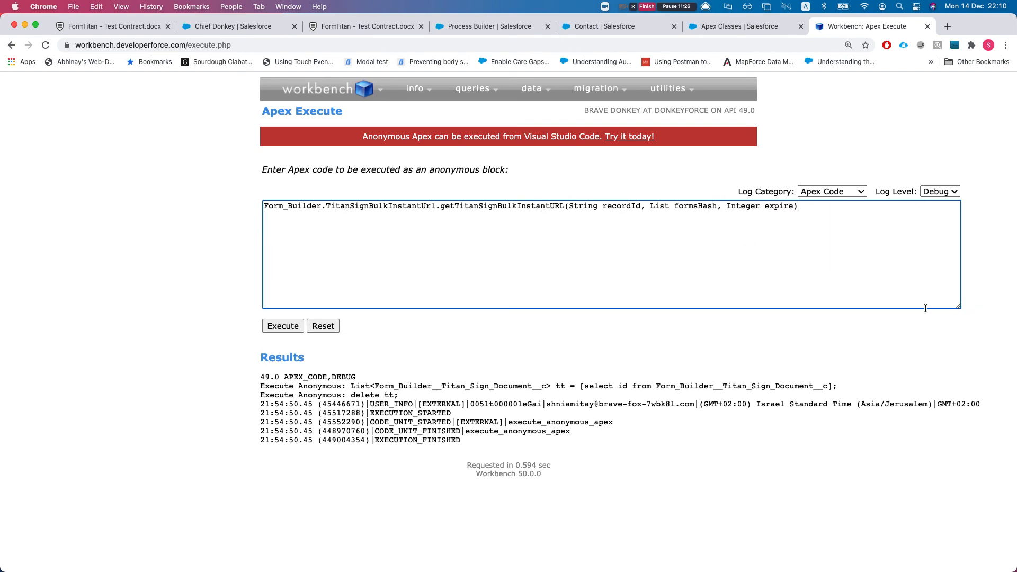
{"action": "type", "text": "string re"}
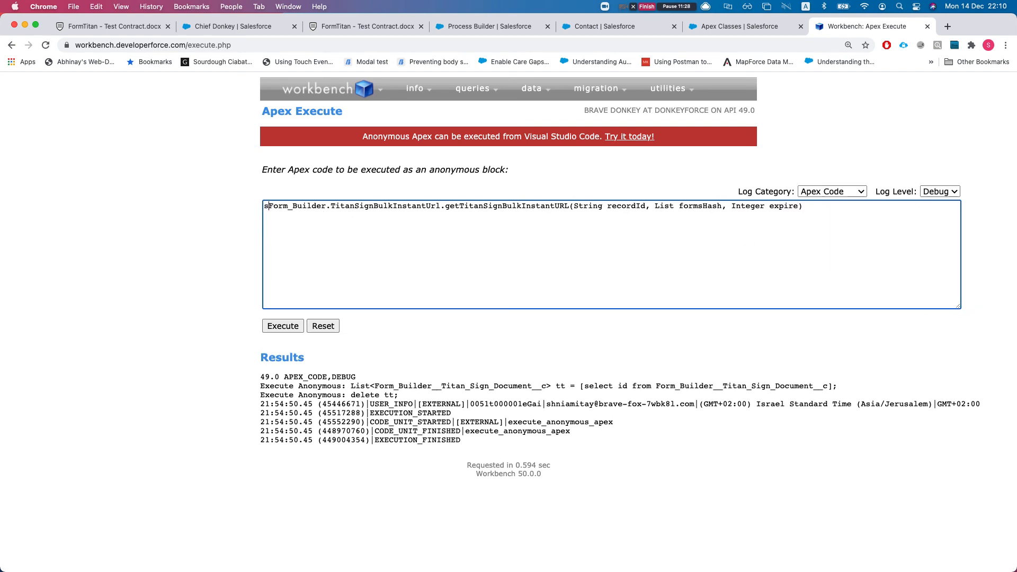
{"action": "key", "text": "BackSpace"}
{"action": "key", "text": "BackSpace"}
{"action": "type", "text": "titansignUrl ="}
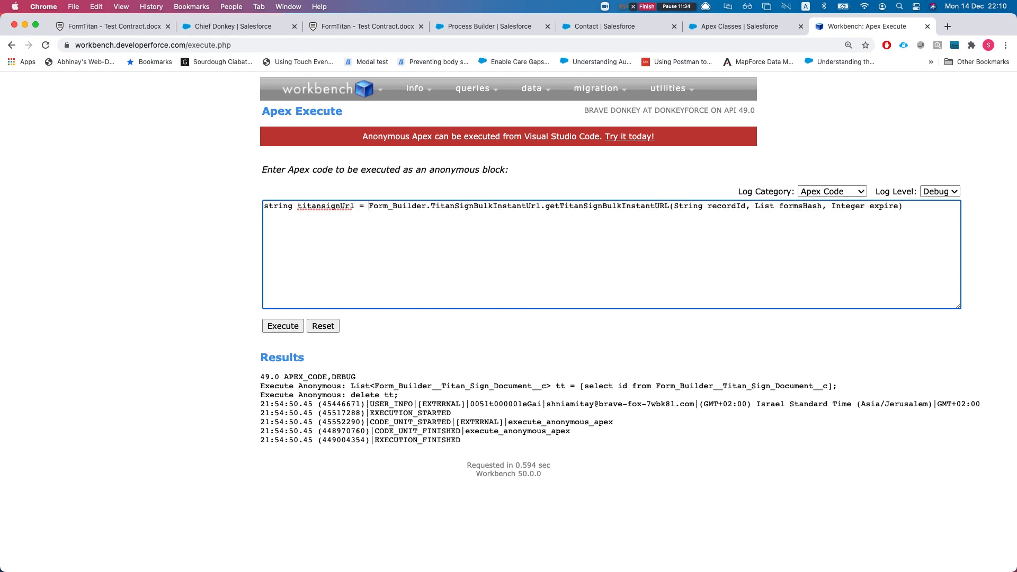
Replace the String recordId placeholder with the contact's record ID in quotes
{"action": "double_click", "coordinate": [728, 207]}
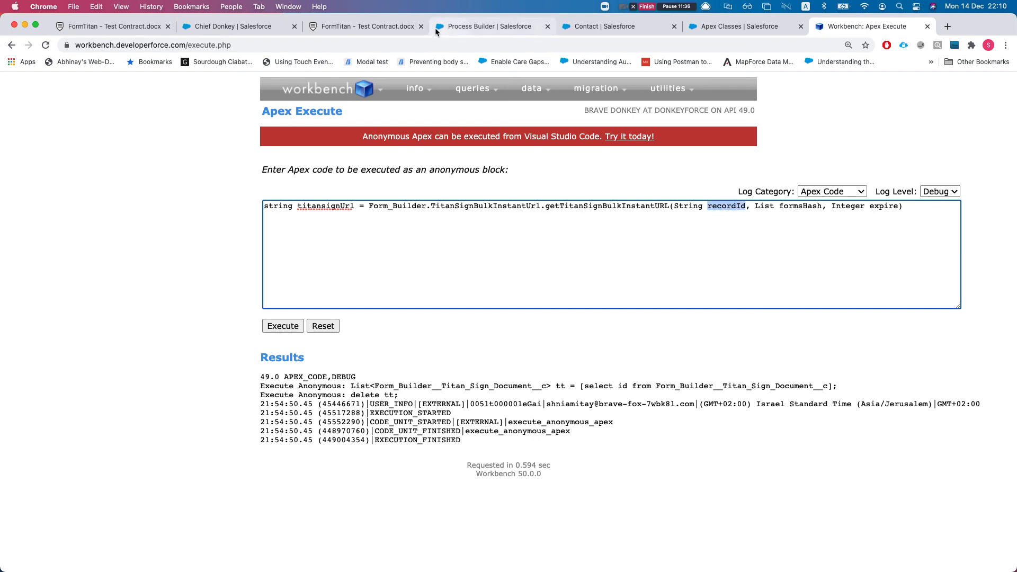
{"action": "left_click", "coordinate": [599, 26]}
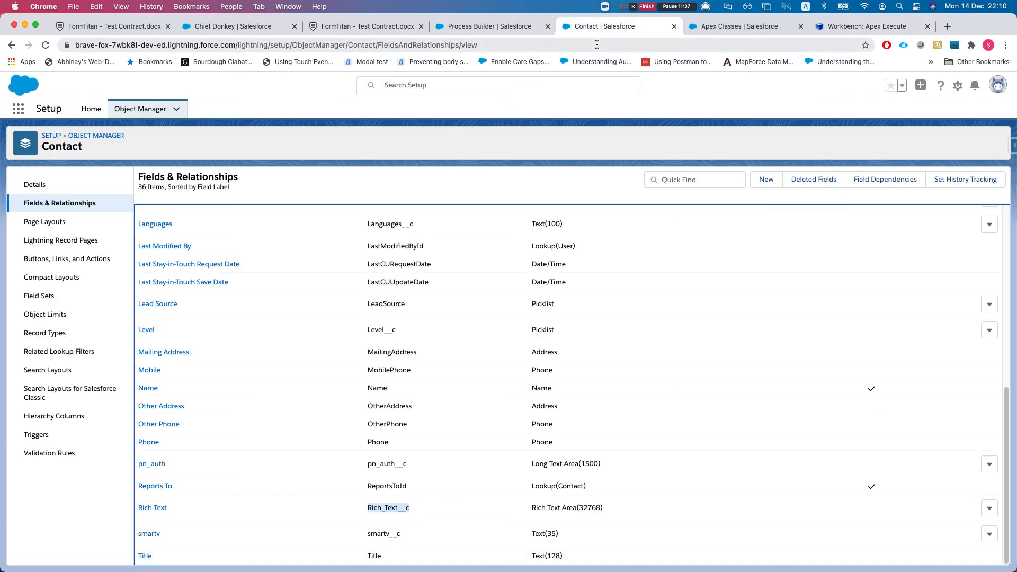
{"action": "left_click", "coordinate": [233, 26]}
{"action": "left_click", "coordinate": [327, 45]}
{"action": "left_click", "coordinate": [739, 28]}
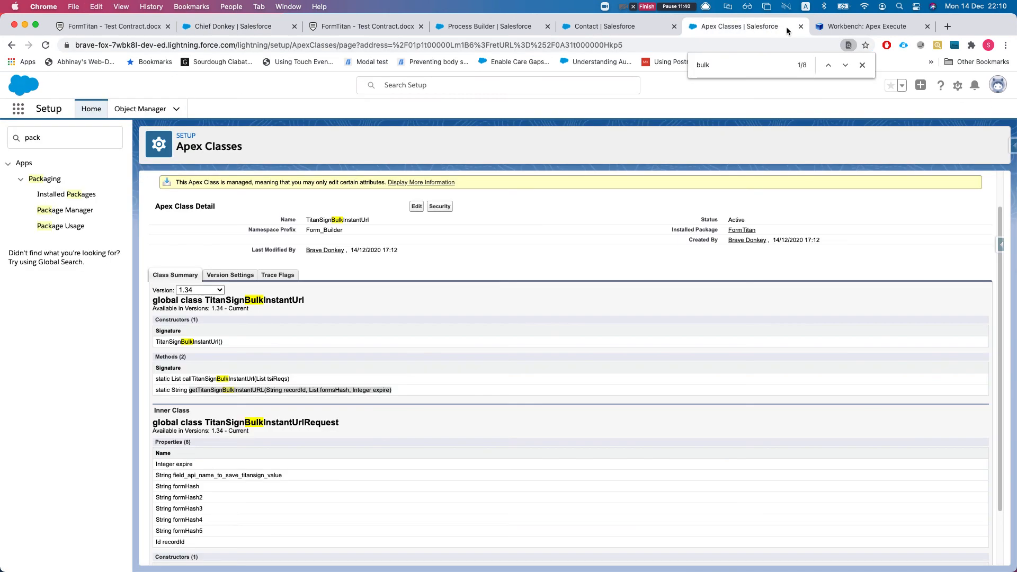
{"action": "left_click", "coordinate": [855, 28]}
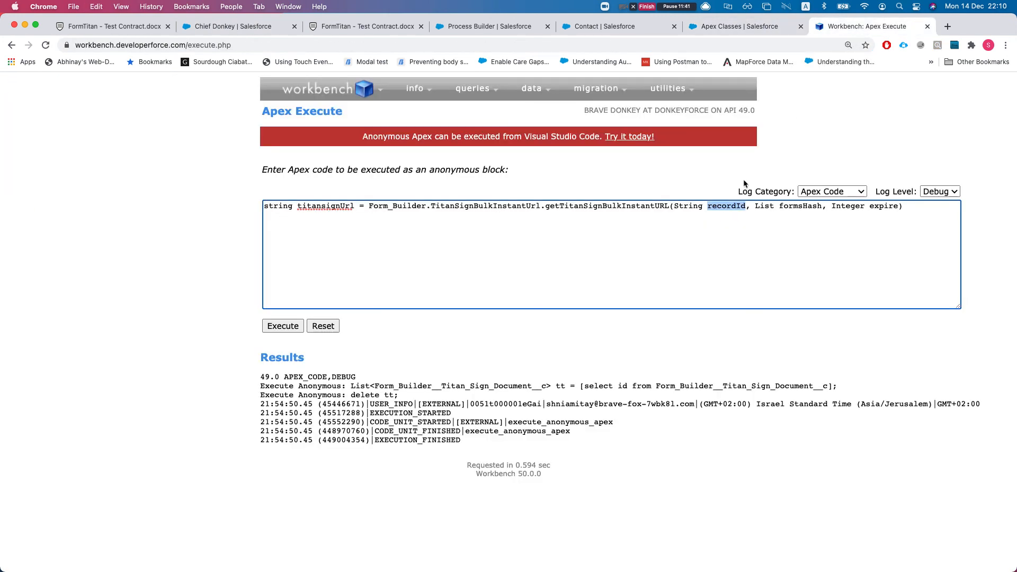
{"action": "left_click", "coordinate": [728, 210]}
{"action": "left_click_drag", "start_coordinate": [746, 207], "coordinate": [672, 206]}
{"action": "type", "text": "''"}
{"action": "key", "text": "Left"}
{"action": "type", "text": "0031t00001CwEKgAAN"}
Declare List<String> formsHash = new List<String> {} on a new line above the call
{"action": "left_click_drag", "start_coordinate": [776, 208], "coordinate": [842, 206]}
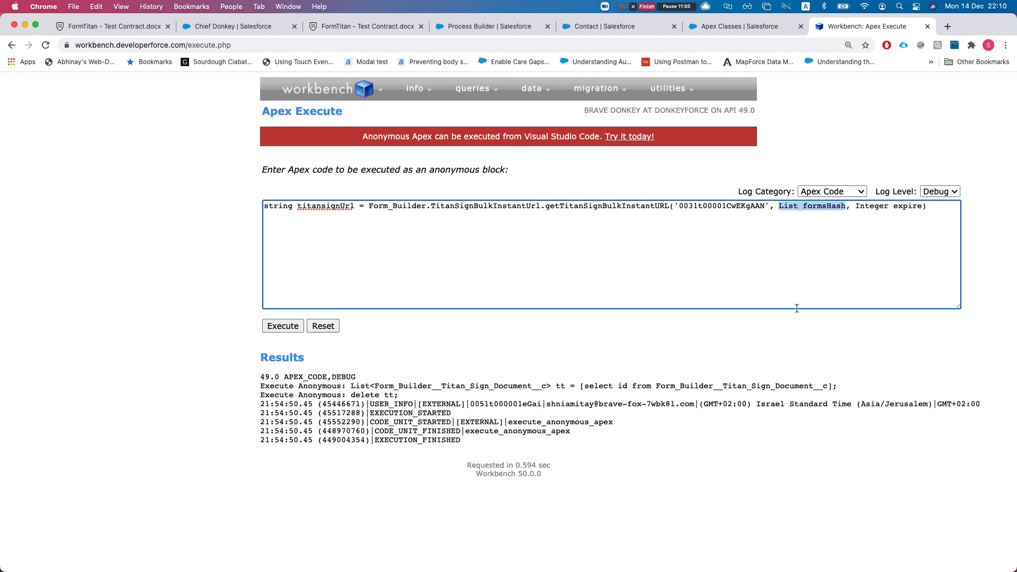
{"action": "type", "text": "new S"}
{"action": "type", "text": "tri"}
{"action": "type", "text": "ng"}
{"action": "key", "text": "BackSpace"}
{"action": "key", "text": "BackSpace"}
{"action": "key", "text": "BackSpace"}
{"action": "key", "text": "BackSpace"}
{"action": "key", "text": "BackSpace"}
{"action": "key", "text": "BackSpace"}
{"action": "type", "text": "List"}
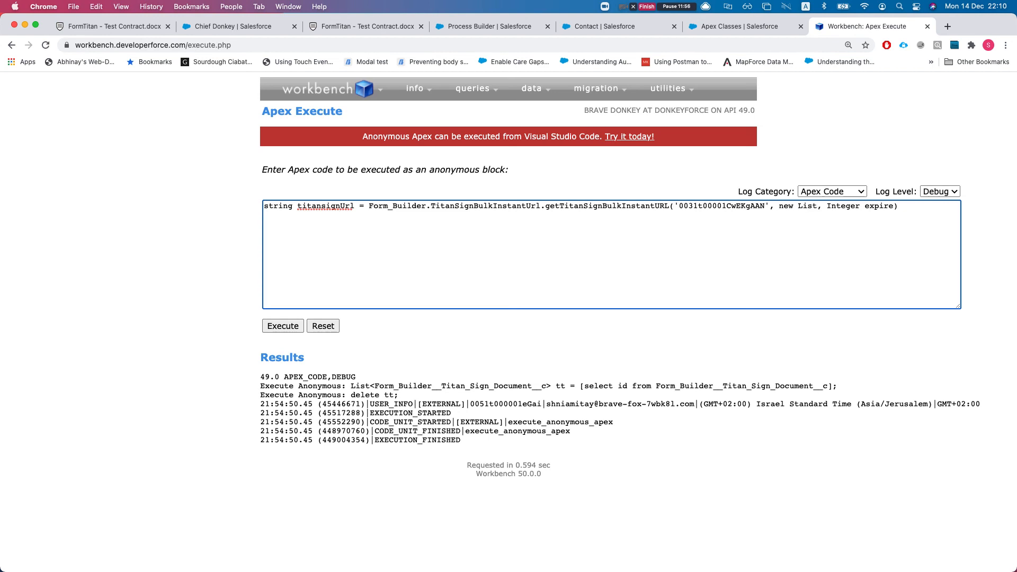
{"action": "type", "text": "<String> {}"}
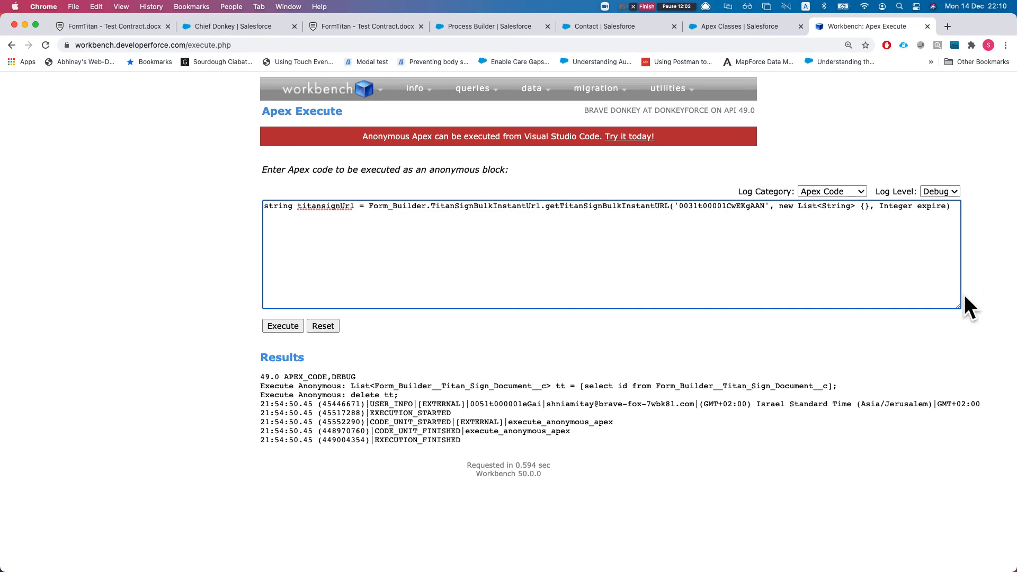
{"action": "left_click_drag", "start_coordinate": [958, 306], "coordinate": [996, 360]}
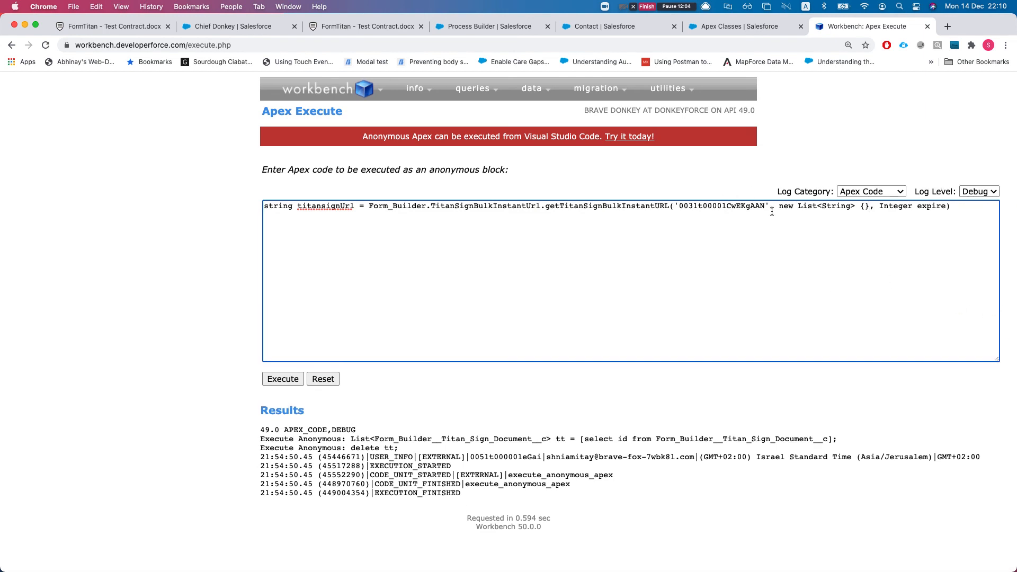
{"action": "left_click_drag", "start_coordinate": [779, 206], "coordinate": [871, 208]}
{"action": "key", "text": "super+c"}
{"action": "key", "text": "BackSpace"}
{"action": "key", "text": "Return"}
{"action": "key", "text": "Return"}
{"action": "key", "text": "Up"}
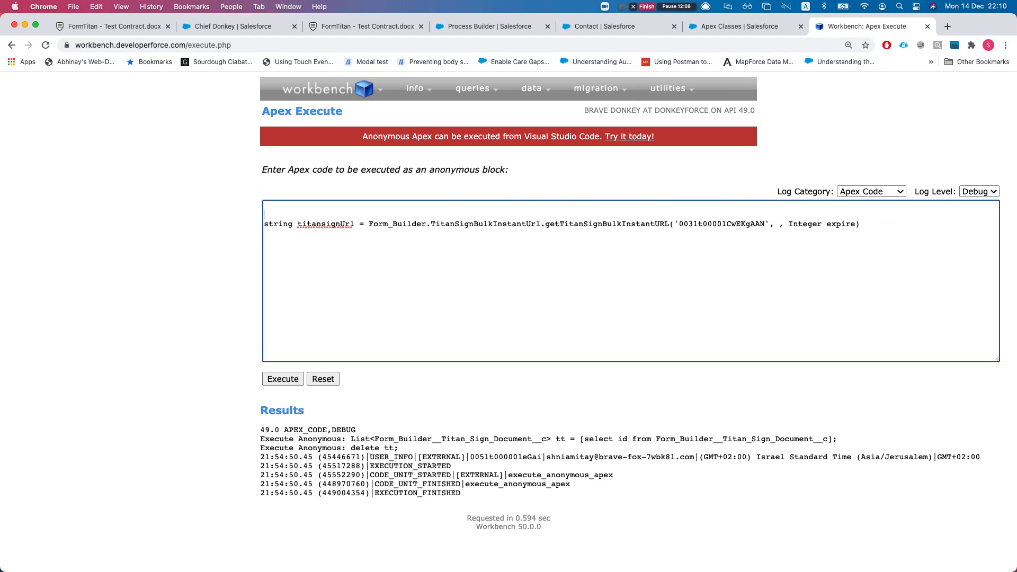
{"action": "key", "text": "super+v"}
{"action": "left_click", "coordinate": [266, 206]}
{"action": "type", "text": "List<"}
{"action": "type", "text": "String> for"}
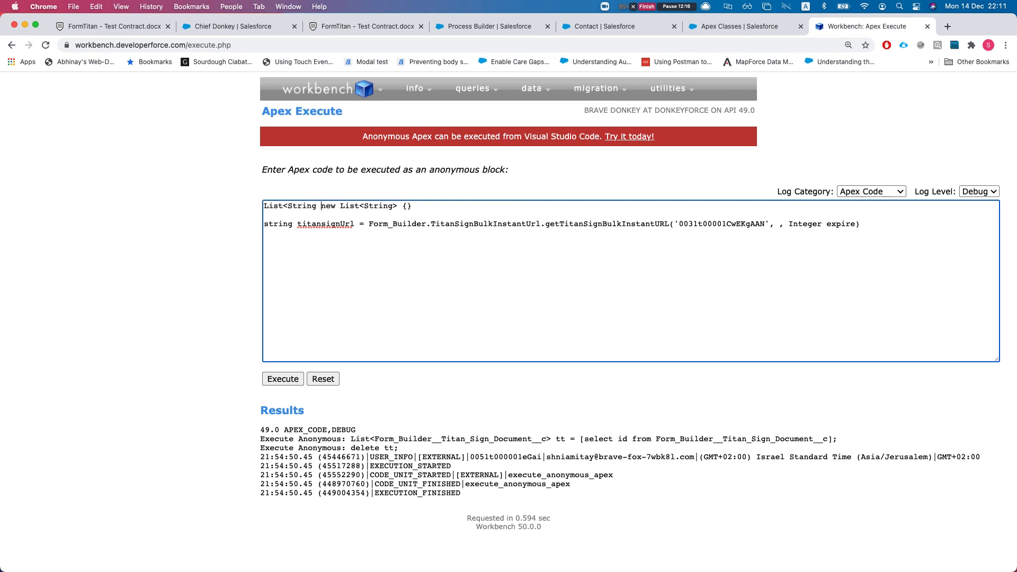
{"action": "type", "text": "msHash"}
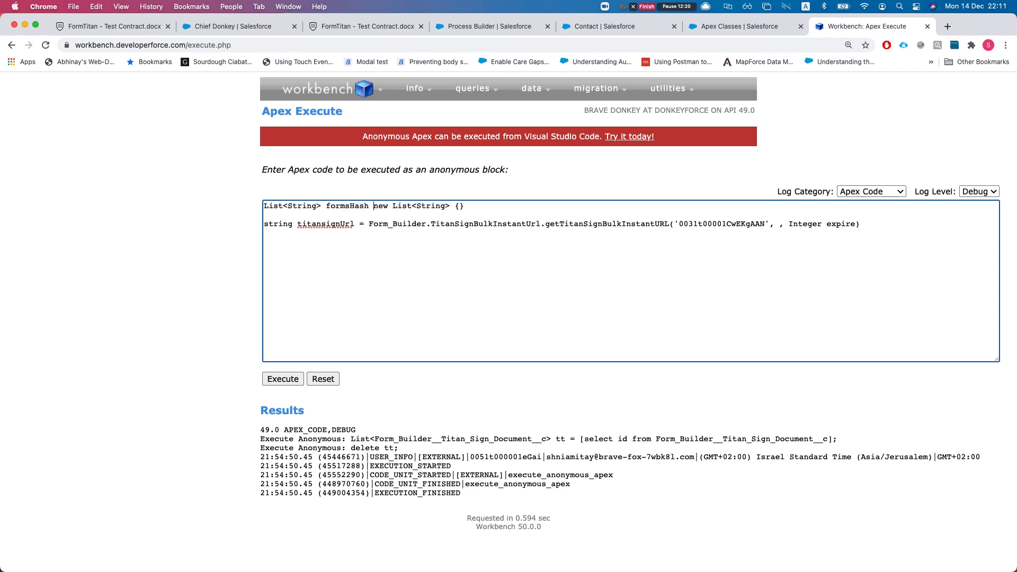
{"action": "type", "text": " ="}
Add two quoted entries to the formsHash braces and paste the first contract's form hash
{"action": "left_click", "coordinate": [498, 198]}
{"action": "left_click", "coordinate": [496, 204]}
{"action": "type", "text": "'',''"}
{"action": "left_click", "coordinate": [338, 26]}
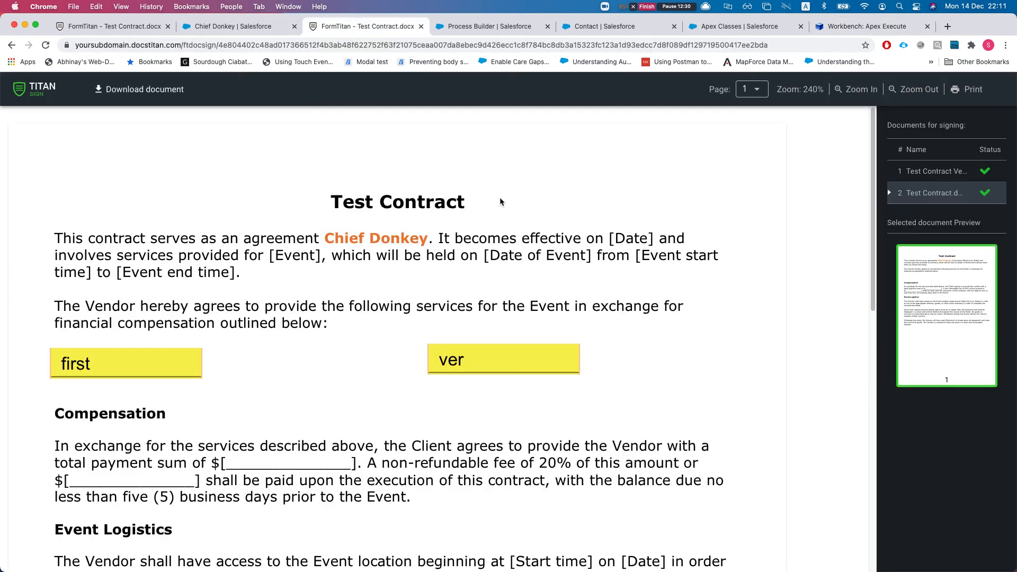
{"action": "key", "text": "super+w"}
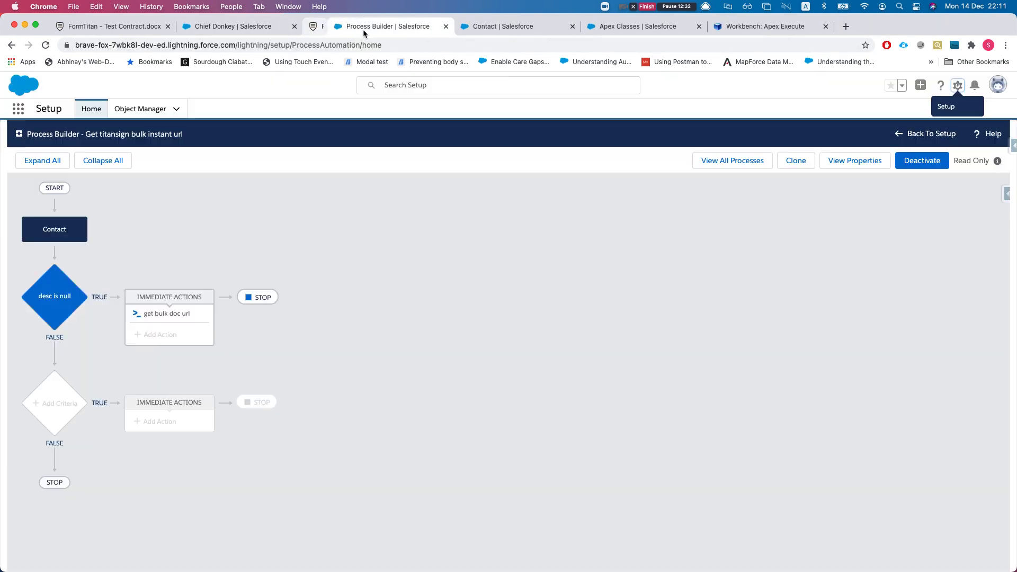
{"action": "left_click", "coordinate": [139, 28]}
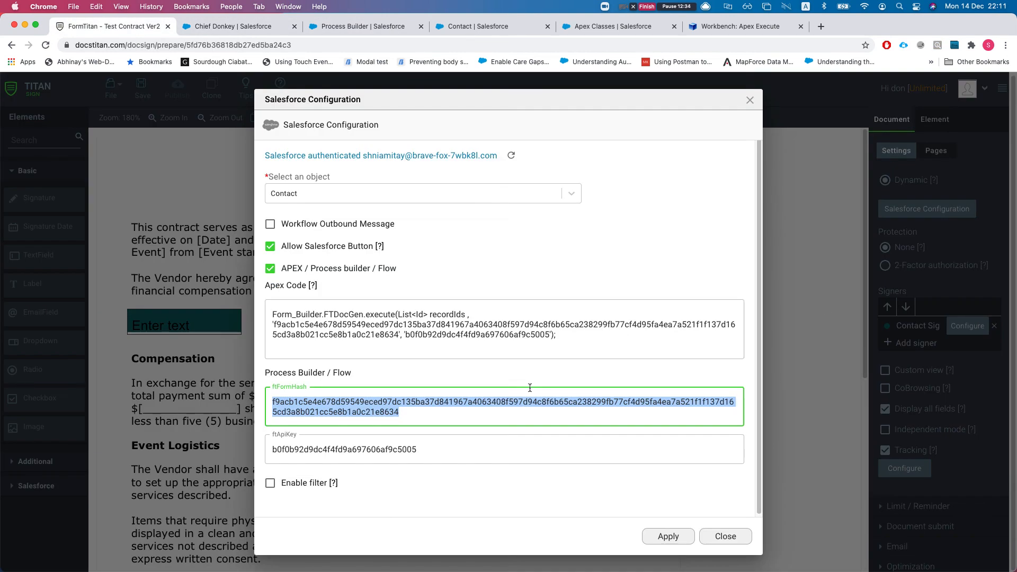
{"action": "left_click", "coordinate": [695, 33]}
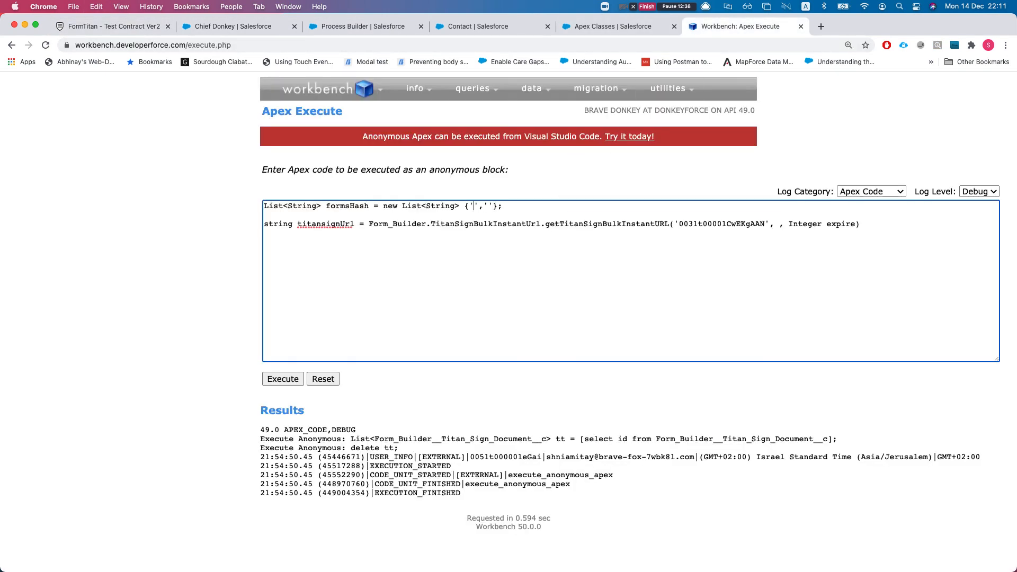
{"action": "type", "text": "f9acb1c5e4e678d59549eced97dc135ba37d841967a4063408f597d94c8f6b65ca238299fb77cf4d95fa4ea7a521f1f137d165cd3a8b021cc5e8b1a0c21e8634"}
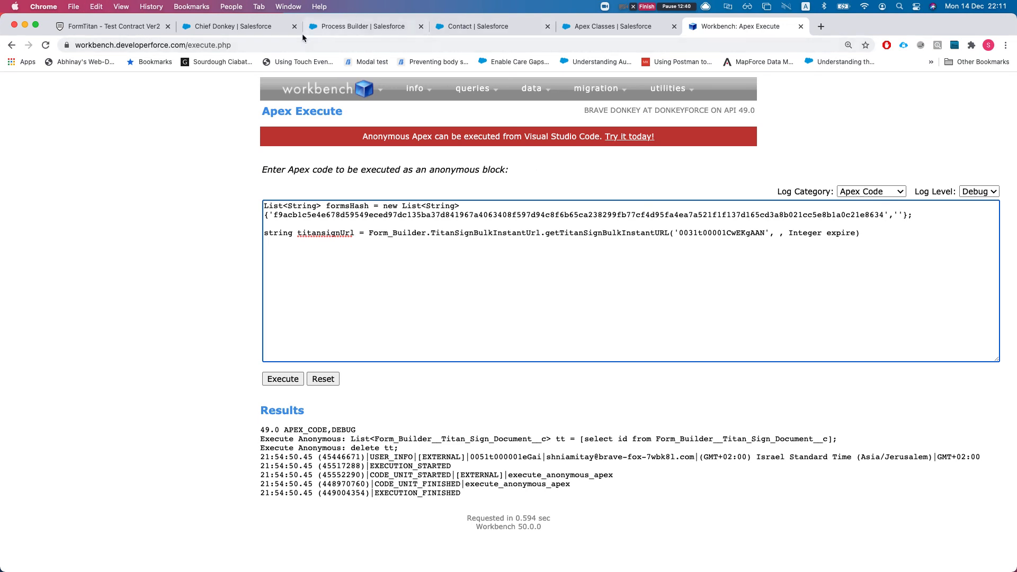
Close the Salesforce configuration and open Test Contract Ver2 from the saved documents
{"action": "left_click", "coordinate": [129, 30]}
{"action": "left_click", "coordinate": [356, 121]}
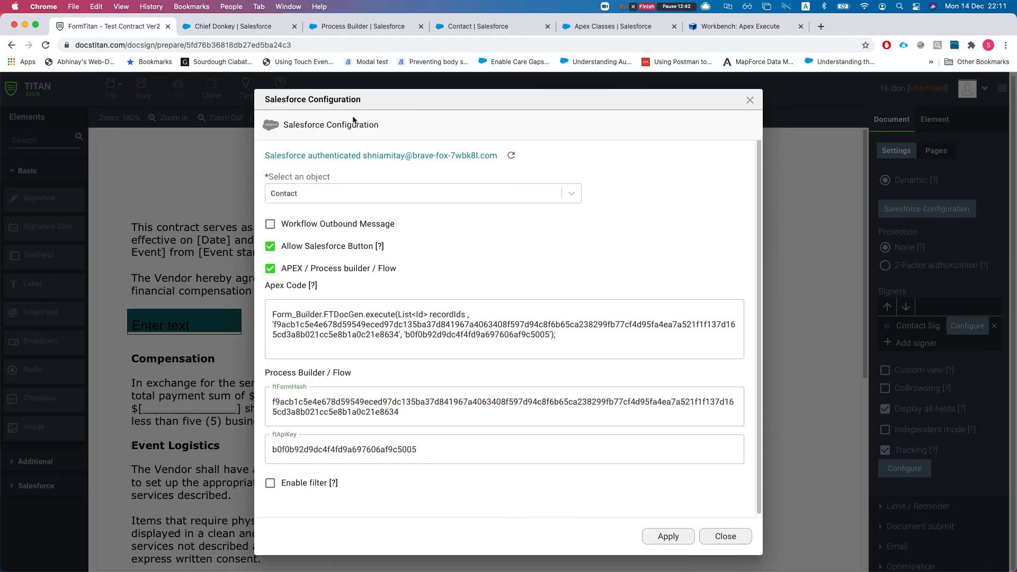
{"action": "left_click", "coordinate": [749, 100]}
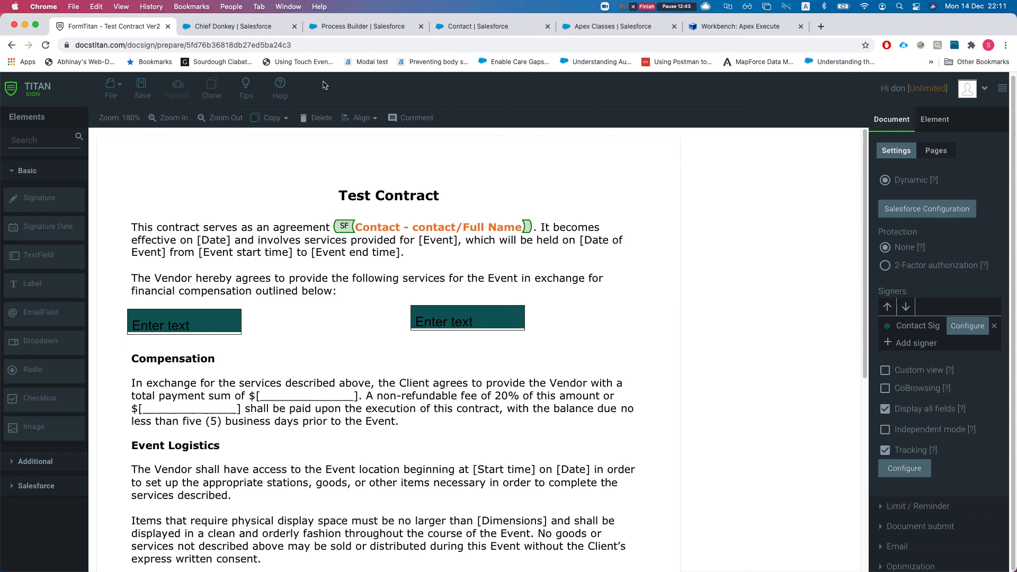
{"action": "left_click", "coordinate": [111, 87]}
{"action": "left_click", "coordinate": [136, 142]}
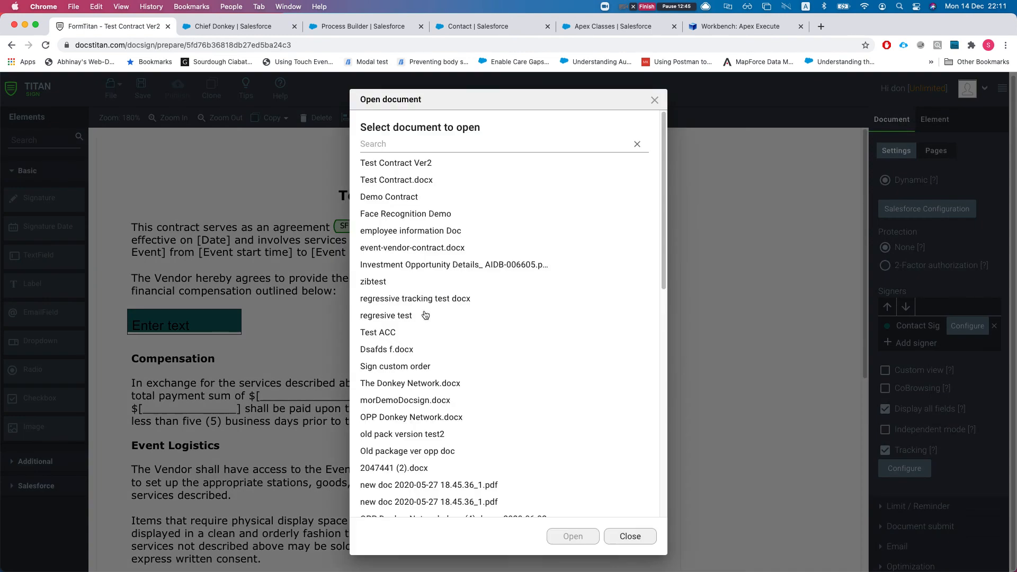
{"action": "left_click", "coordinate": [411, 166]}
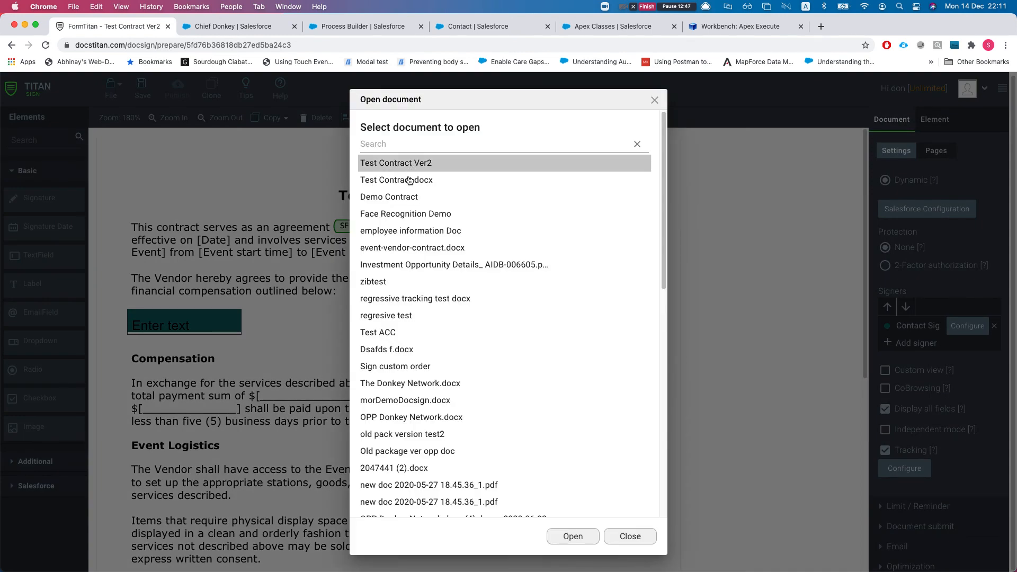
{"action": "left_click", "coordinate": [566, 542]}
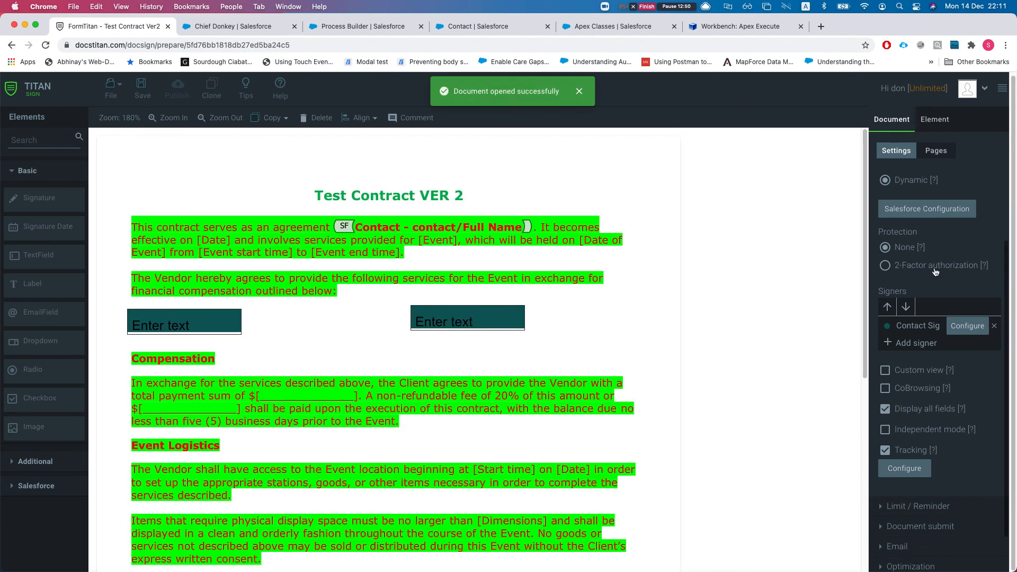
Copy Test Contract Ver2's ftFormHash from its Salesforce Configuration
{"action": "left_click", "coordinate": [946, 217]}
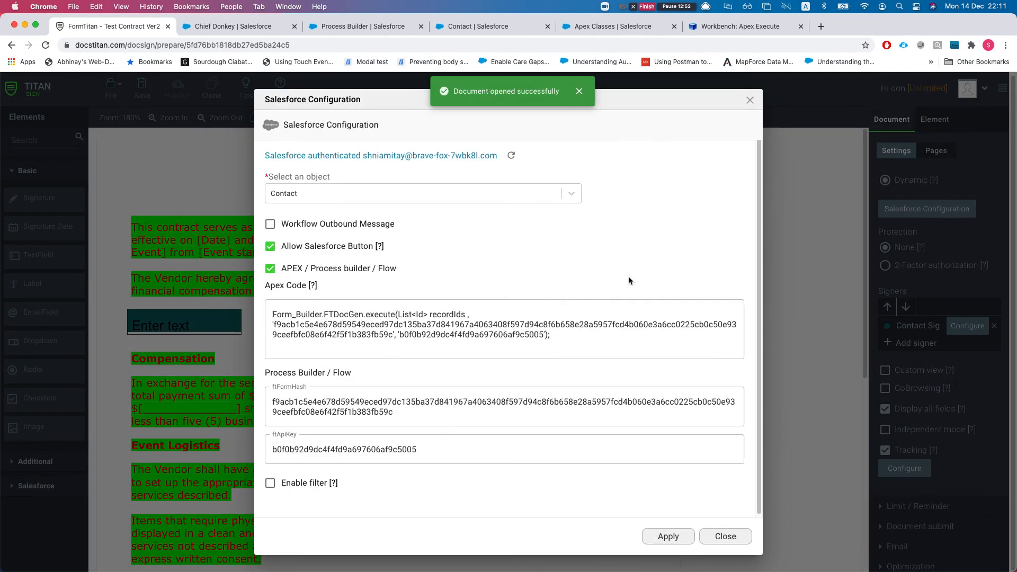
{"action": "left_click", "coordinate": [498, 411]}
{"action": "key", "text": "super+a"}
{"action": "key", "text": "super+c"}
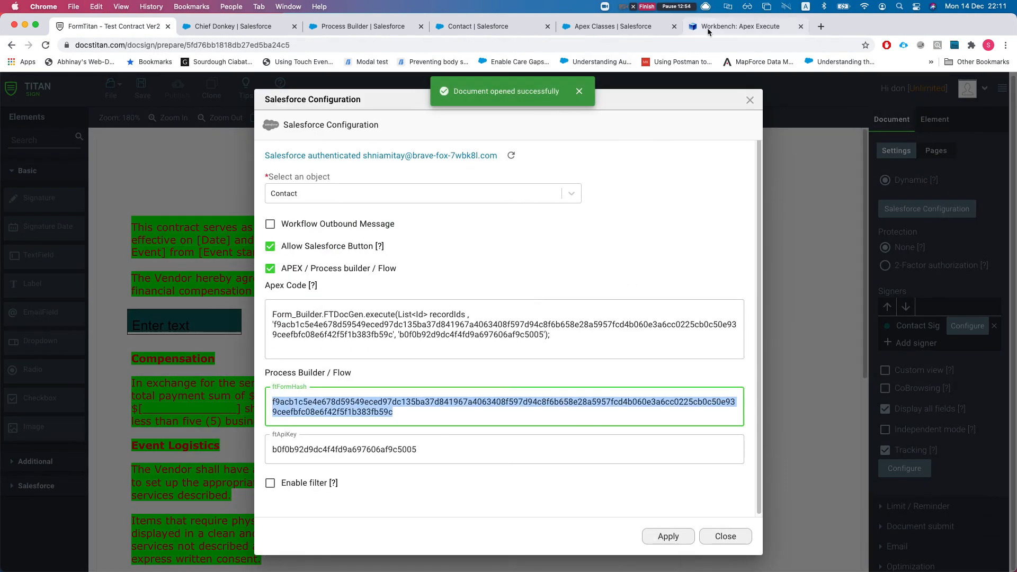
{"action": "left_click", "coordinate": [702, 29]}
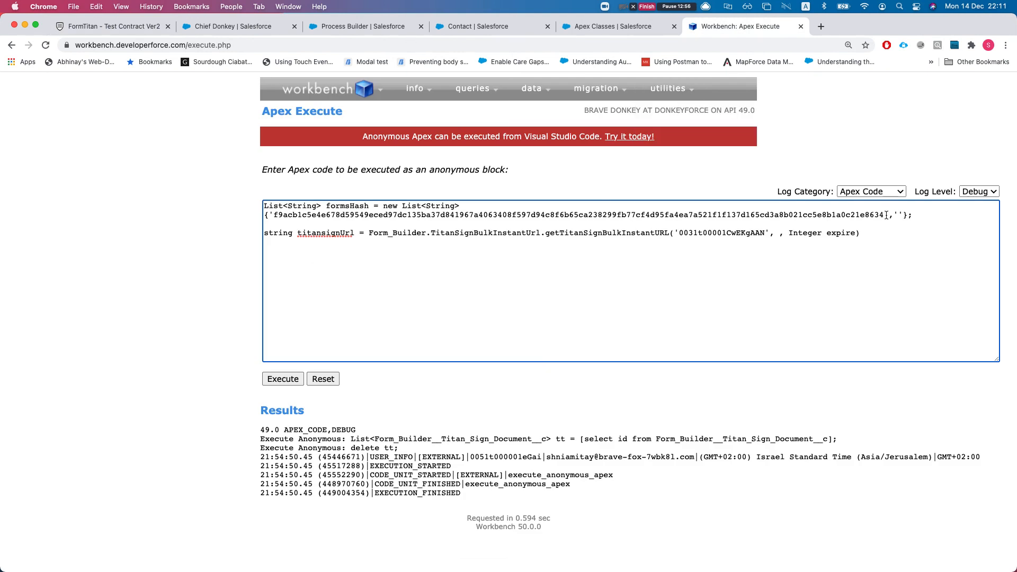
Add the second hash to formsHash and pass formsHash and 15 to getTitanSignBulkInstantURL
{"action": "key", "text": "super+v"}
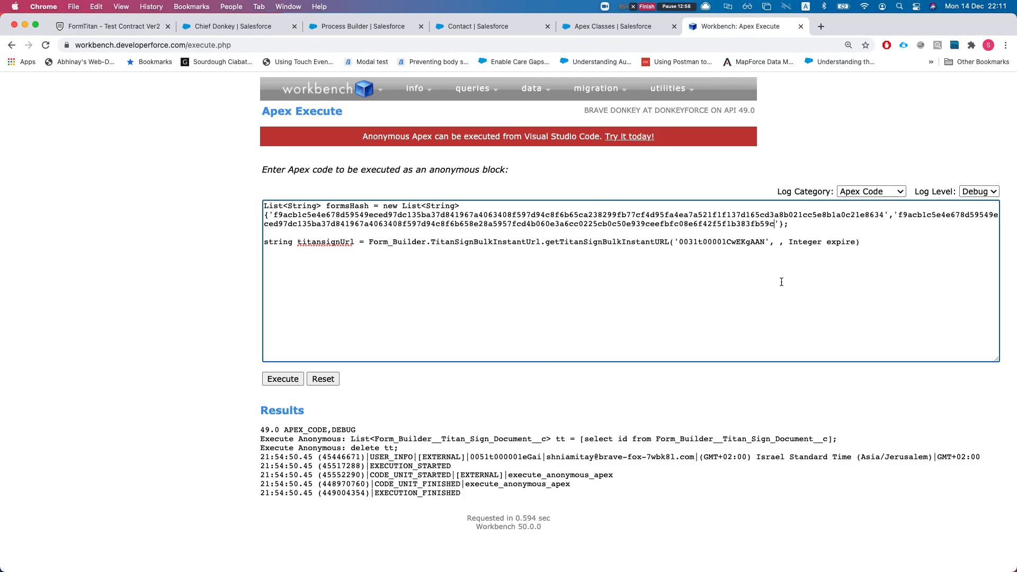
{"action": "key", "text": "super+f"}
{"action": "key", "text": "super+v"}
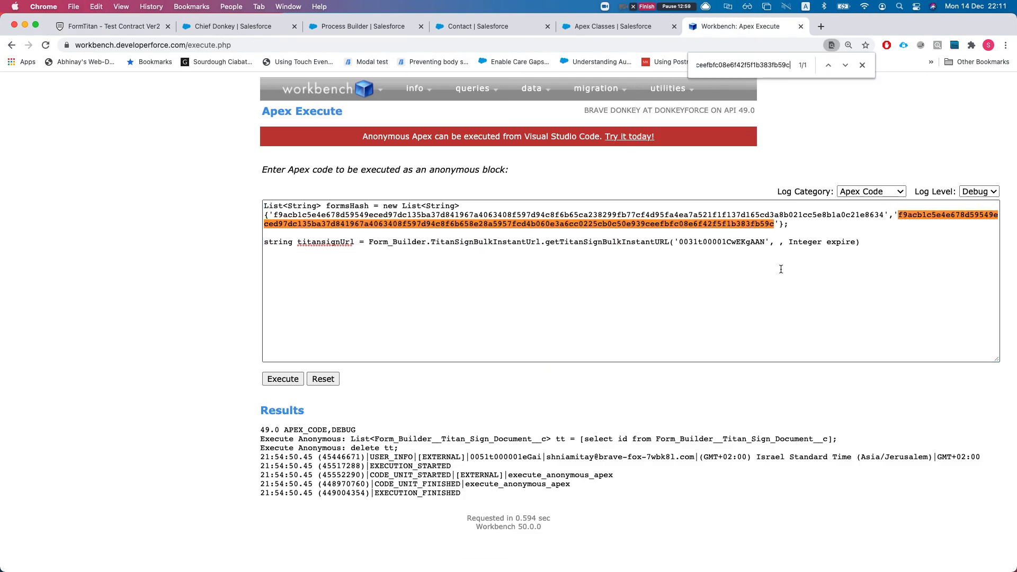
{"action": "left_click", "coordinate": [862, 65]}
{"action": "double_click", "coordinate": [351, 207]}
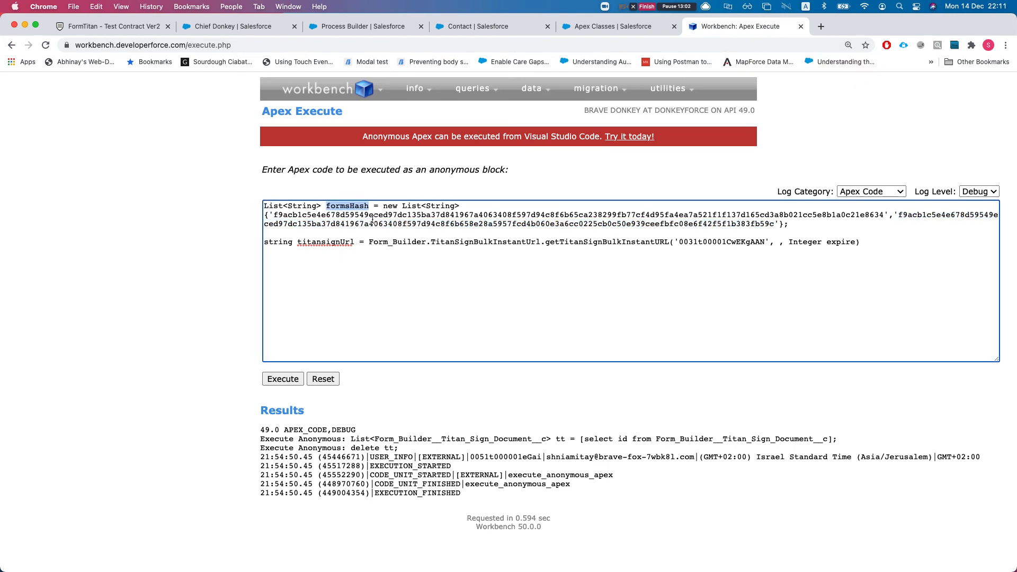
{"action": "left_click", "coordinate": [771, 243]}
{"action": "key", "text": "super+v"}
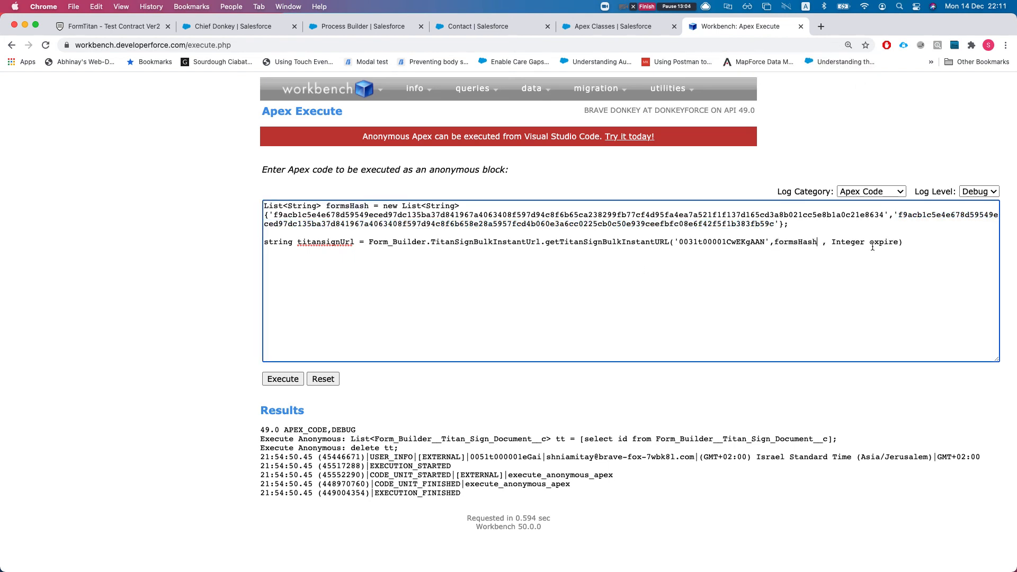
{"action": "left_click_drag", "start_coordinate": [832, 242], "coordinate": [902, 244]}
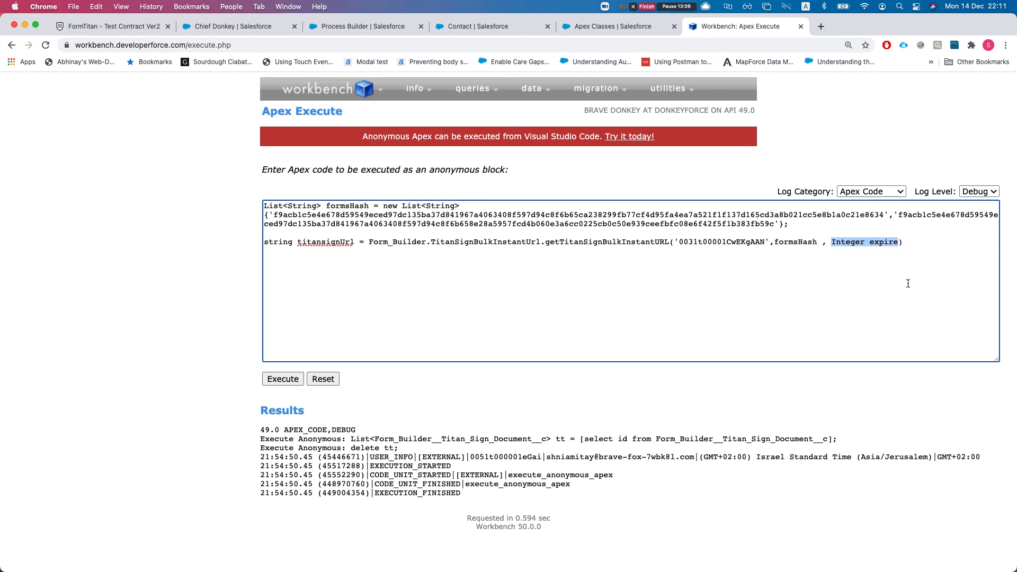
{"action": "type", "text": "15"}
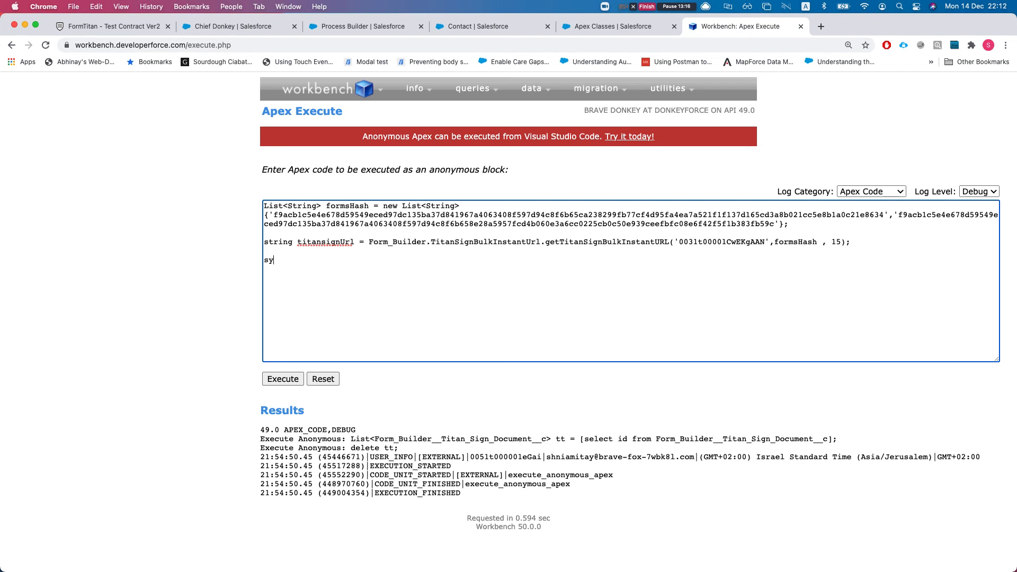
Add system.debug('titansignUrl >>>> ' + titansignUrl) and execute the anonymous Apex
{"action": "type", "text": "tem.debug("}
{"action": "double_click", "coordinate": [352, 242]}
{"action": "left_click", "coordinate": [326, 261]}
{"action": "key", "text": "super+v"}
{"action": "type", "text": ">>>"}
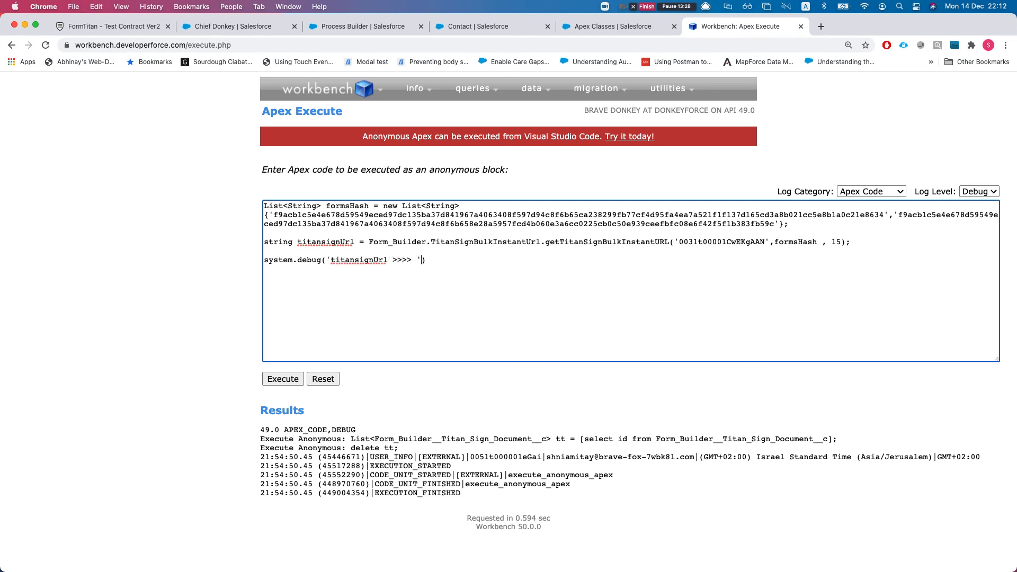
{"action": "key", "text": "super+v"}
{"action": "key", "text": "super+a"}
{"action": "left_click", "coordinate": [273, 377]}
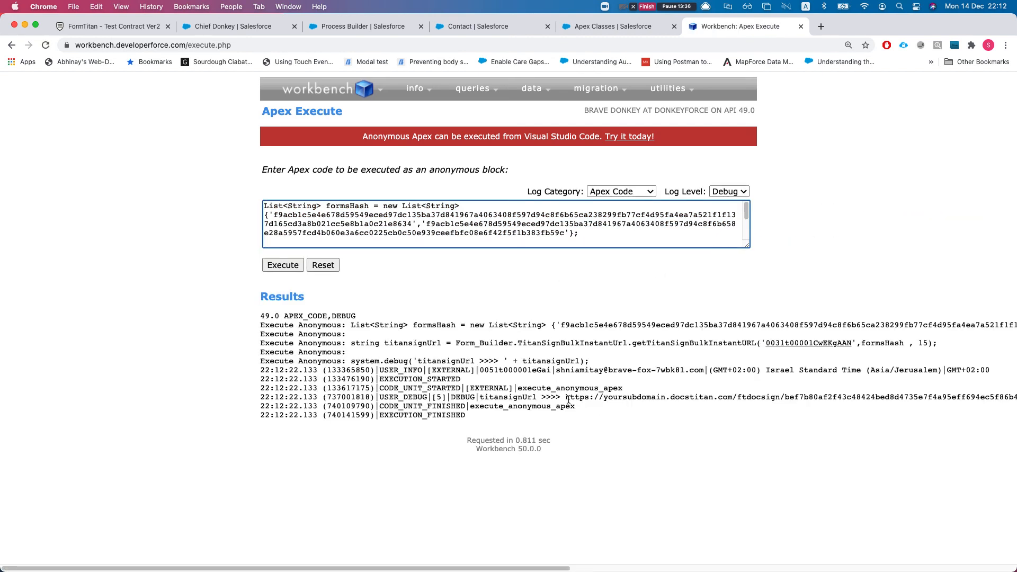
Select the docstitan bulk-signing URL in the USER_DEBUG line and scroll the results back left
{"action": "left_click_drag", "start_coordinate": [565, 397], "coordinate": [818, 411]}
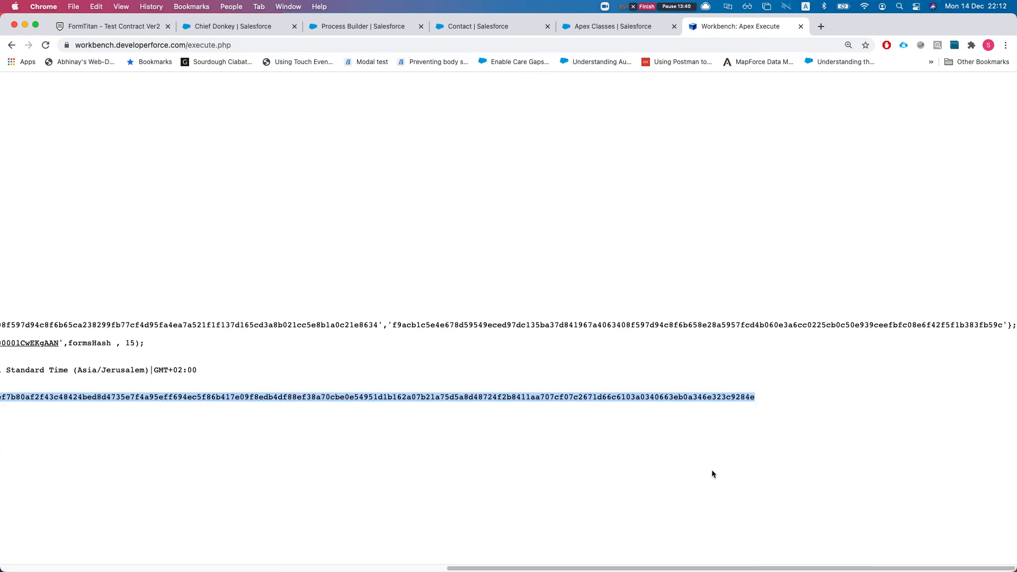
{"action": "left_click_drag", "start_coordinate": [589, 568], "coordinate": [286, 567]}
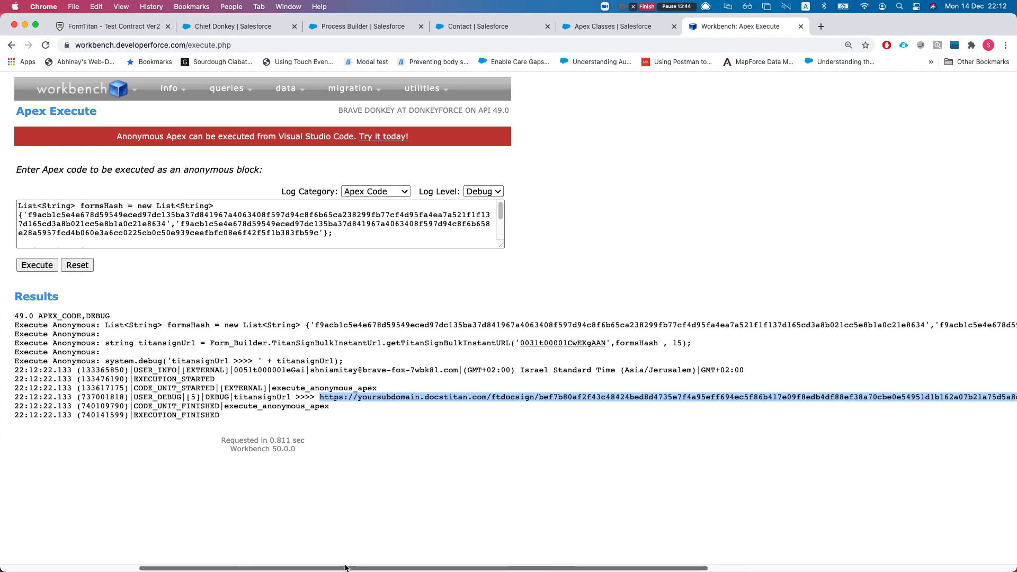
{"action": "left_click_drag", "start_coordinate": [344, 568], "coordinate": [252, 567]}
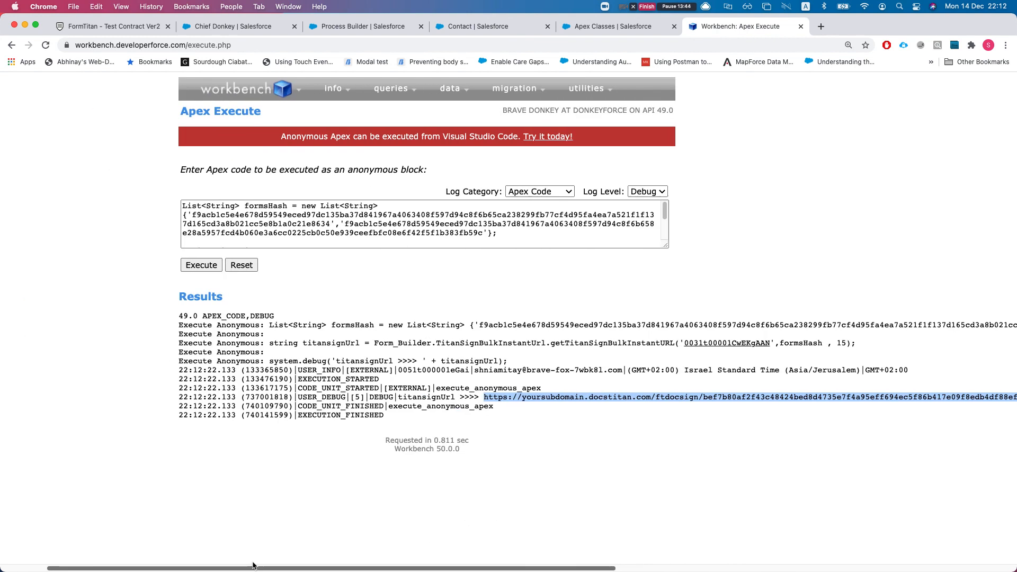
Load the copied bulk-signing URL in a new tab and scroll through the Titan Sign contract
{"action": "left_click", "coordinate": [821, 27]}
{"action": "key", "text": "super+v"}
{"action": "key", "text": "Return"}
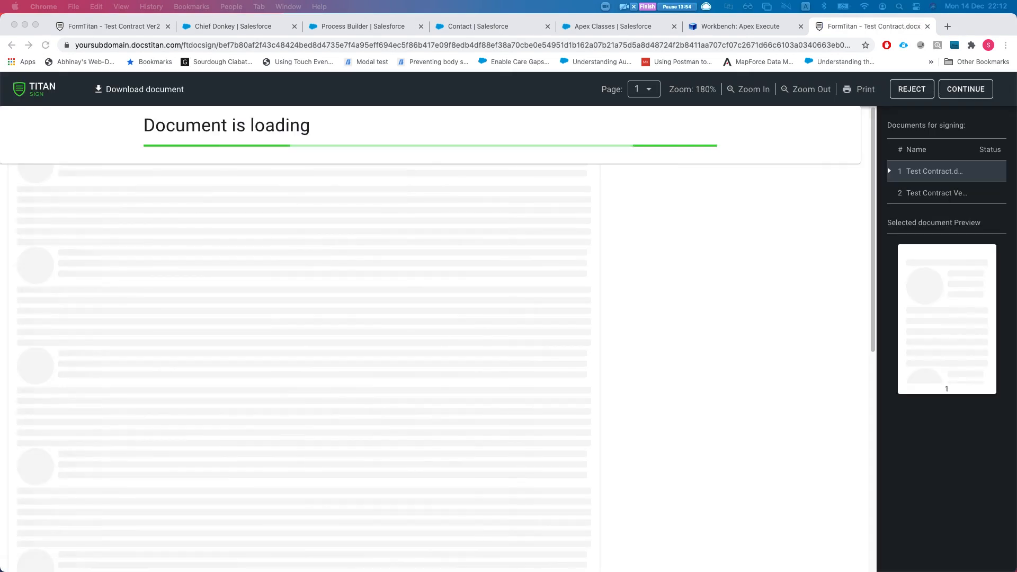
{"action": "scroll", "coordinate": [214, 216], "scroll_direction": "down", "scroll_amount": 1}
{"action": "scroll", "coordinate": [403, 230], "scroll_direction": "down", "scroll_amount": 10}
{"action": "left_click", "coordinate": [186, 240]}
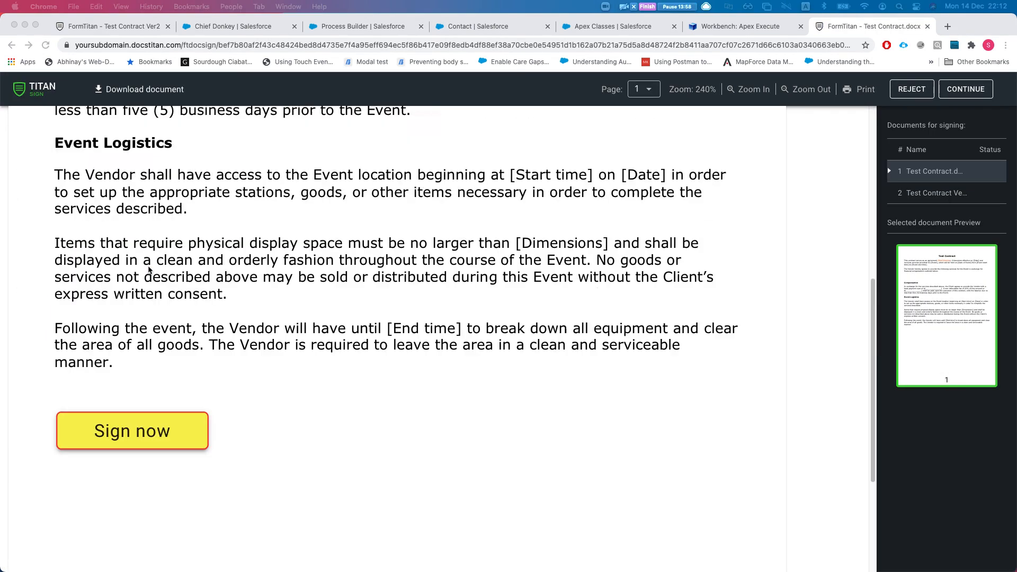
{"action": "left_click", "coordinate": [265, 277]}
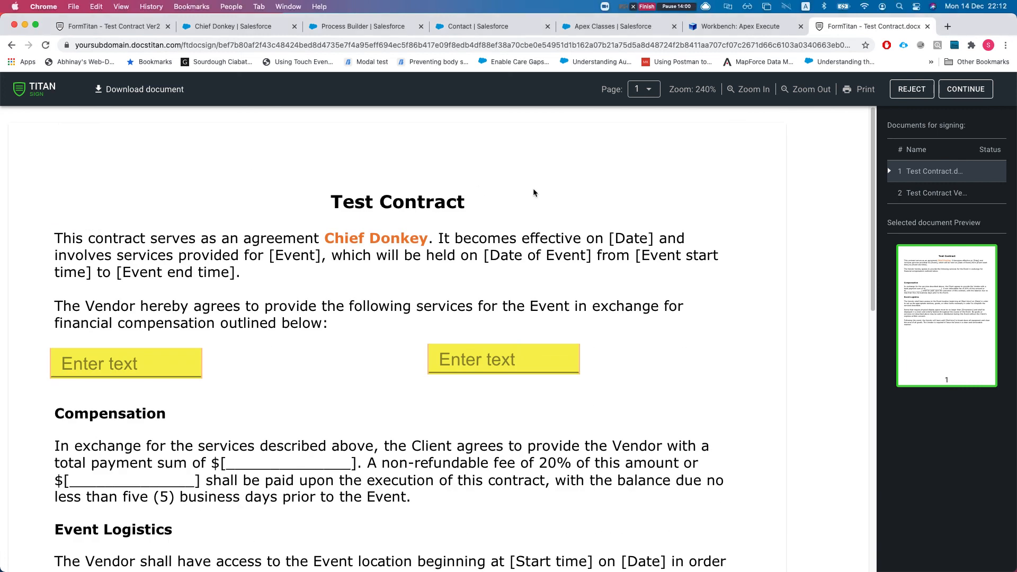